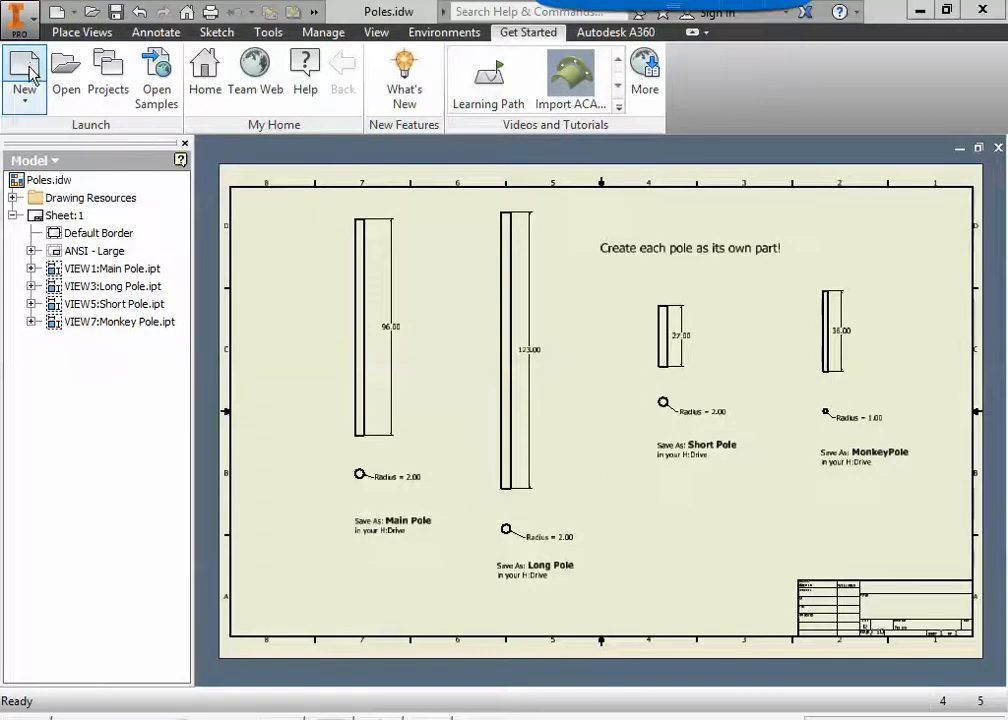
Step: Create a new part from the Standard.ipt template and start a 2D sketch on its XY plane
{"action": "left_click", "coordinate": [28, 28]}
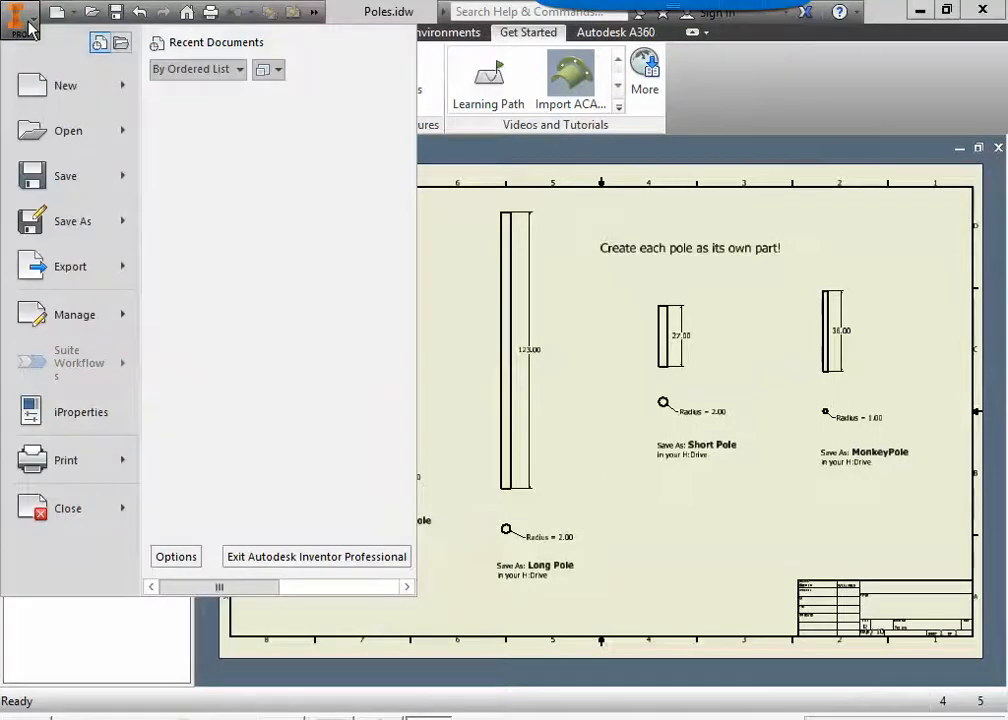
{"action": "left_click", "coordinate": [28, 28]}
{"action": "left_click", "coordinate": [26, 70]}
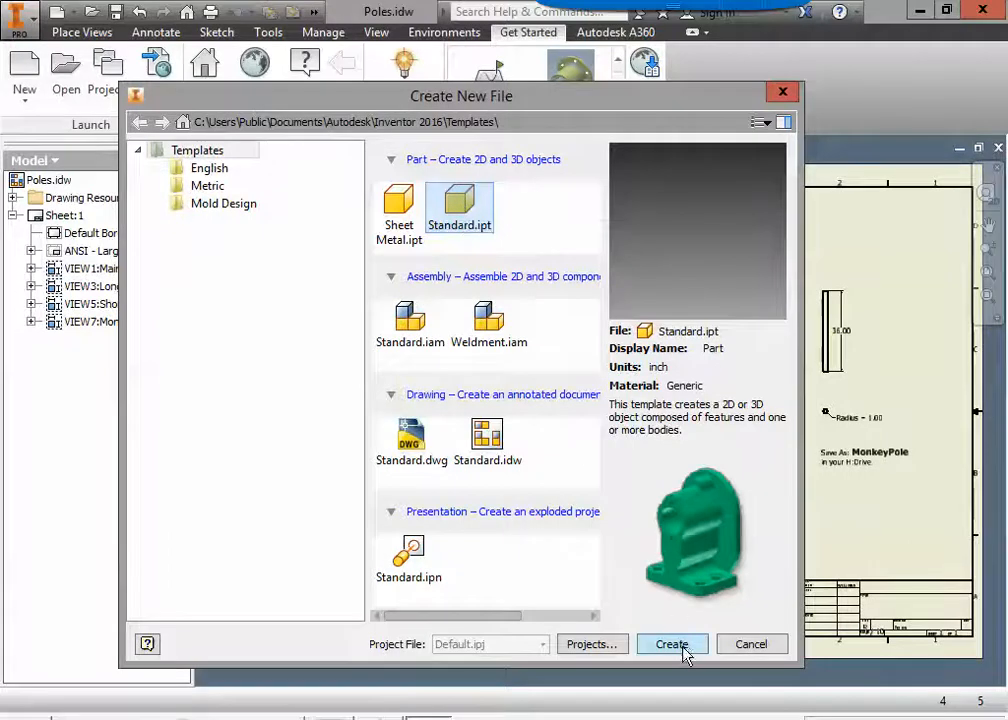
{"action": "double_click", "coordinate": [463, 203]}
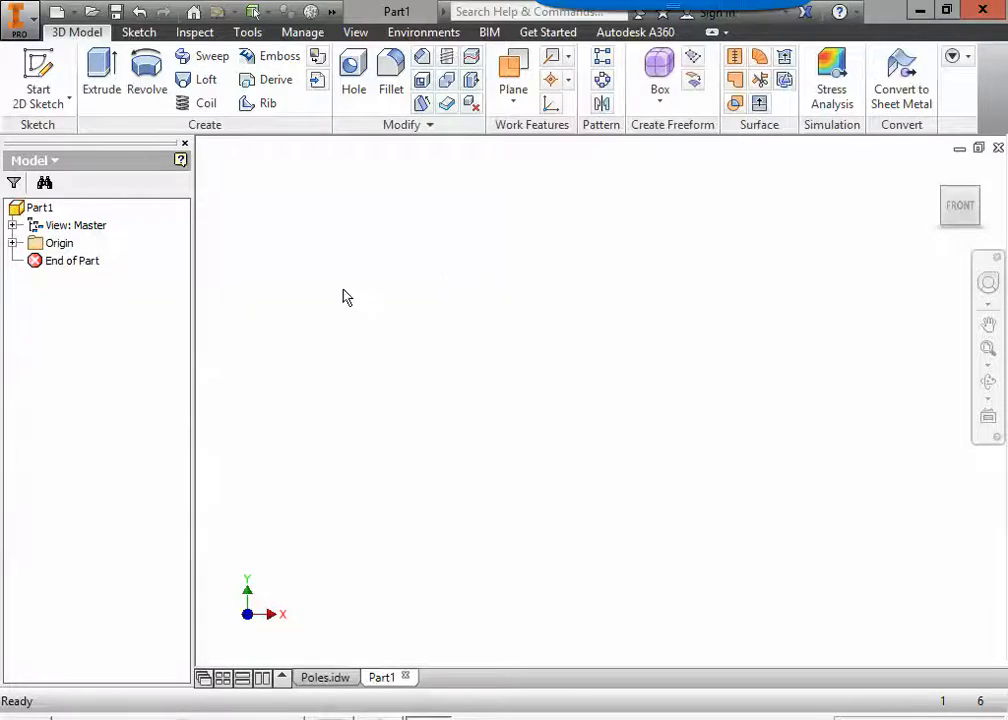
{"action": "left_click", "coordinate": [45, 70]}
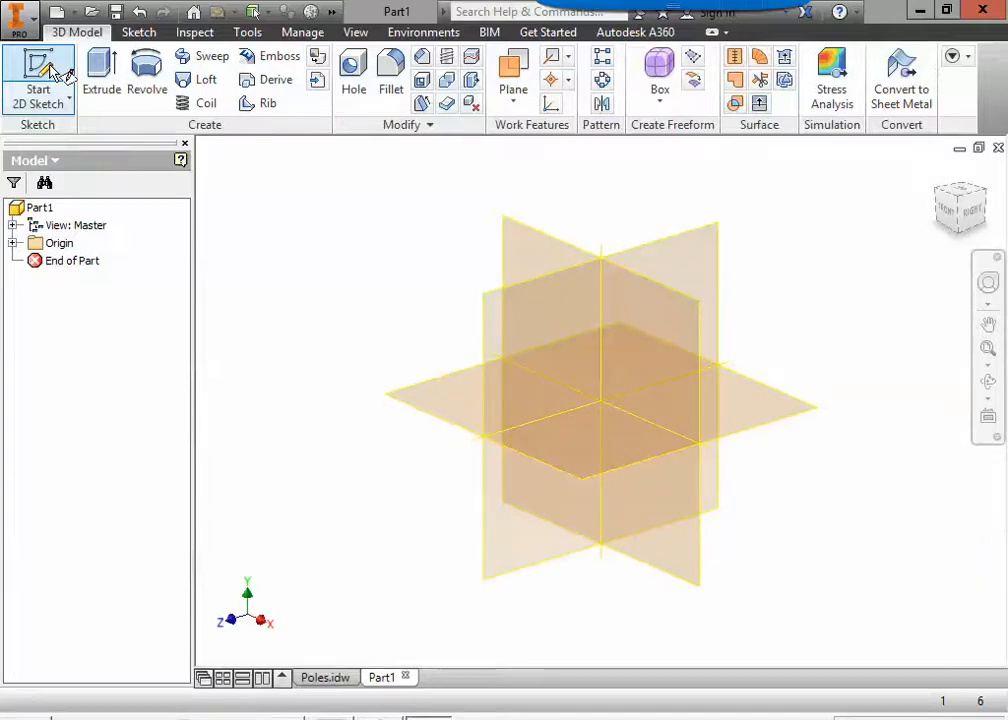
{"action": "left_click", "coordinate": [533, 256]}
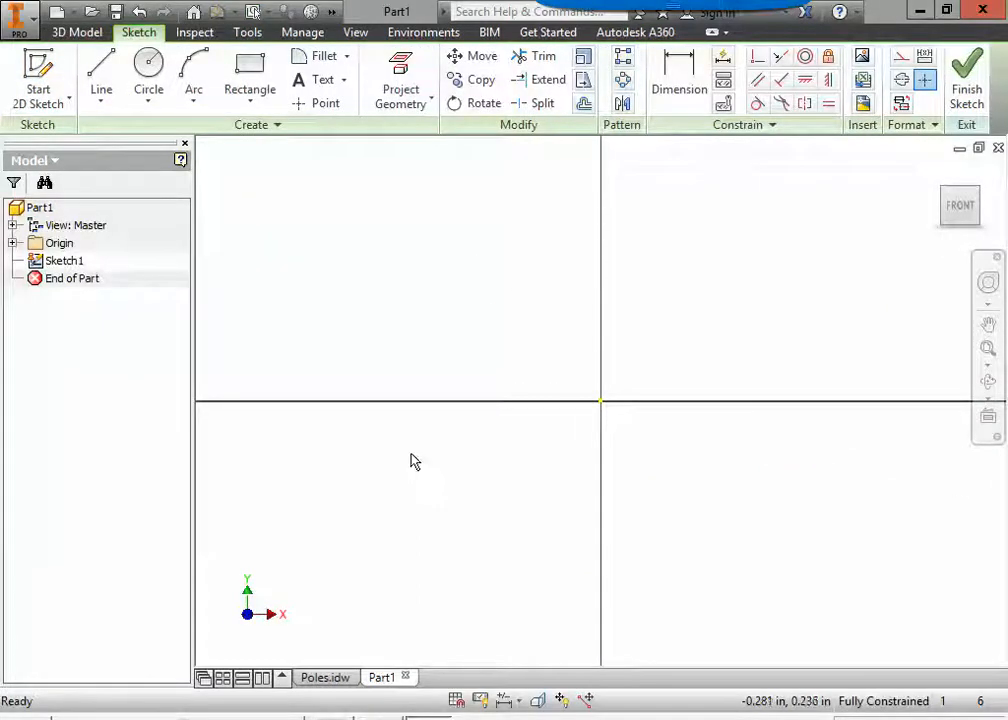
Step: Examine the Main Pole's length and radius dimensions in the Poles.idw drawing
{"action": "left_click", "coordinate": [327, 678]}
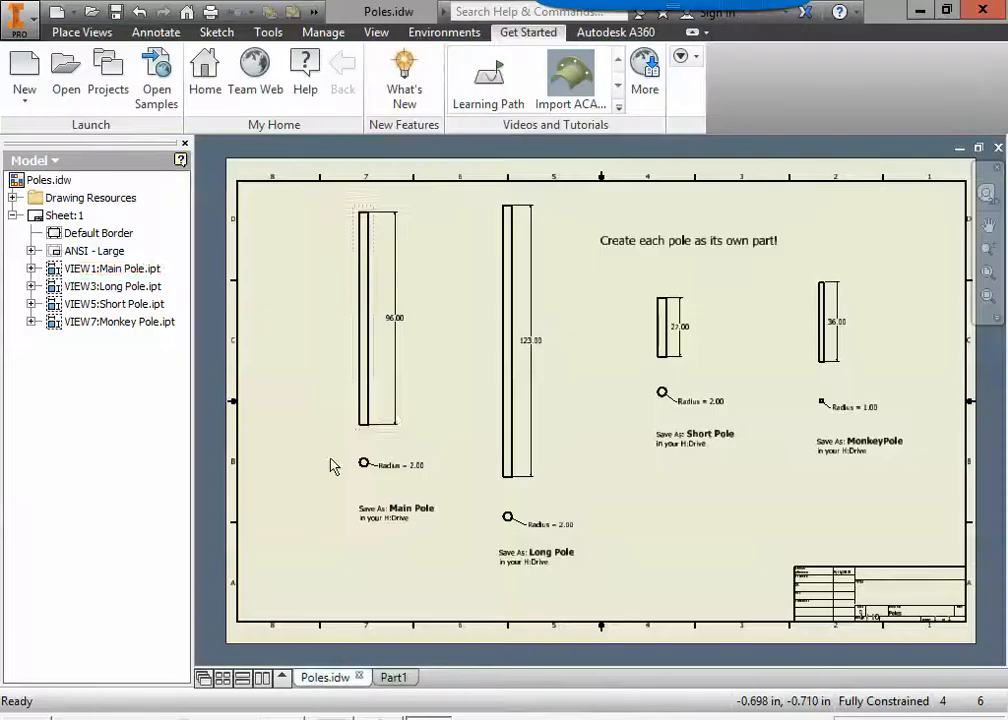
{"action": "scroll", "coordinate": [370, 435], "scroll_direction": "up", "scroll_amount": 5}
{"action": "scroll", "coordinate": [370, 438], "scroll_direction": "down", "scroll_amount": 6}
{"action": "middle_click_drag", "start_coordinate": [374, 438], "coordinate": [424, 489]}
{"action": "scroll", "coordinate": [424, 489], "scroll_direction": "down", "scroll_amount": 3}
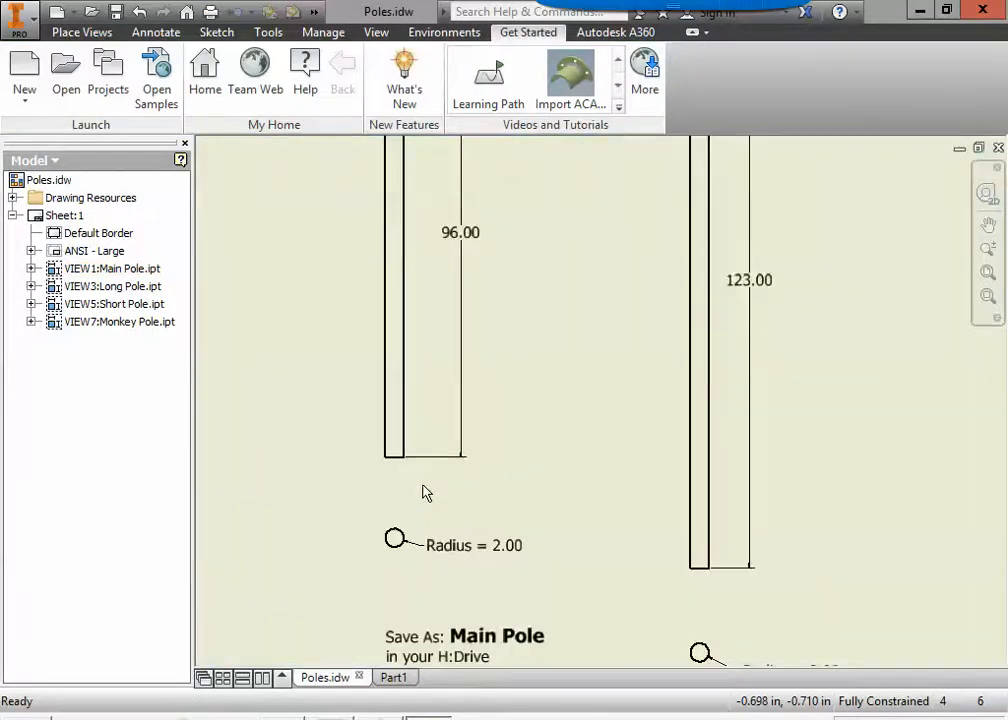
{"action": "scroll", "coordinate": [424, 492], "scroll_direction": "up", "scroll_amount": 3}
{"action": "left_click", "coordinate": [445, 237]}
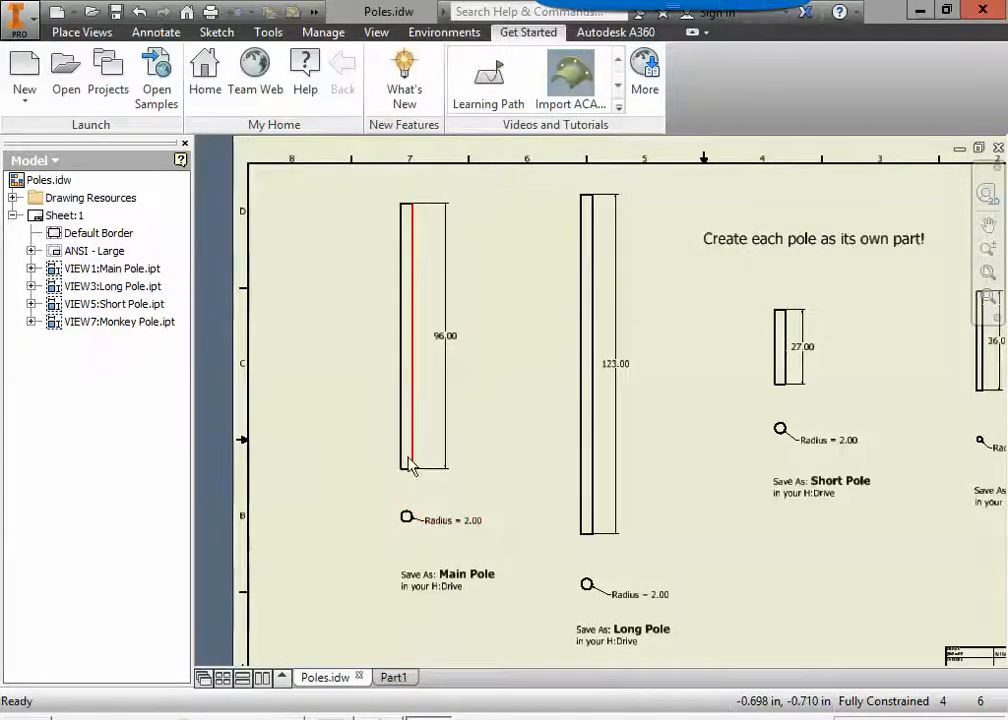
{"action": "scroll", "coordinate": [410, 462], "scroll_direction": "down", "scroll_amount": 3}
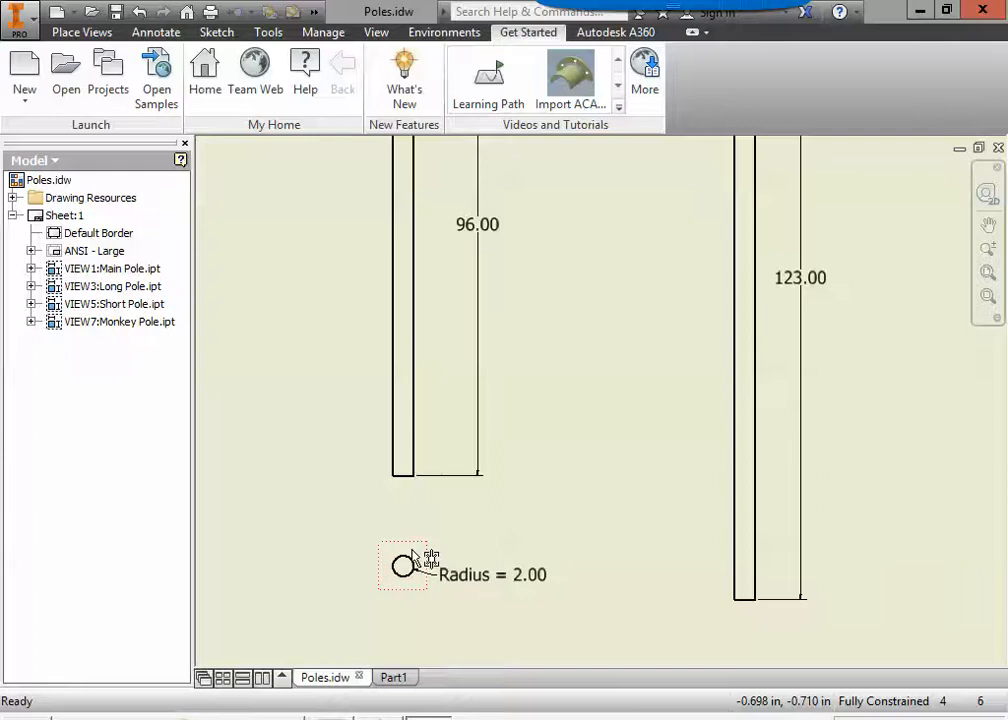
{"action": "scroll", "coordinate": [413, 565], "scroll_direction": "down", "scroll_amount": 3}
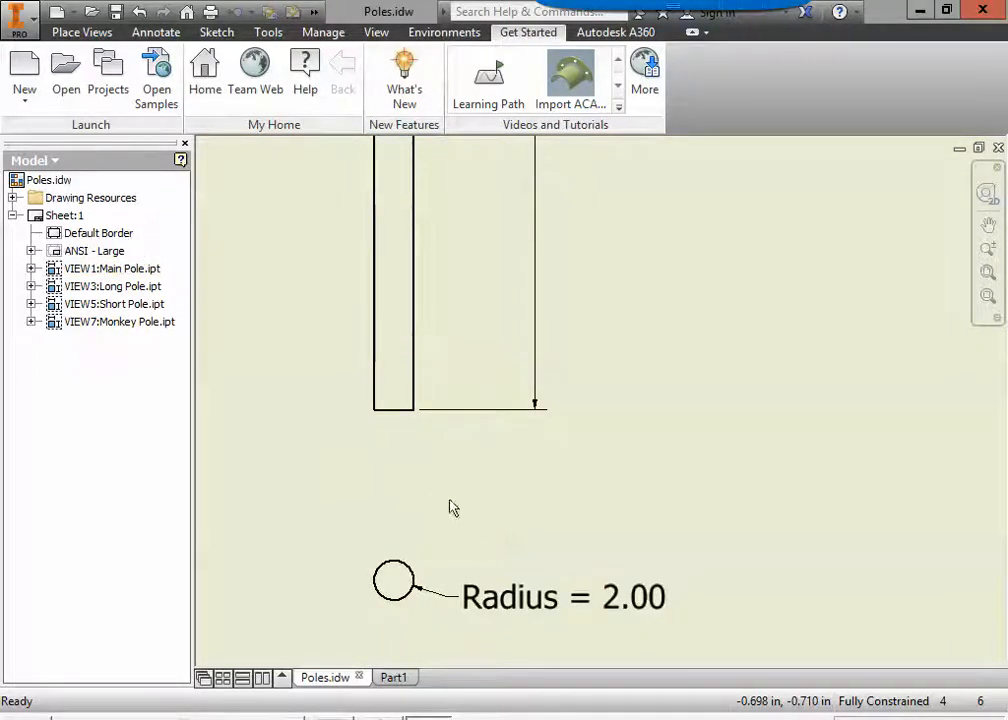
{"action": "scroll", "coordinate": [434, 502], "scroll_direction": "up", "scroll_amount": 5}
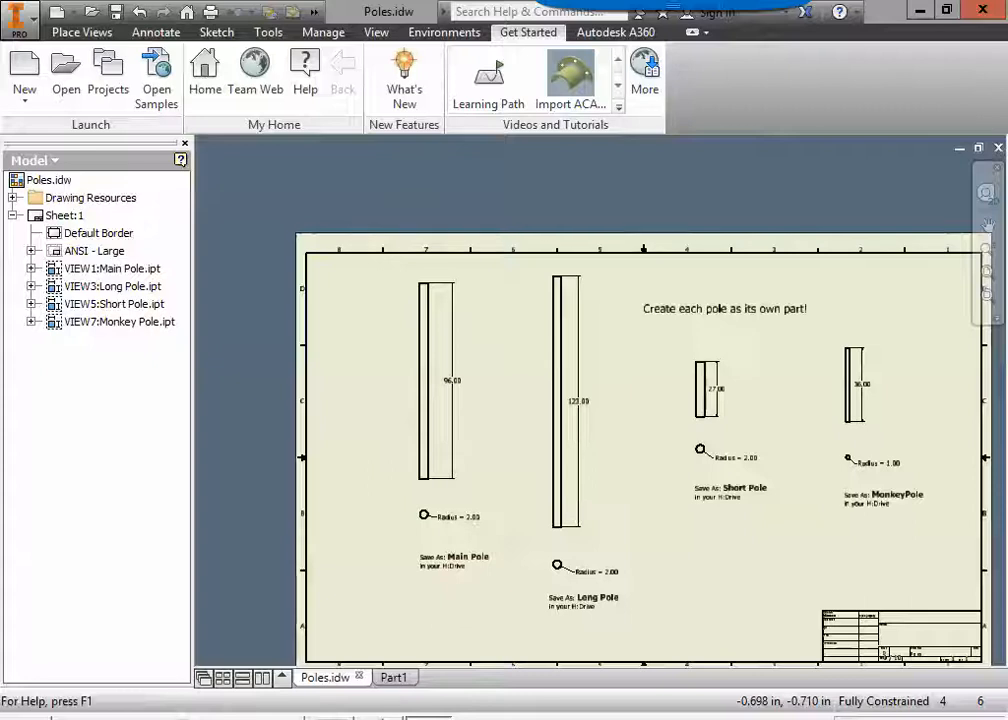
Step: In Part1, sketch a rectangle 2 in wide and 96 in high with its first corner at the origin, and finish the sketch
{"action": "left_click", "coordinate": [395, 678]}
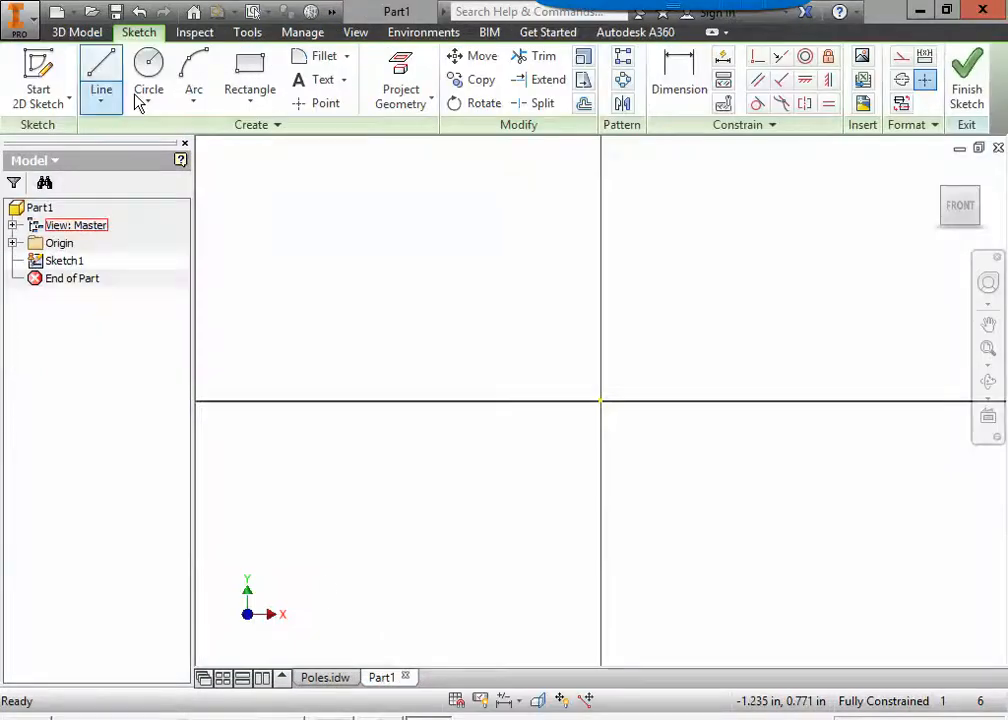
{"action": "left_click", "coordinate": [272, 74]}
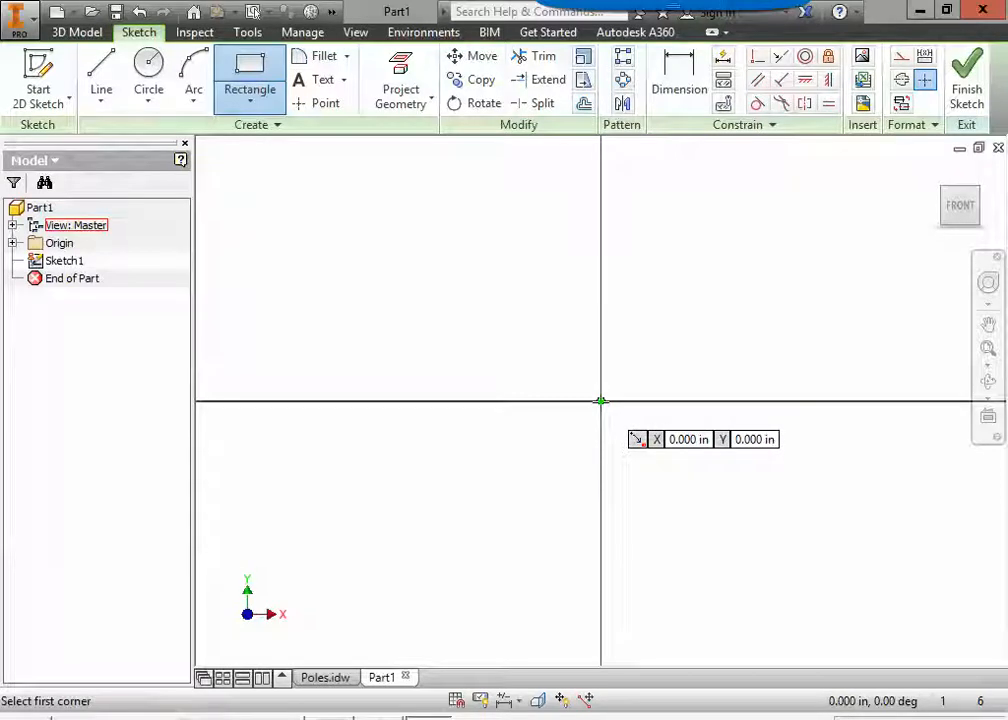
{"action": "left_click", "coordinate": [600, 401]}
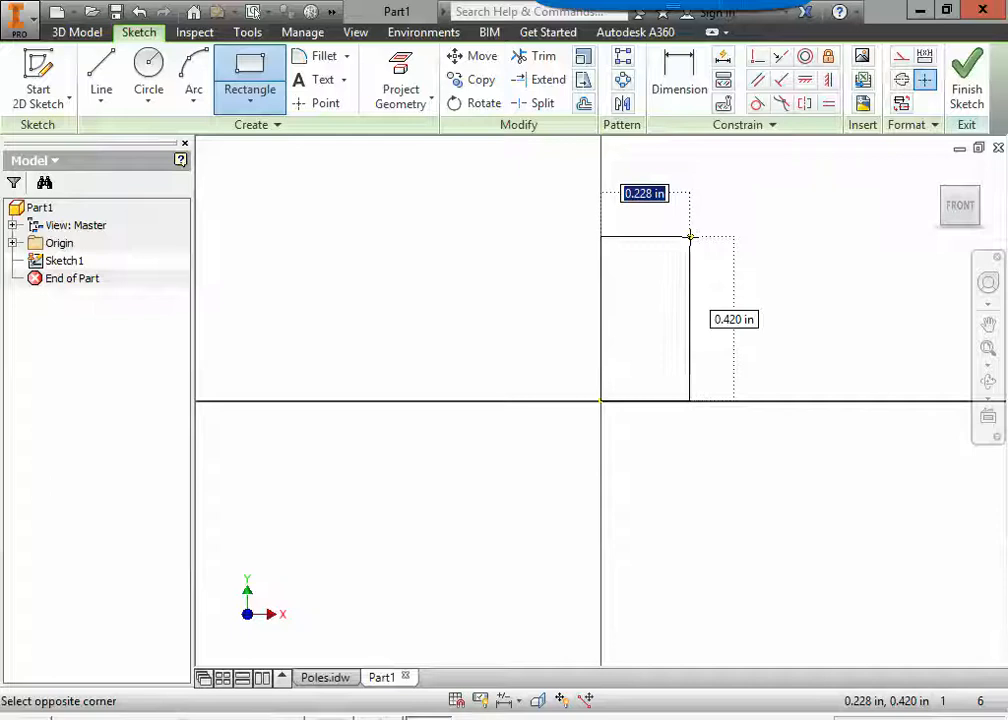
{"action": "type", "text": "2"}
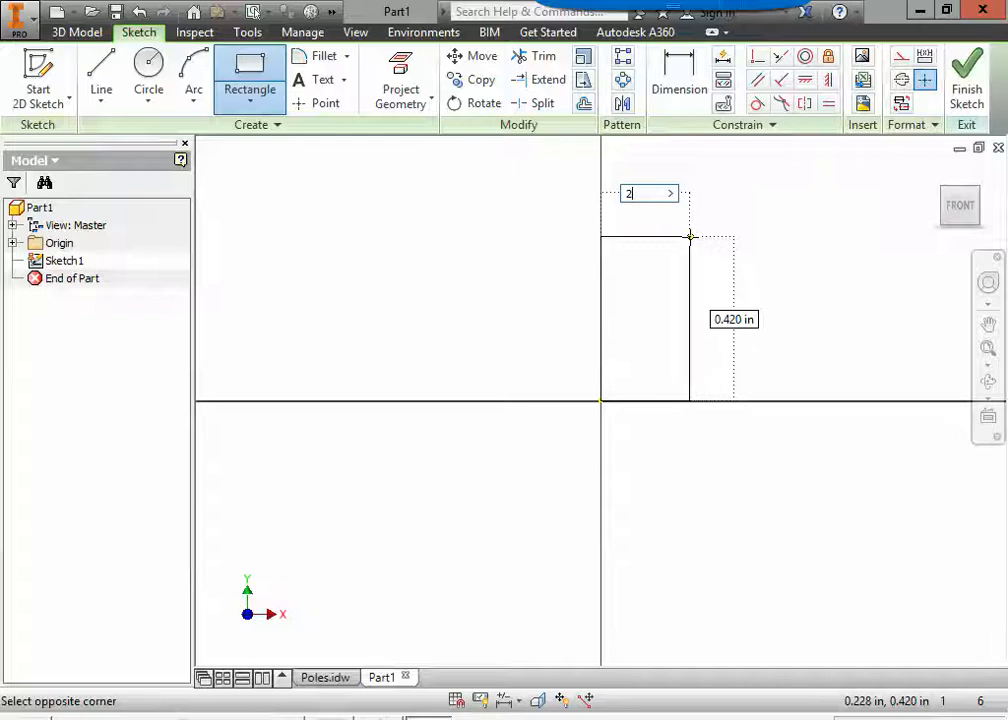
{"action": "key", "text": "Tab"}
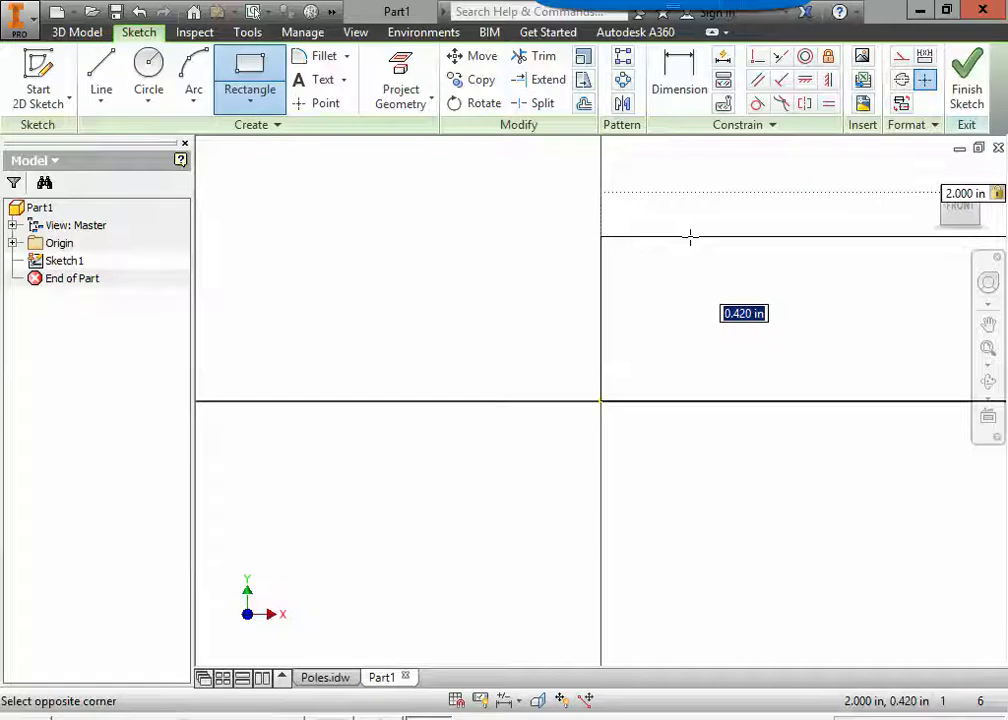
{"action": "type", "text": "9"}
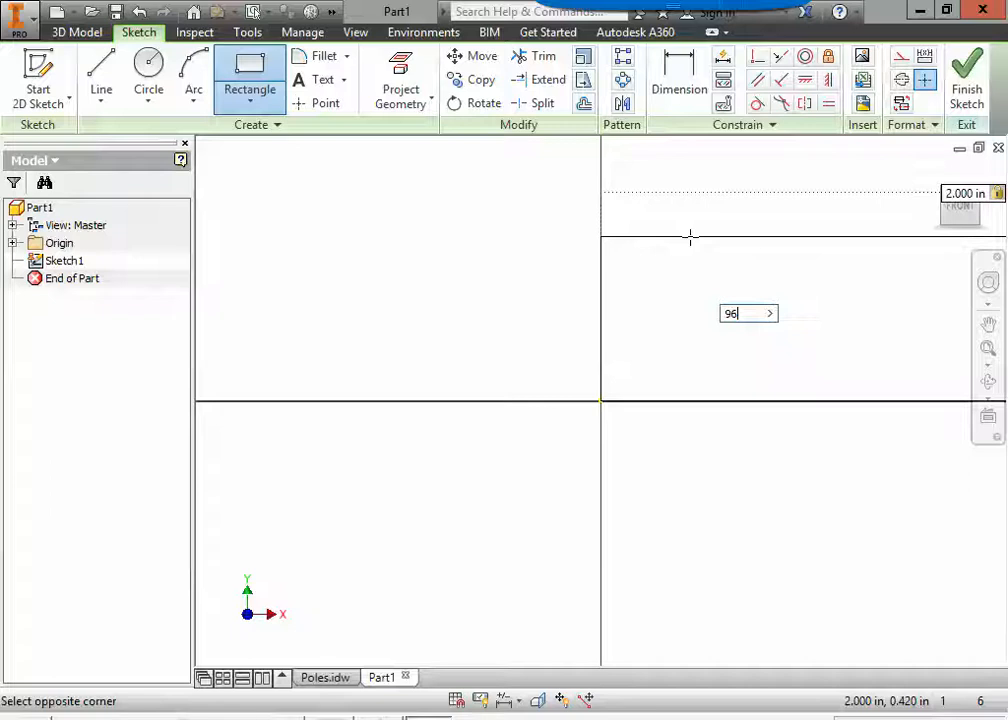
{"action": "type", "text": "6"}
{"action": "key", "text": "Tab"}
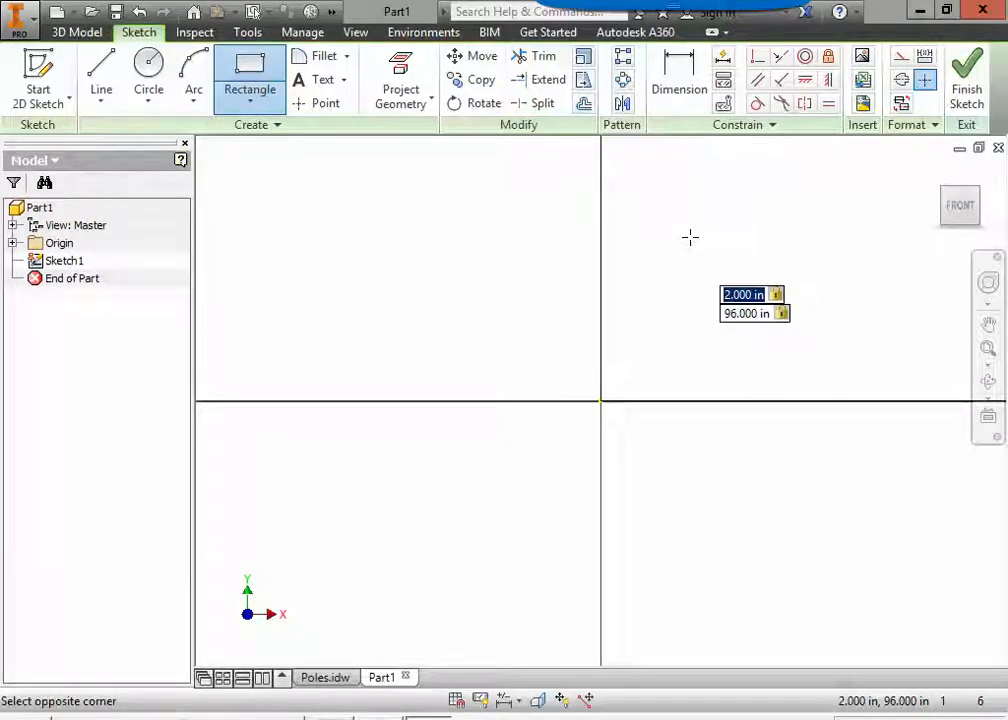
{"action": "key", "text": "Return"}
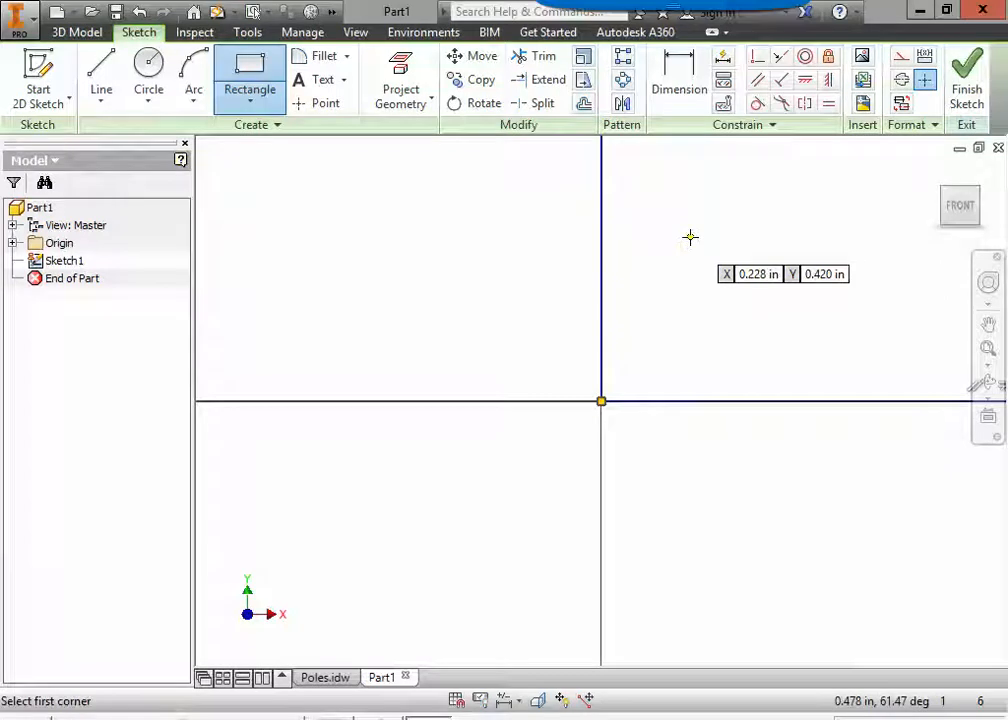
{"action": "left_click", "coordinate": [989, 366]}
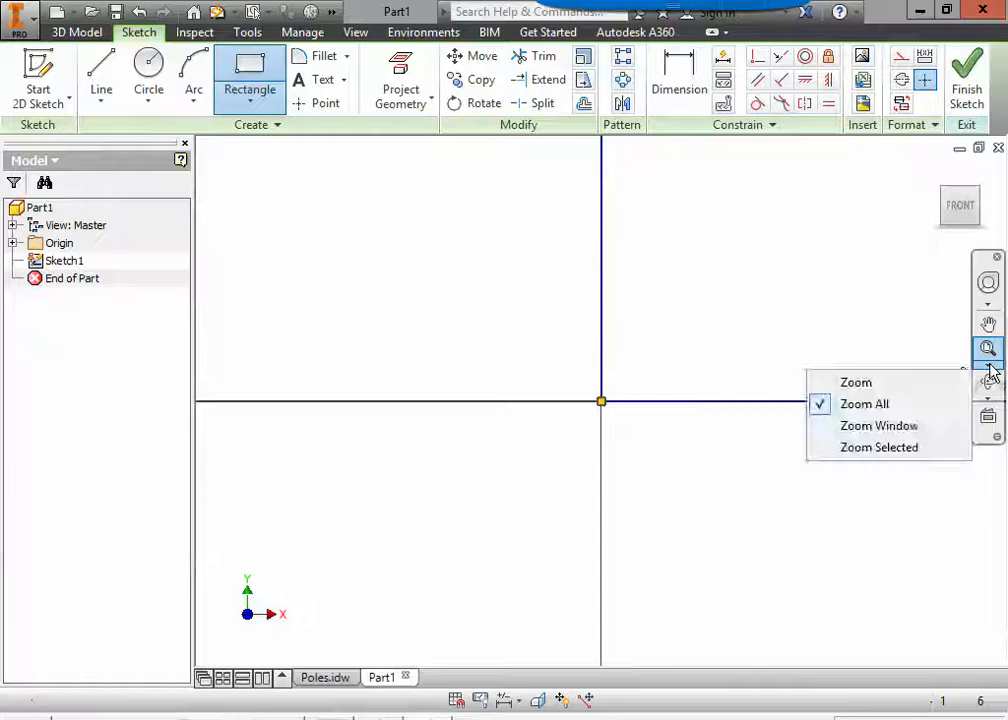
{"action": "left_click", "coordinate": [868, 408]}
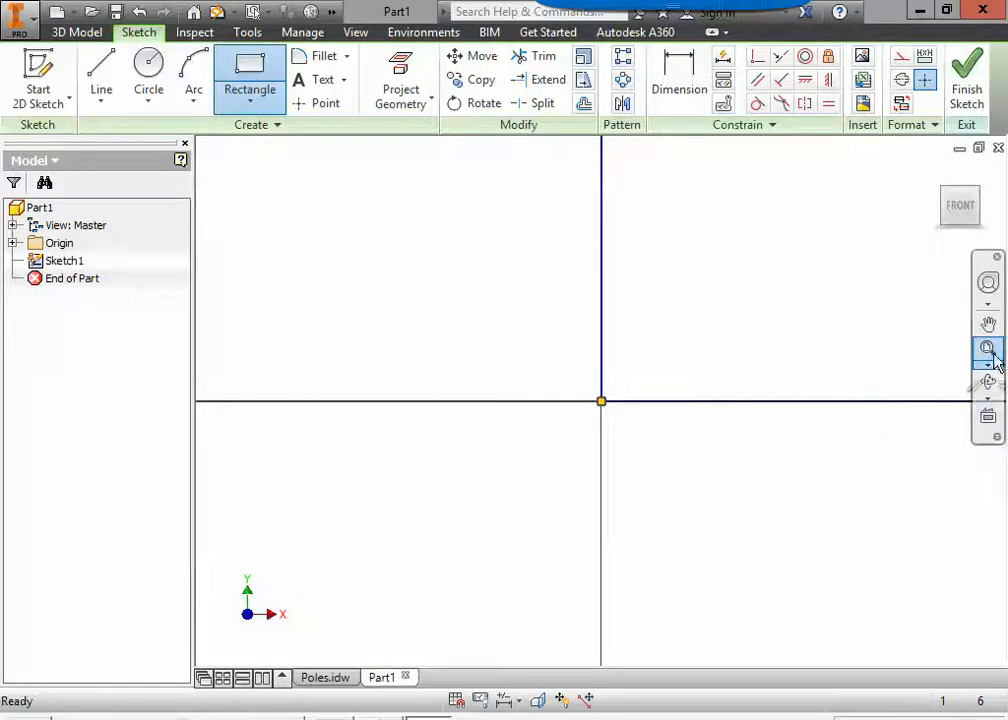
{"action": "left_click", "coordinate": [988, 352]}
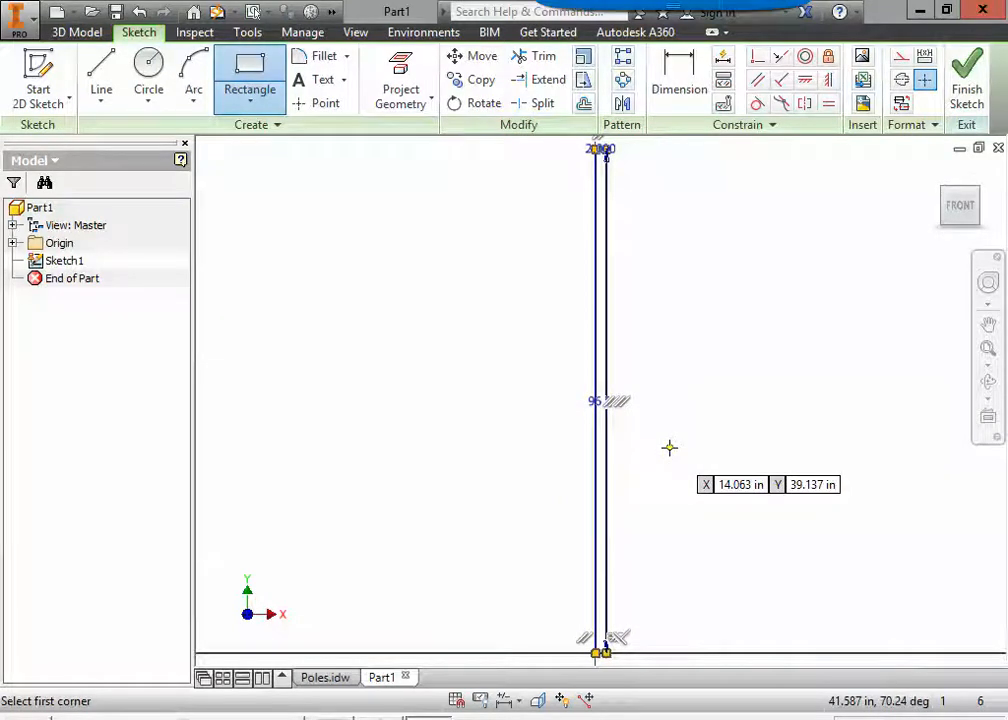
{"action": "key", "text": "Escape"}
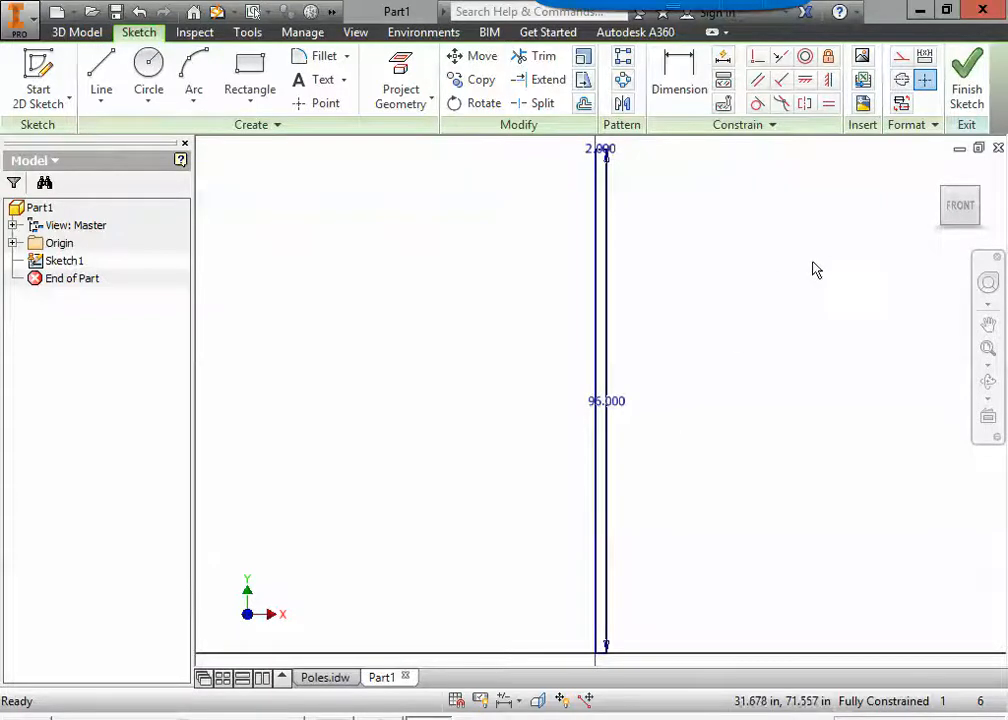
{"action": "left_click", "coordinate": [963, 100]}
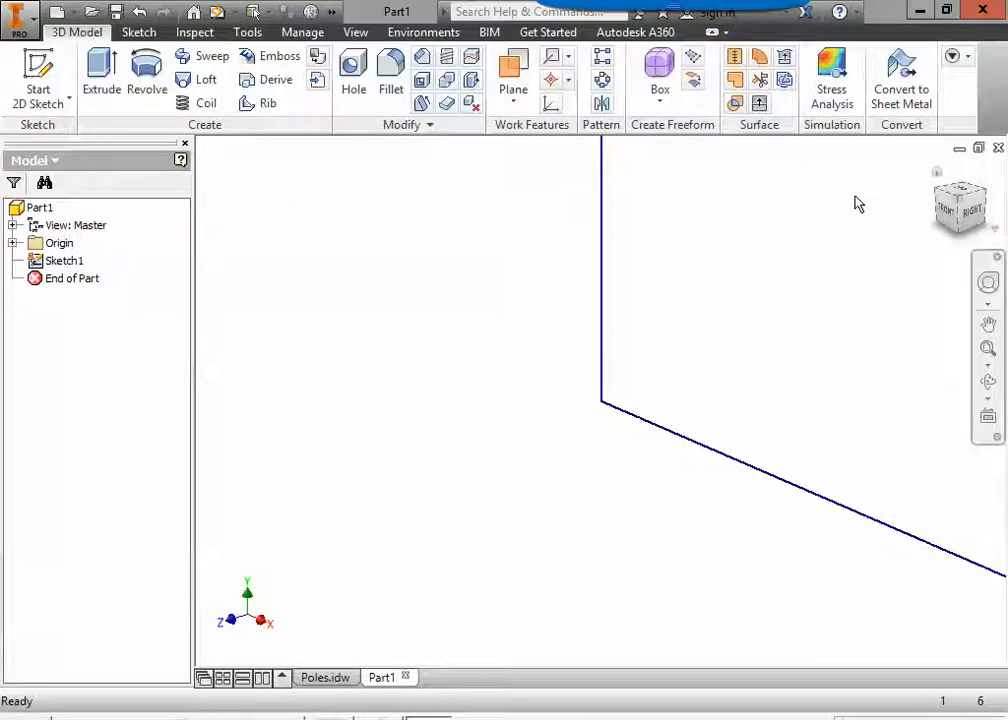
Step: Revolve the rectangle a full turn about its long edge through the origin to form a solid pole
{"action": "left_click", "coordinate": [936, 173]}
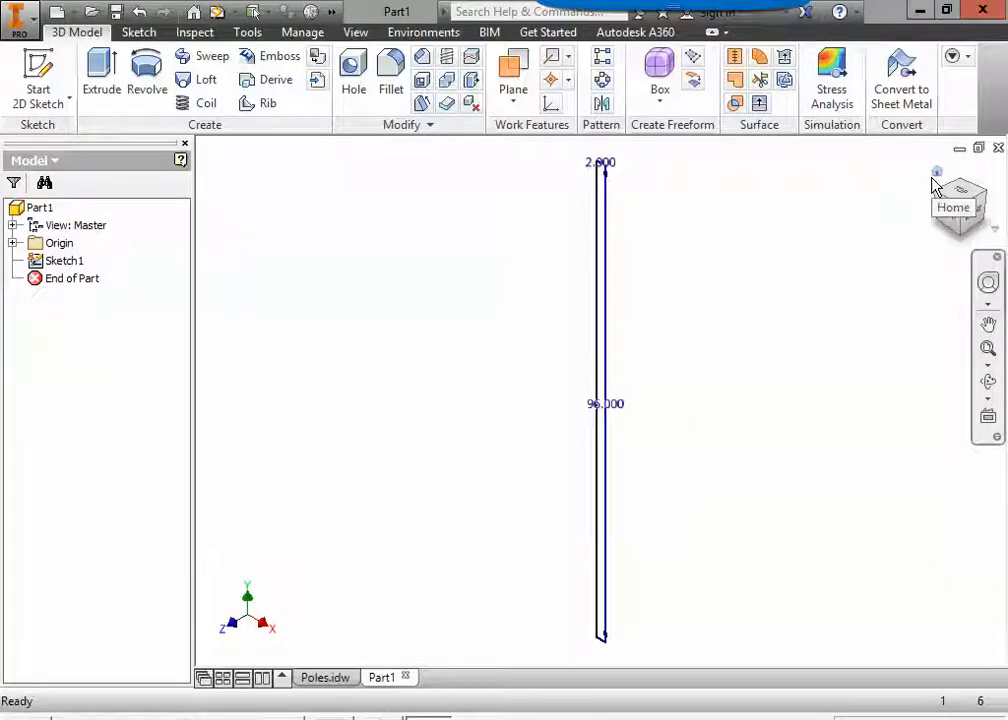
{"action": "left_click", "coordinate": [146, 84]}
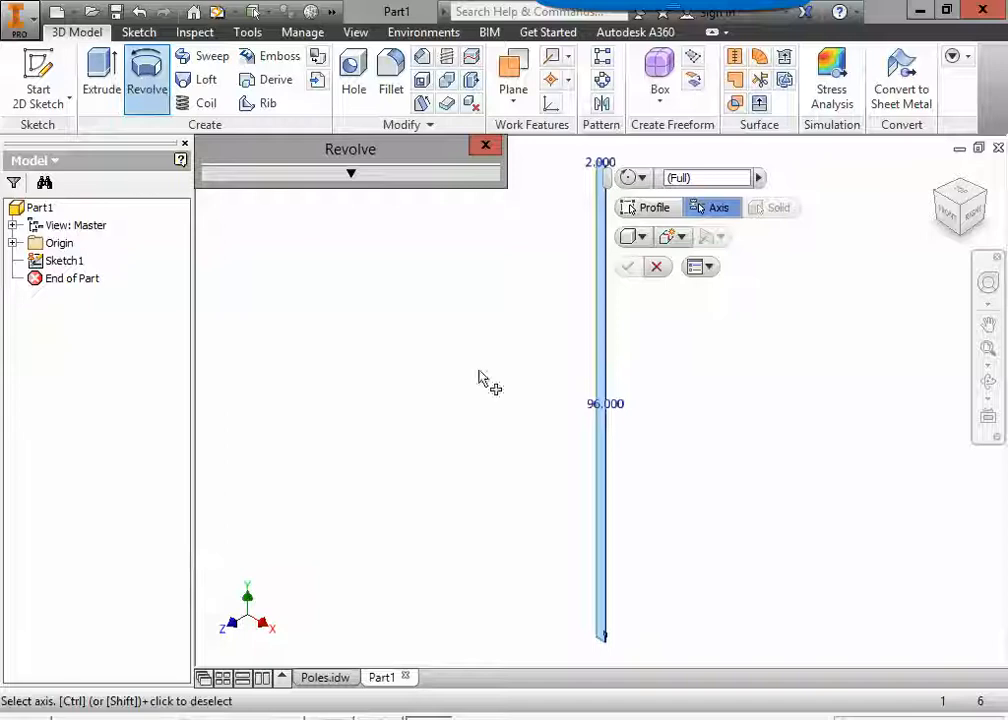
{"action": "left_click", "coordinate": [348, 176]}
{"action": "left_click_drag", "start_coordinate": [365, 150], "coordinate": [236, 125]}
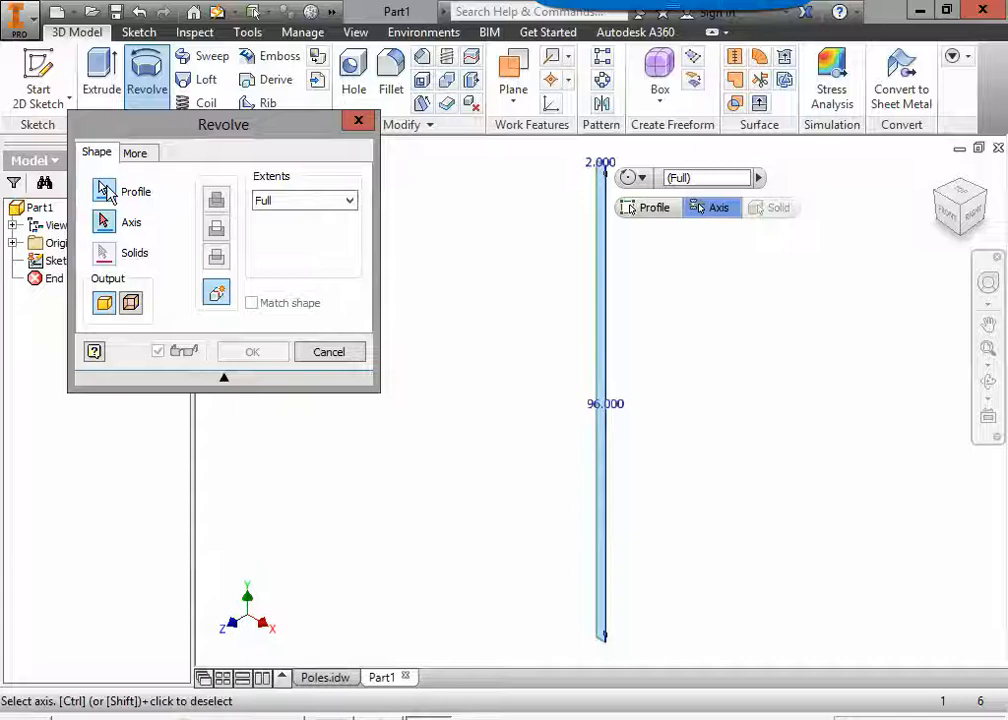
{"action": "left_click", "coordinate": [105, 191]}
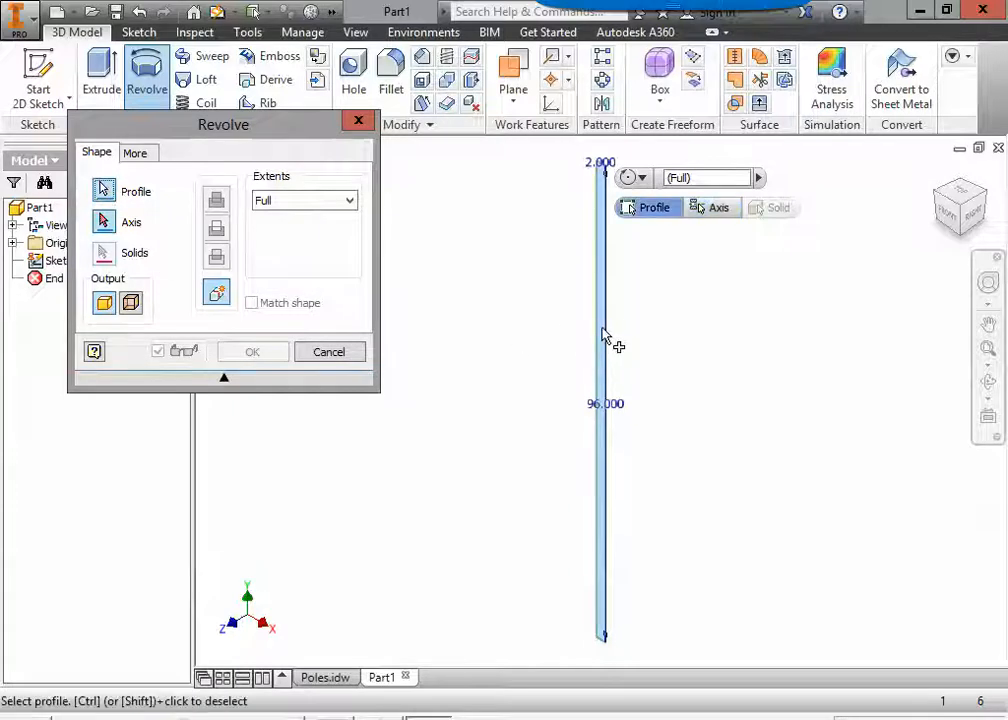
{"action": "left_click", "coordinate": [106, 223]}
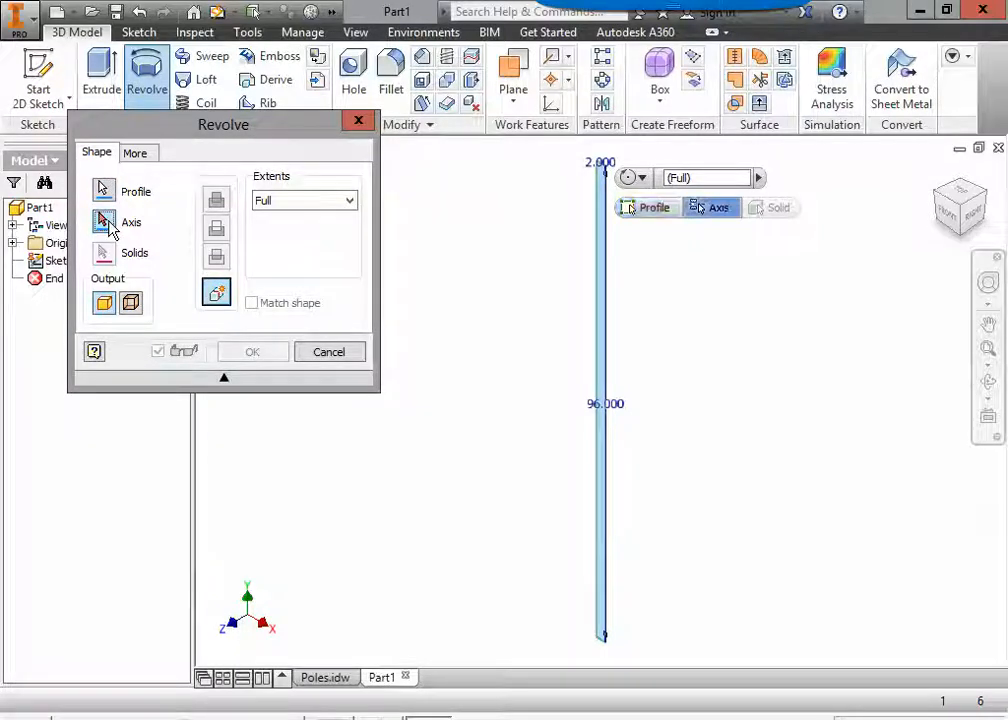
{"action": "left_click", "coordinate": [603, 388]}
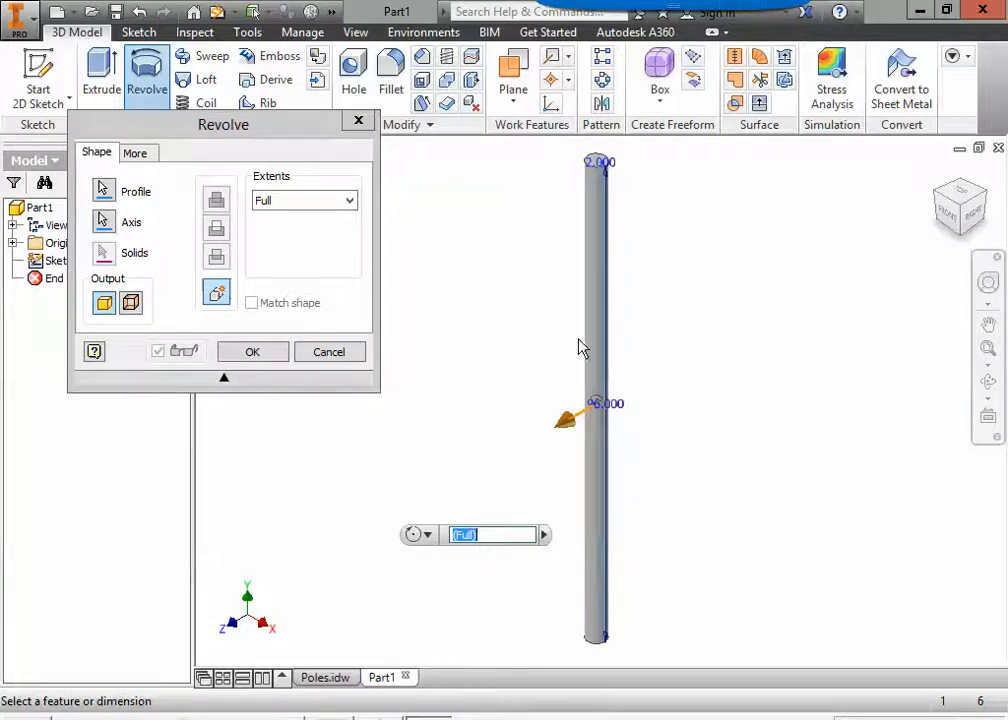
{"action": "scroll", "coordinate": [613, 240], "scroll_direction": "down", "scroll_amount": 6}
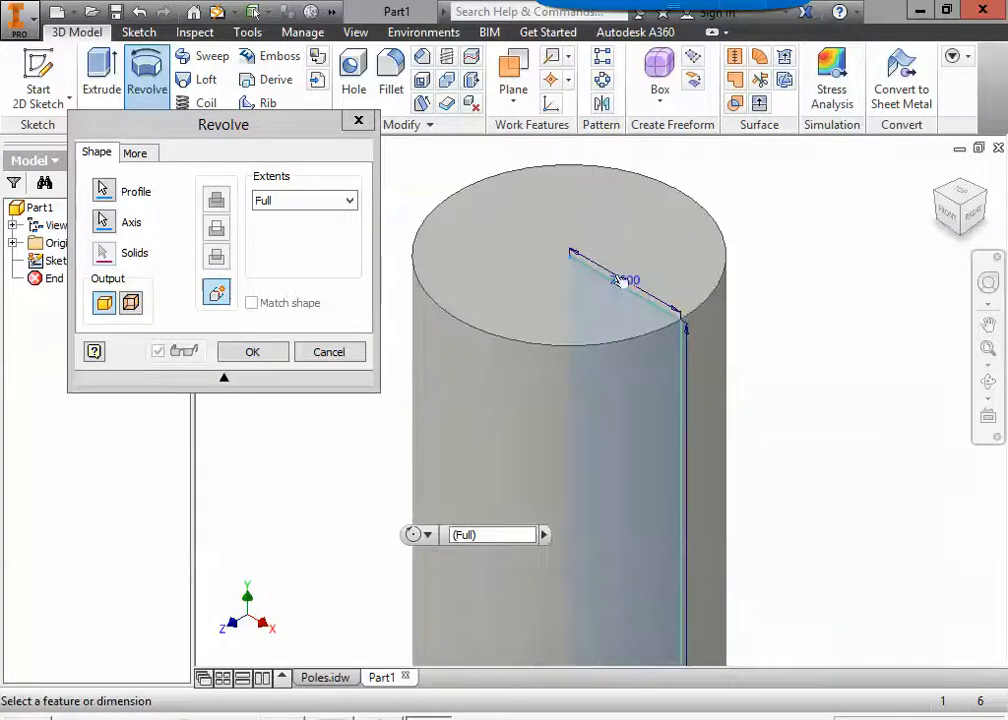
{"action": "middle_click_drag", "start_coordinate": [612, 308], "coordinate": [615, 344]}
{"action": "scroll", "coordinate": [614, 341], "scroll_direction": "down", "scroll_amount": 4}
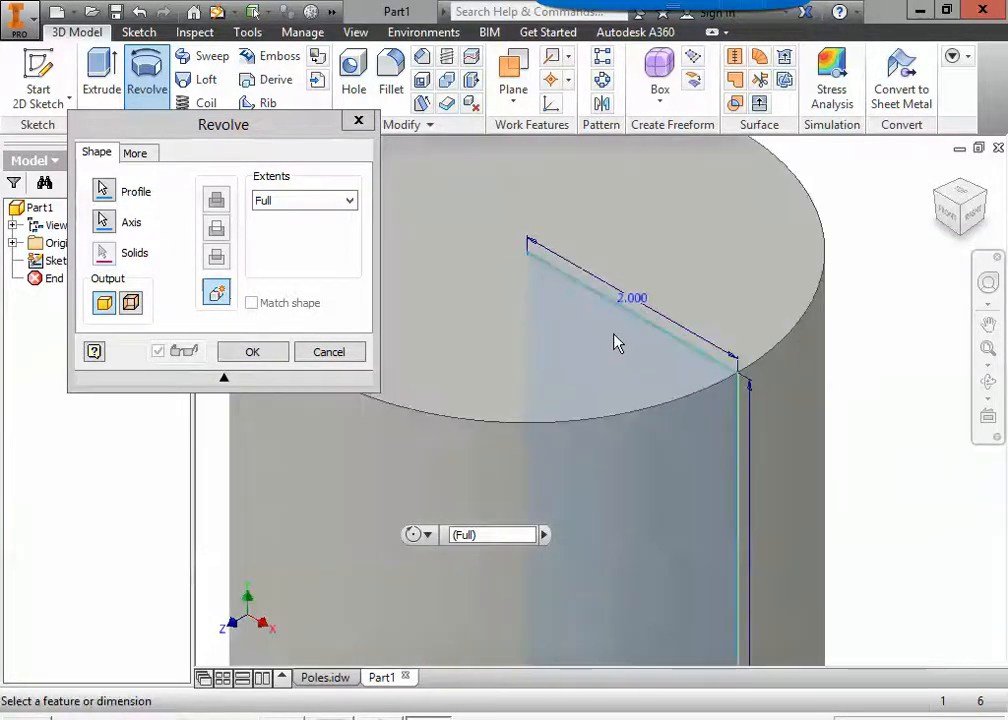
{"action": "scroll", "coordinate": [612, 340], "scroll_direction": "up", "scroll_amount": 3}
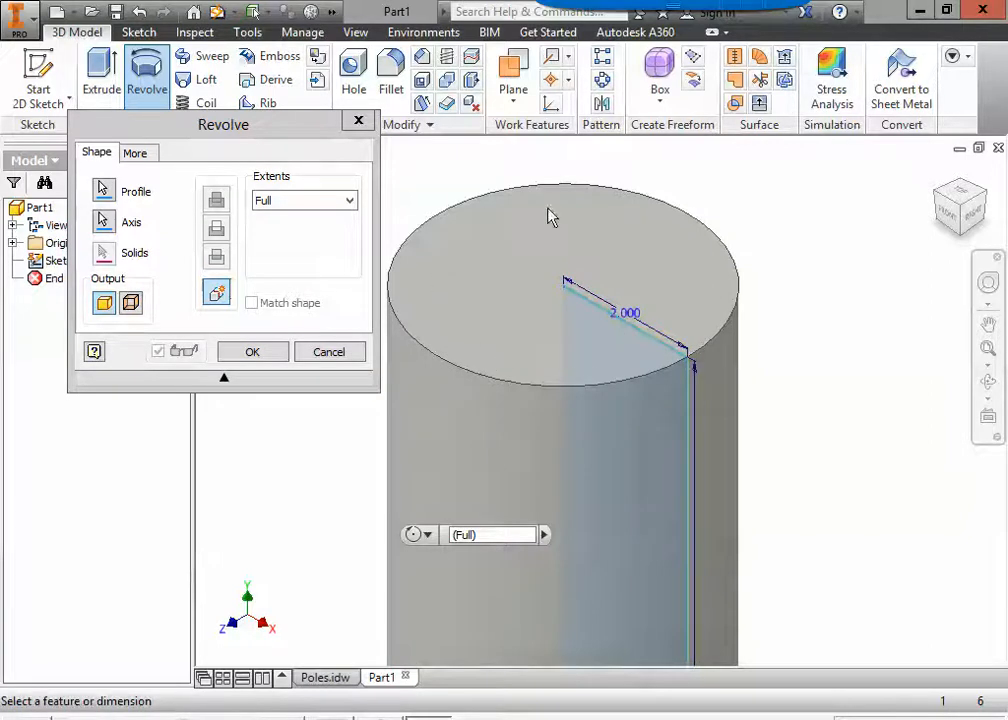
{"action": "left_click", "coordinate": [275, 357]}
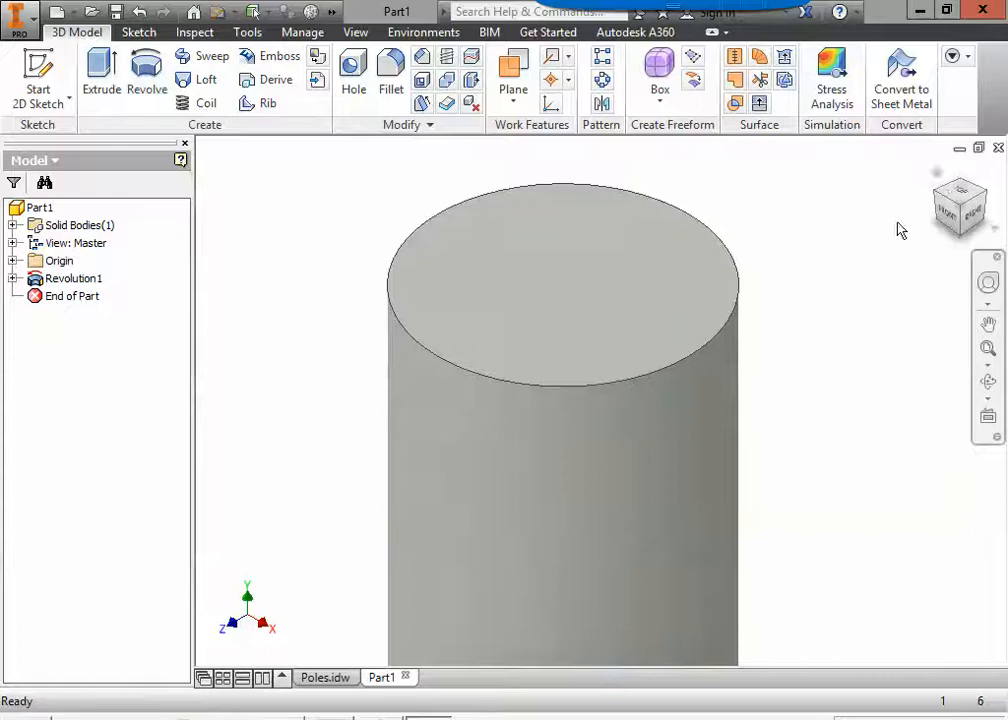
{"action": "left_click", "coordinate": [938, 174]}
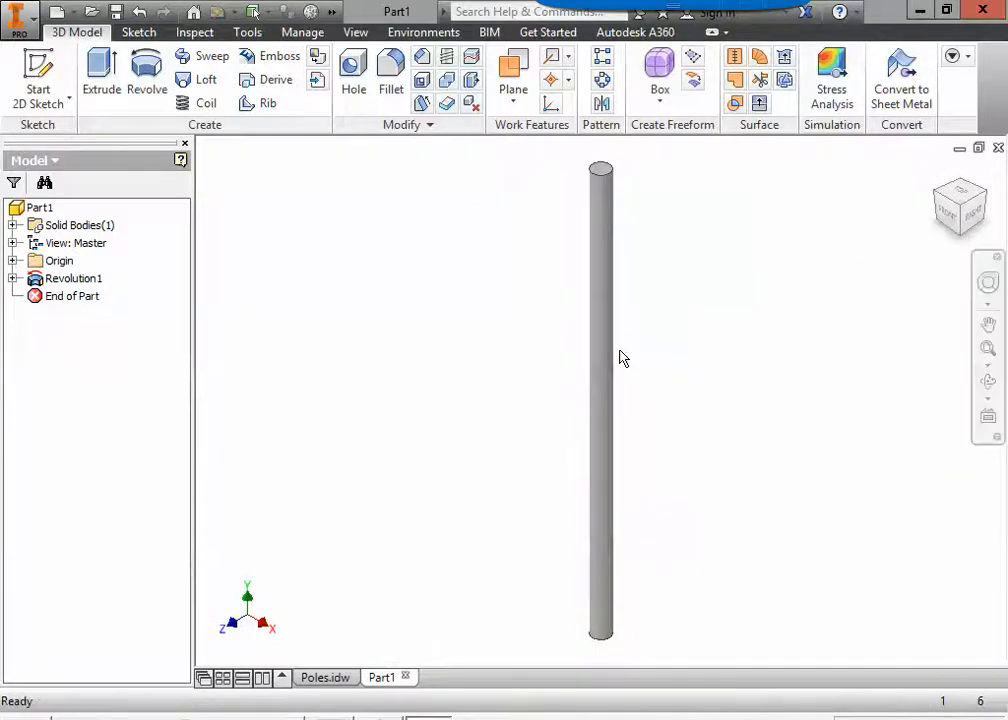
Step: Save the part as Main Pole in the 1PlayGround folder on the personal network drive
{"action": "left_click", "coordinate": [33, 26]}
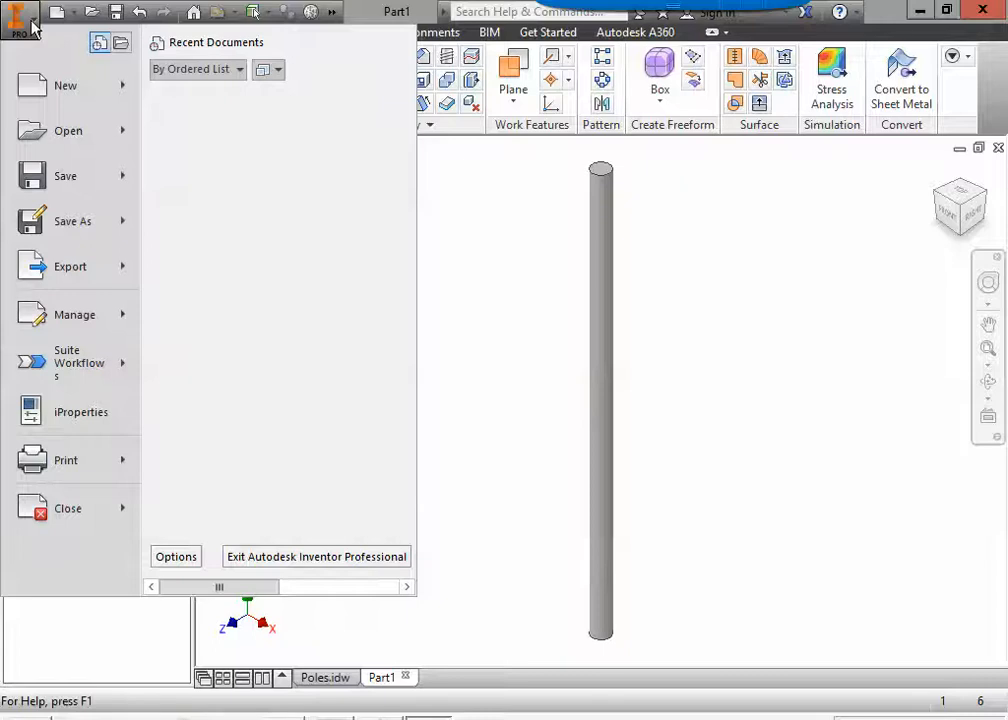
{"action": "left_click", "coordinate": [75, 226]}
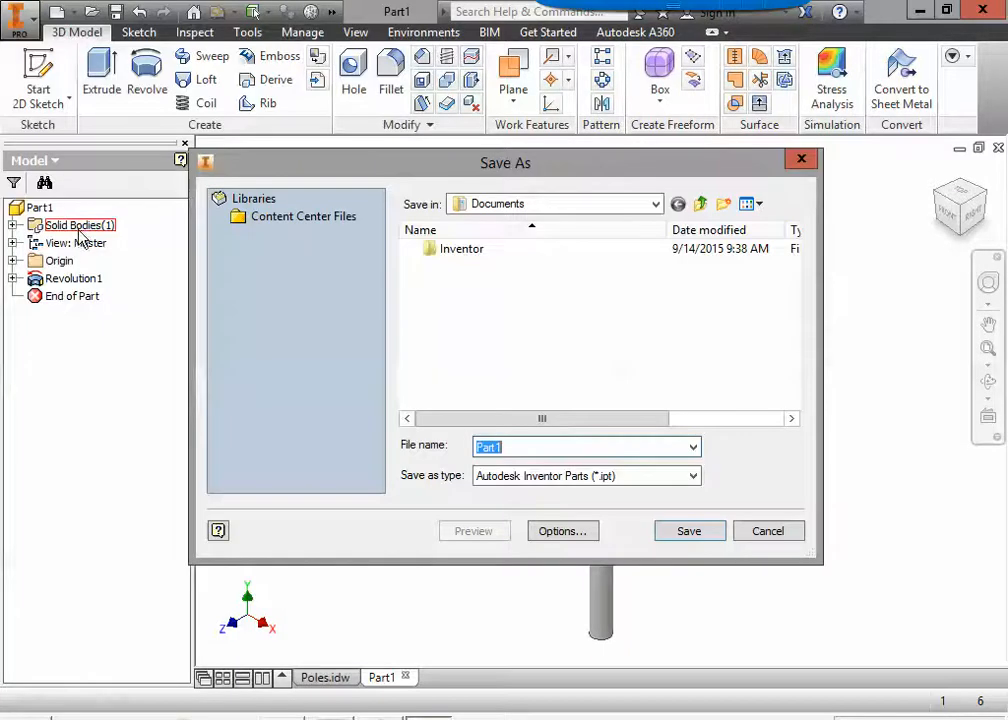
{"action": "left_click", "coordinate": [657, 205]}
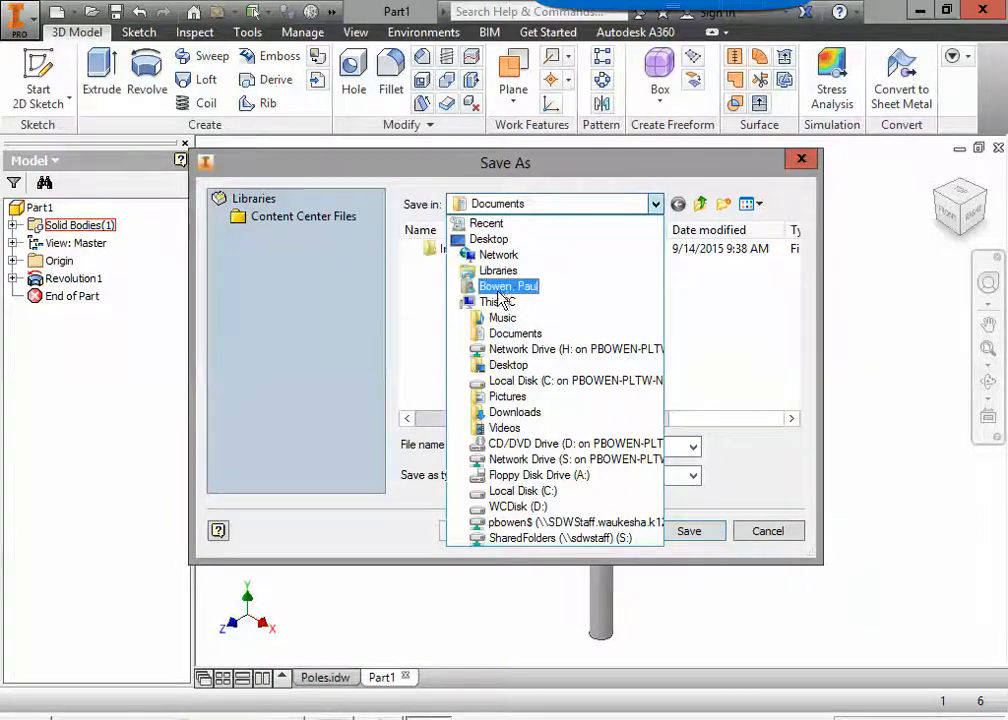
{"action": "left_click", "coordinate": [527, 522]}
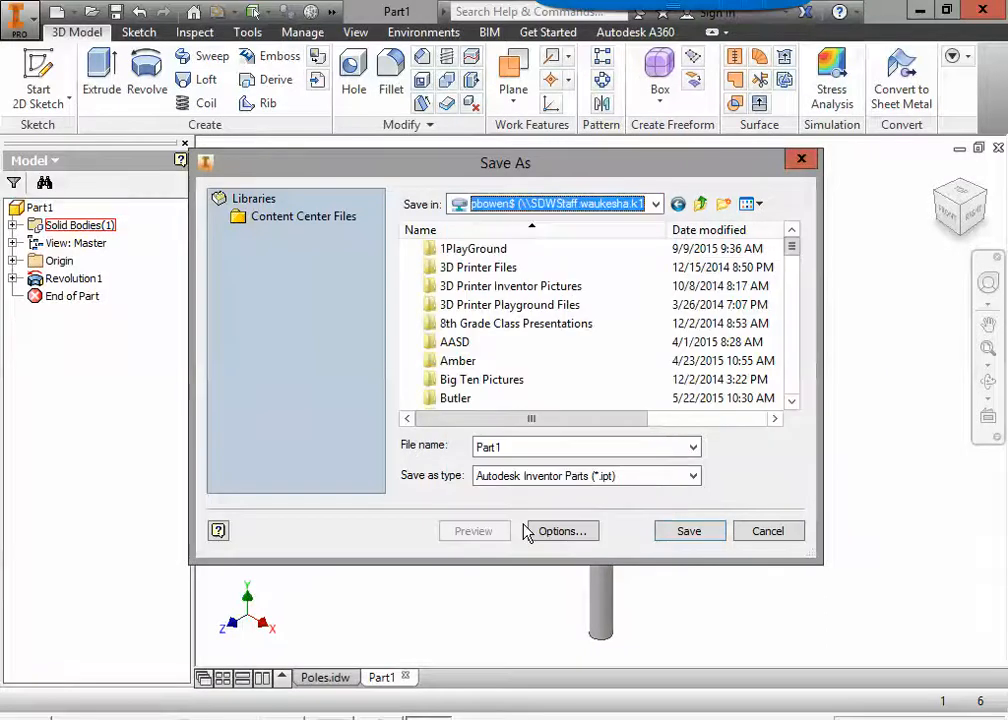
{"action": "double_click", "coordinate": [462, 254]}
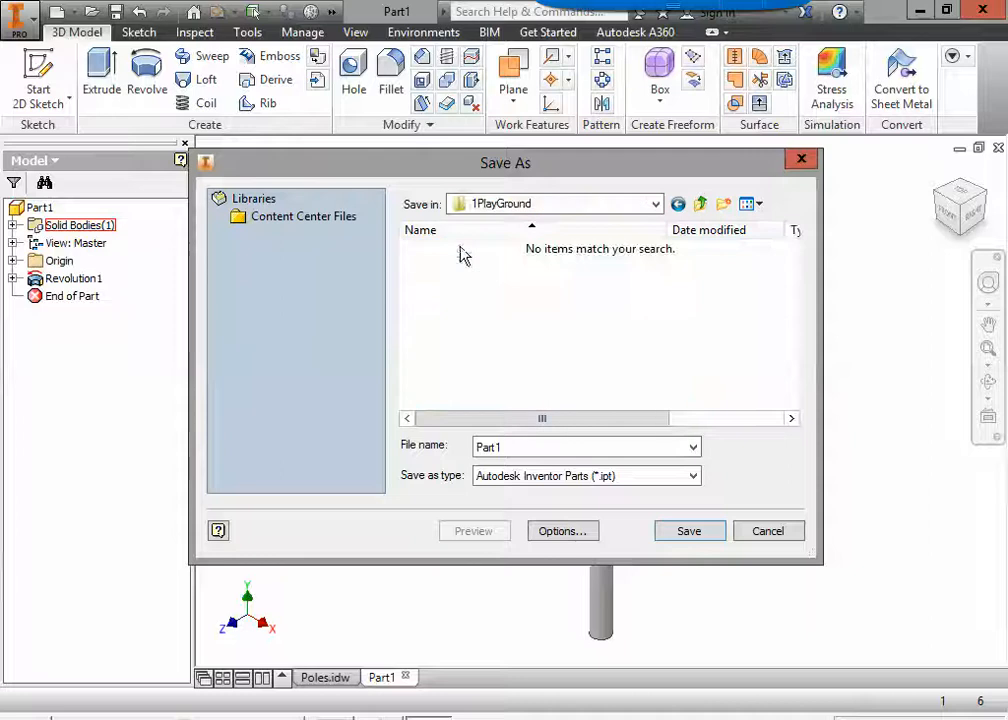
{"action": "double_click", "coordinate": [527, 447]}
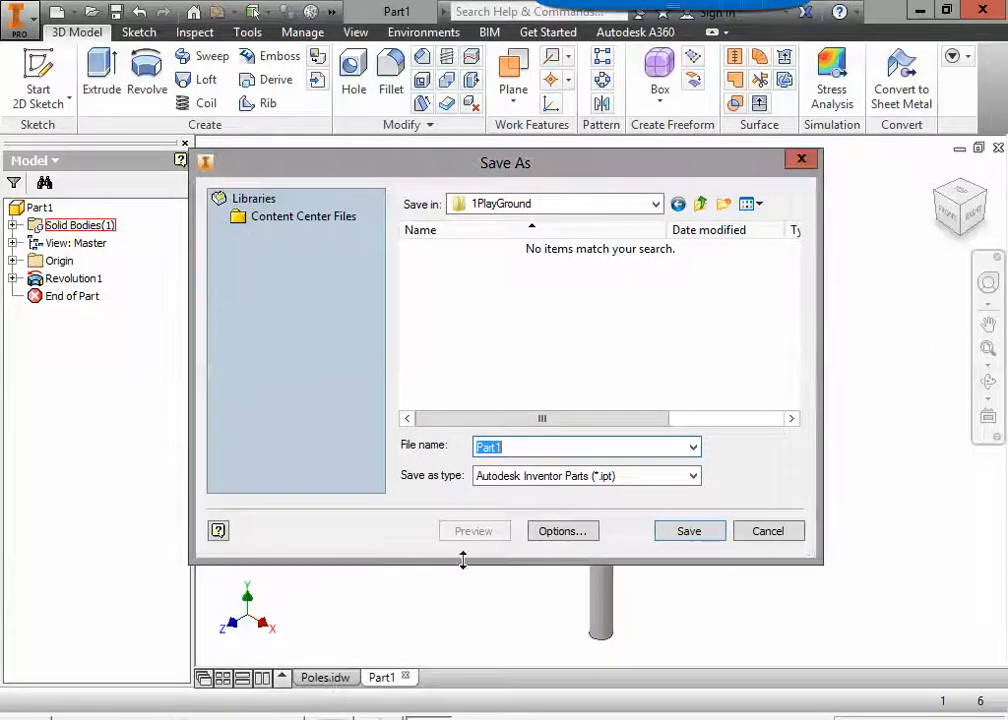
{"action": "left_click", "coordinate": [520, 447]}
{"action": "double_click", "coordinate": [528, 447]}
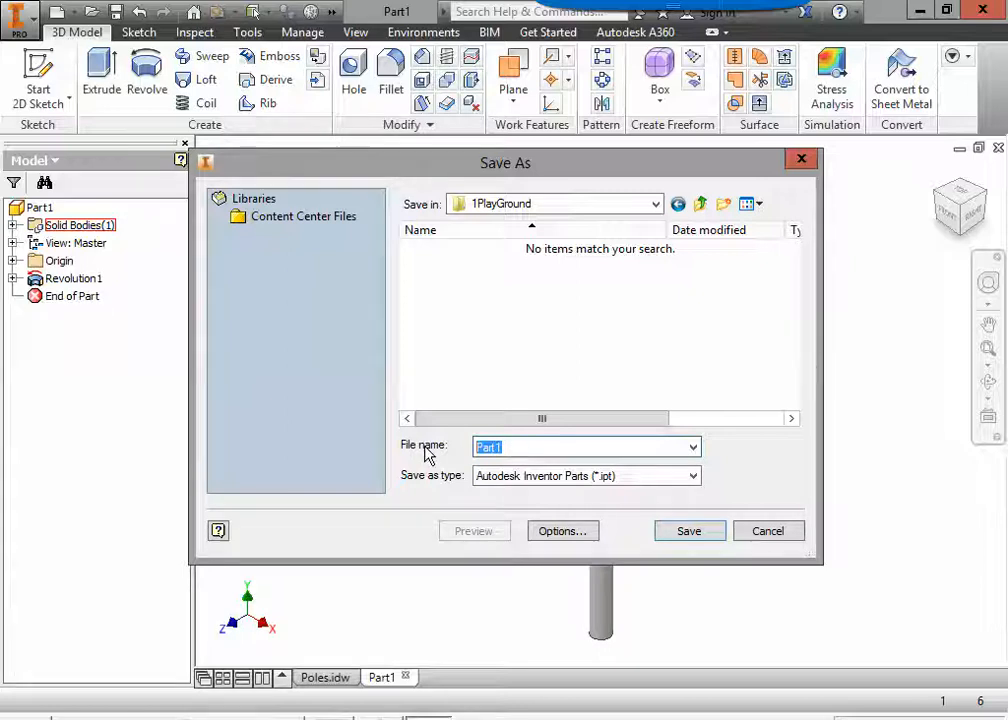
{"action": "type", "text": "Main"}
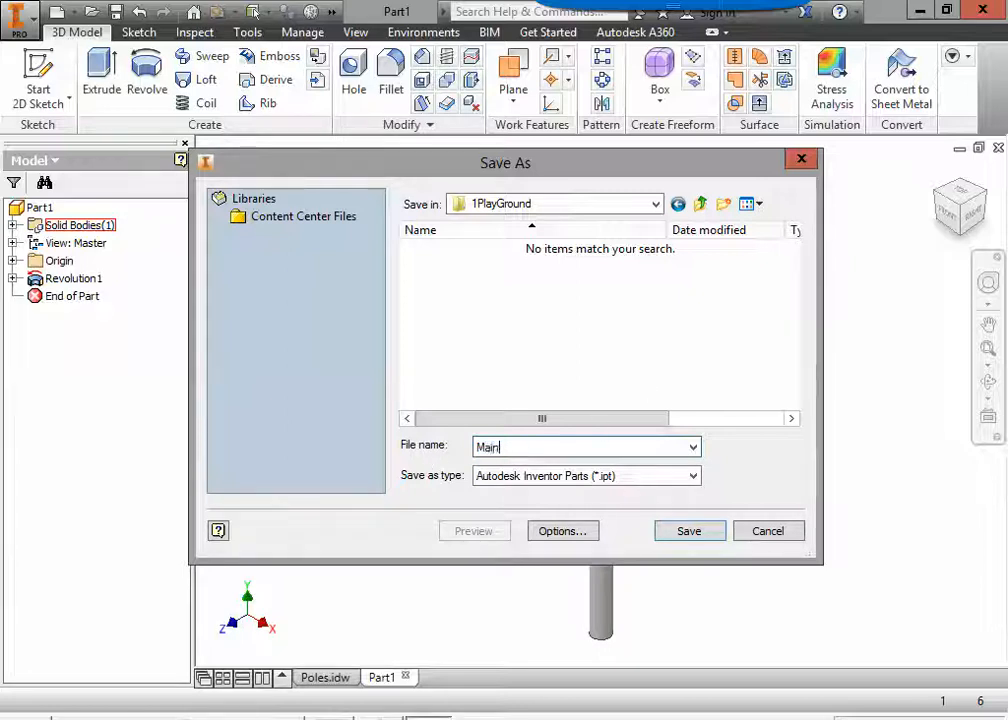
{"action": "type", "text": " Pole"}
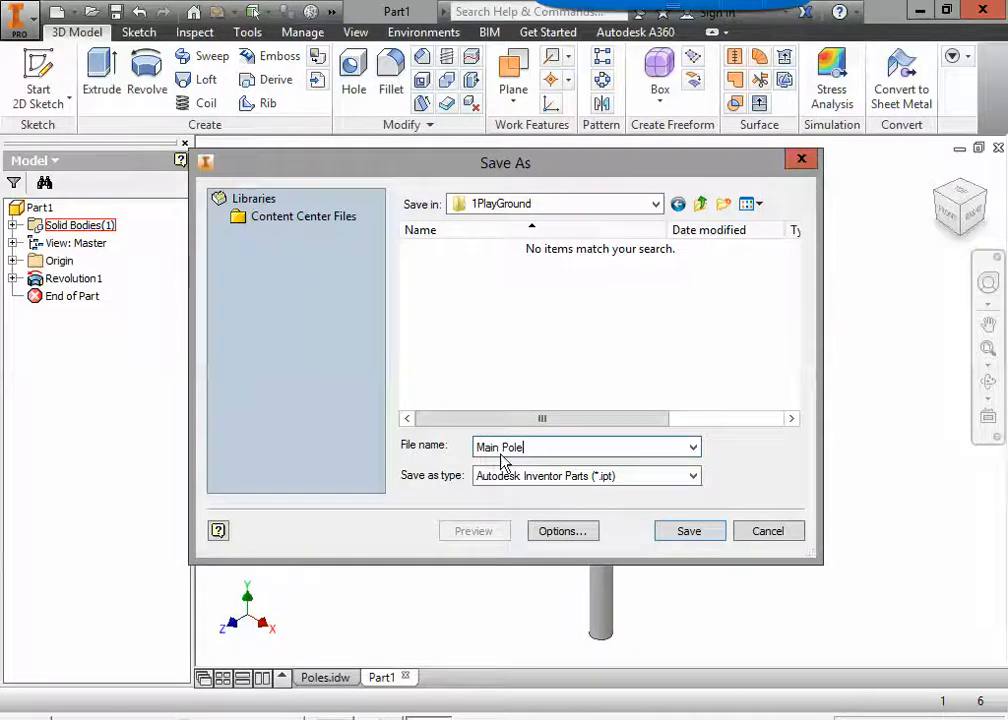
{"action": "left_click", "coordinate": [702, 537]}
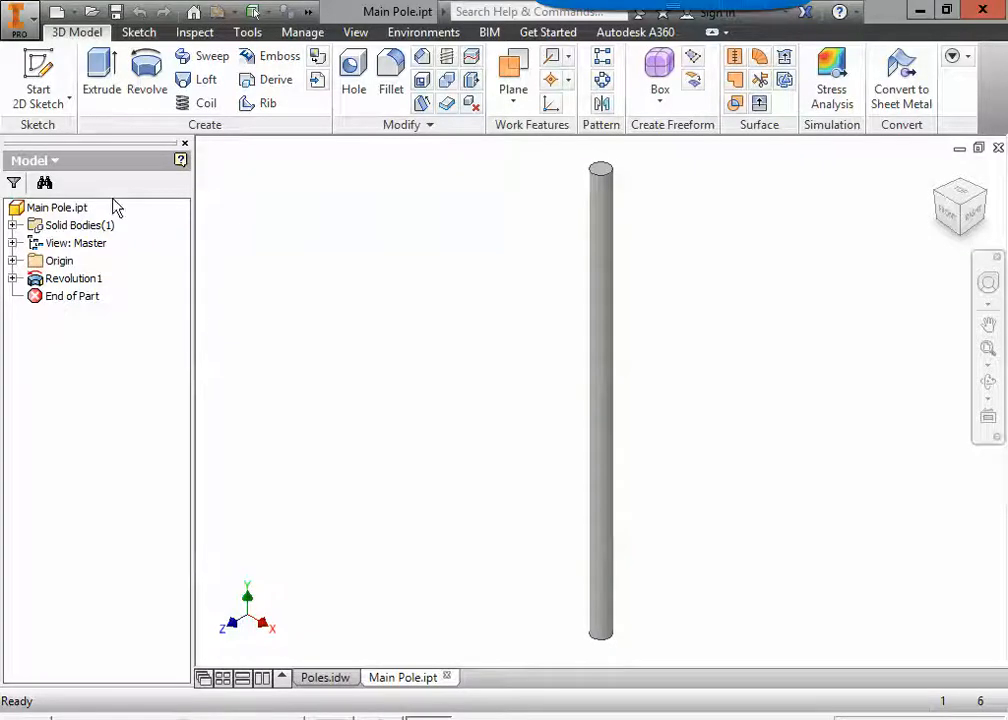
Step: Create another new part from the Standard.ipt template
{"action": "left_click", "coordinate": [20, 18]}
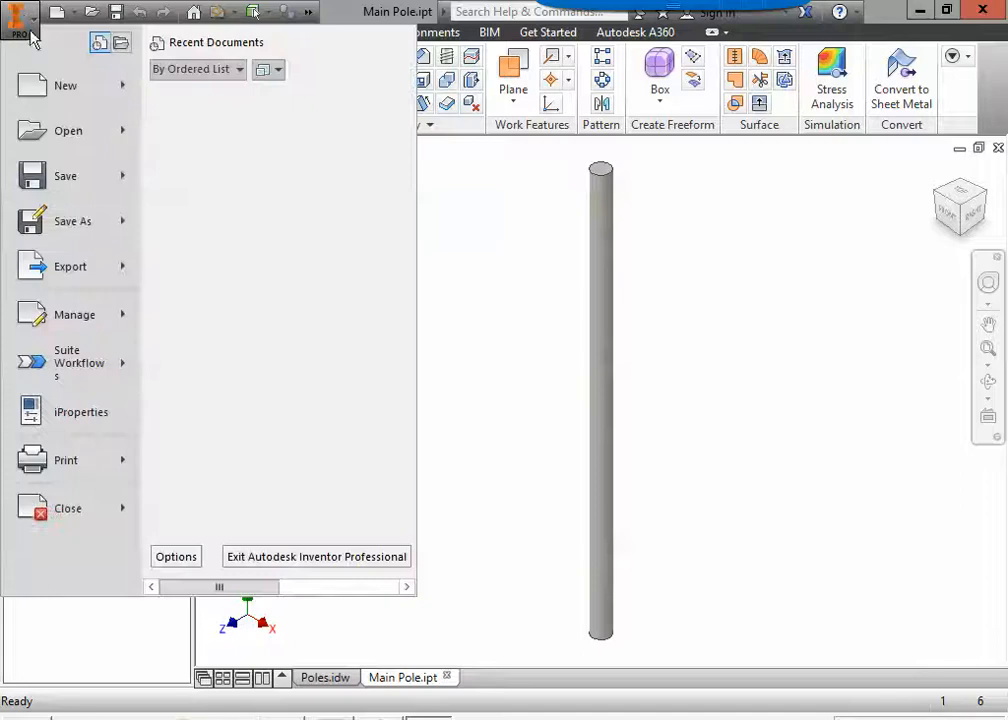
{"action": "left_click", "coordinate": [60, 98]}
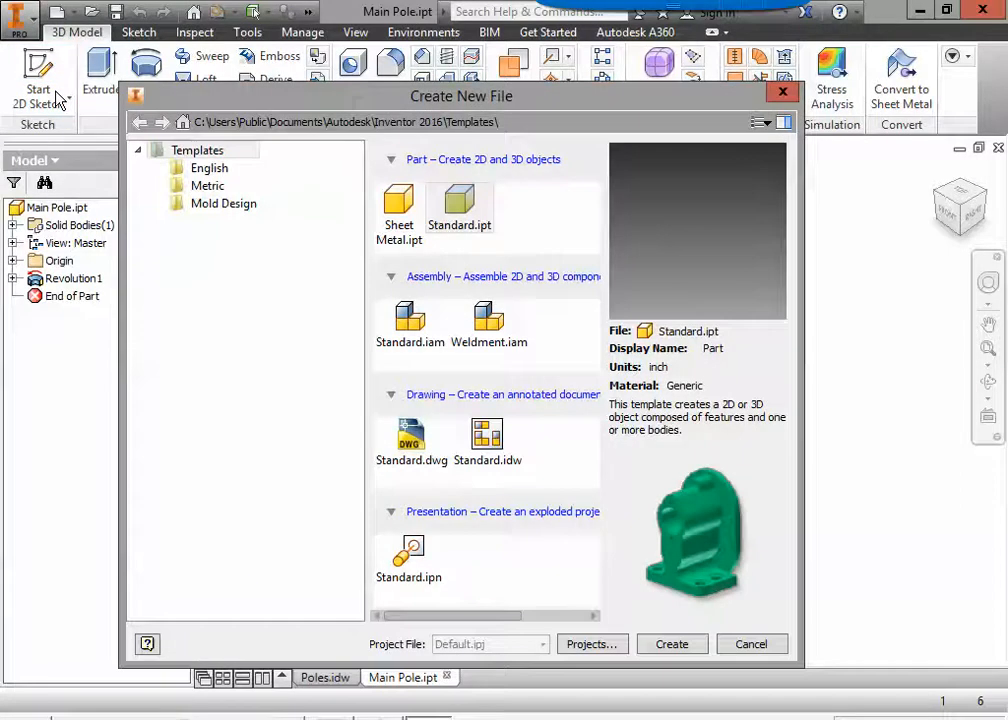
{"action": "double_click", "coordinate": [459, 212]}
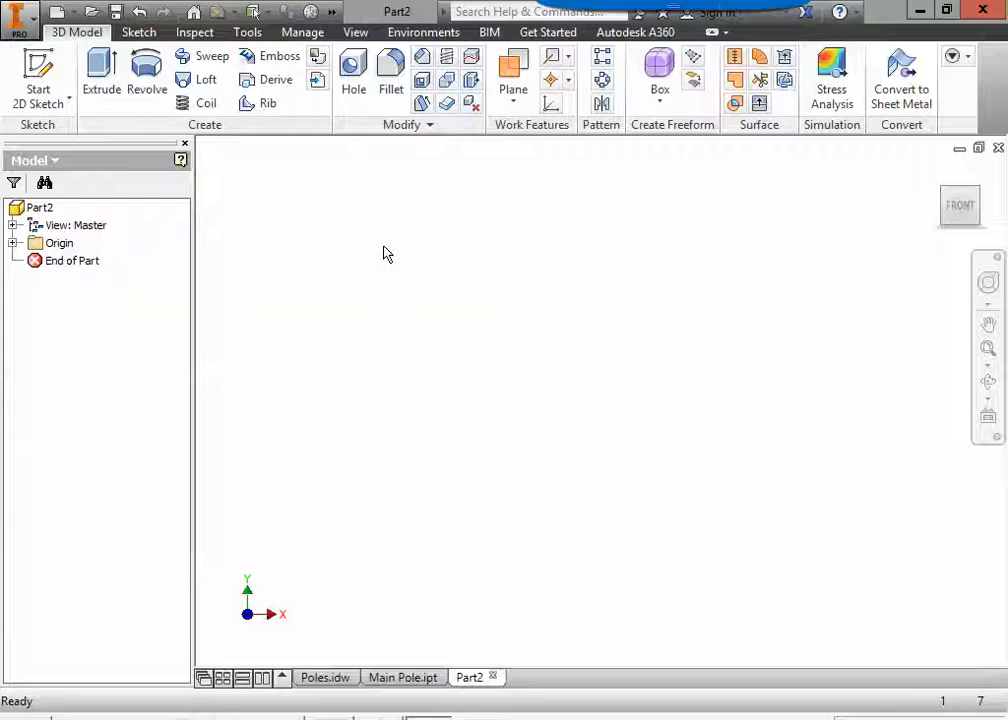
Step: Examine the Long Pole's length and radius dimensions in the Poles.idw drawing
{"action": "left_click", "coordinate": [330, 682]}
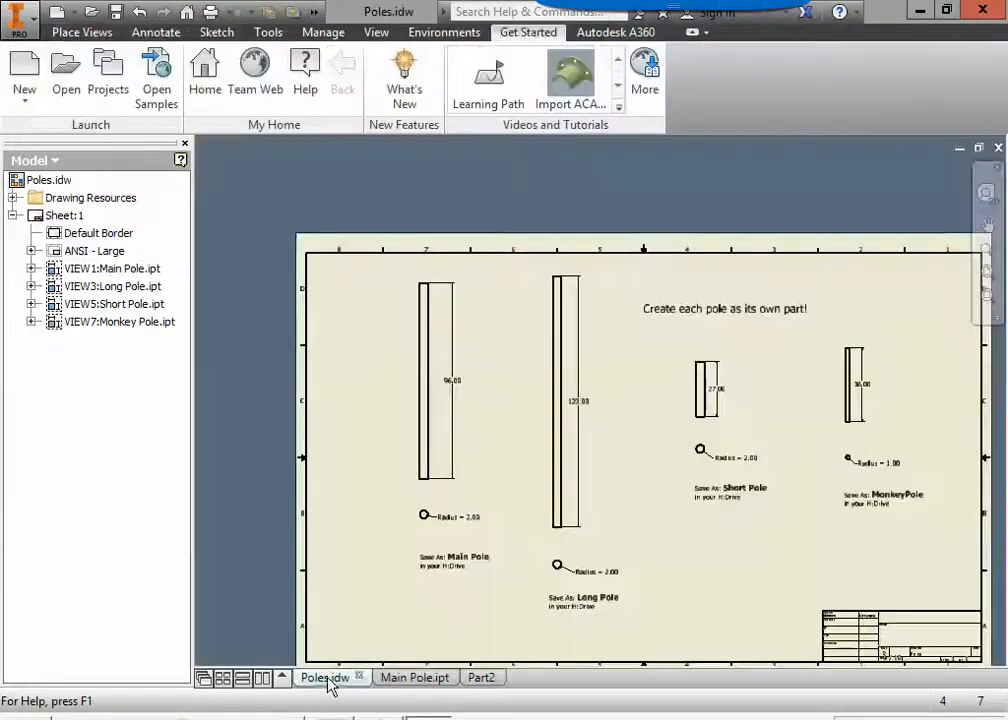
{"action": "scroll", "coordinate": [578, 535], "scroll_direction": "up", "scroll_amount": 5}
{"action": "mouse_move", "coordinate": [612, 641]}
{"action": "middle_mouse_down"}
{"action": "mouse_move", "coordinate": [590, 583]}
{"action": "mouse_move", "coordinate": [602, 469]}
{"action": "middle_mouse_up"}
{"action": "scroll", "coordinate": [602, 469], "scroll_direction": "up", "scroll_amount": 3}
{"action": "scroll", "coordinate": [602, 467], "scroll_direction": "down", "scroll_amount": 7}
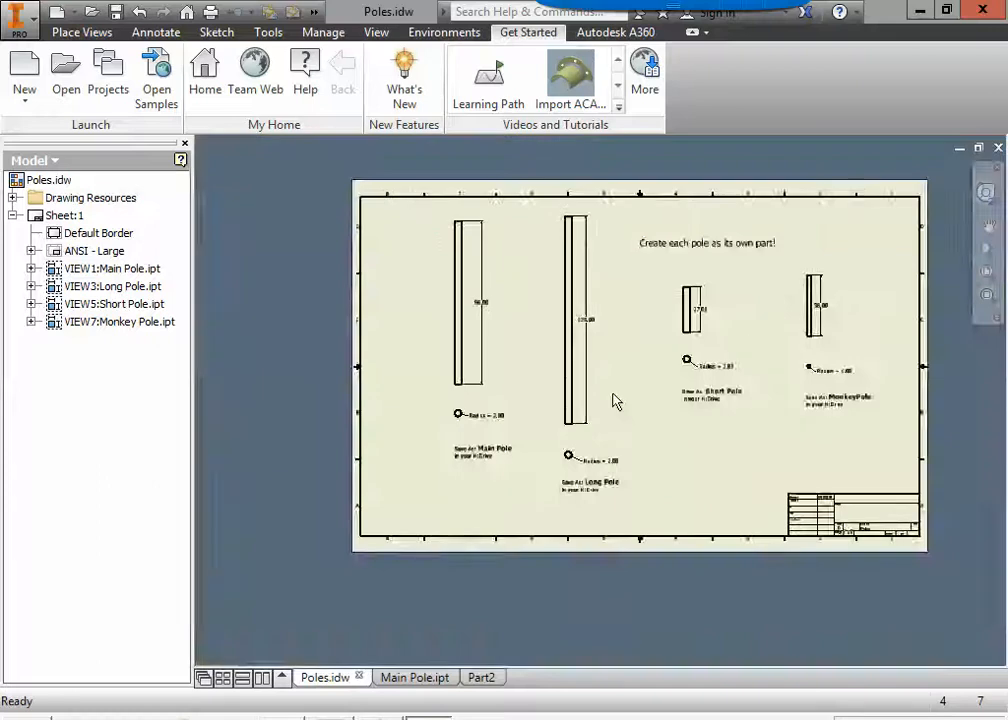
{"action": "scroll", "coordinate": [592, 443], "scroll_direction": "up", "scroll_amount": 6}
{"action": "scroll", "coordinate": [601, 525], "scroll_direction": "down", "scroll_amount": 6}
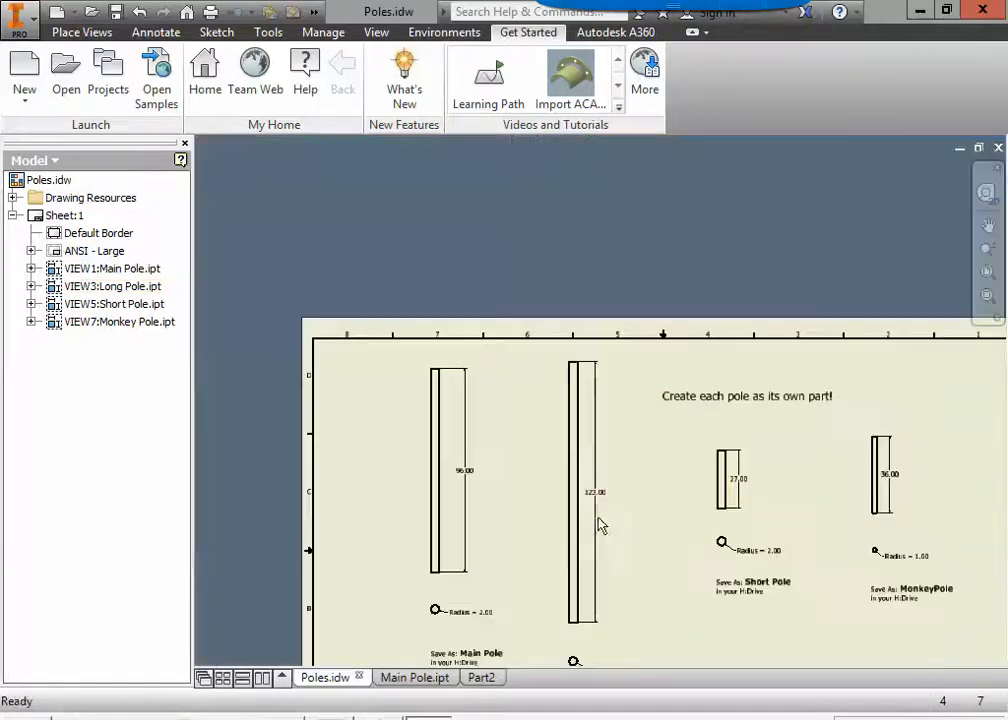
Step: Return to Part2 and start a 2D sketch on its XY plane
{"action": "left_click", "coordinate": [482, 678]}
{"action": "left_click", "coordinate": [38, 80]}
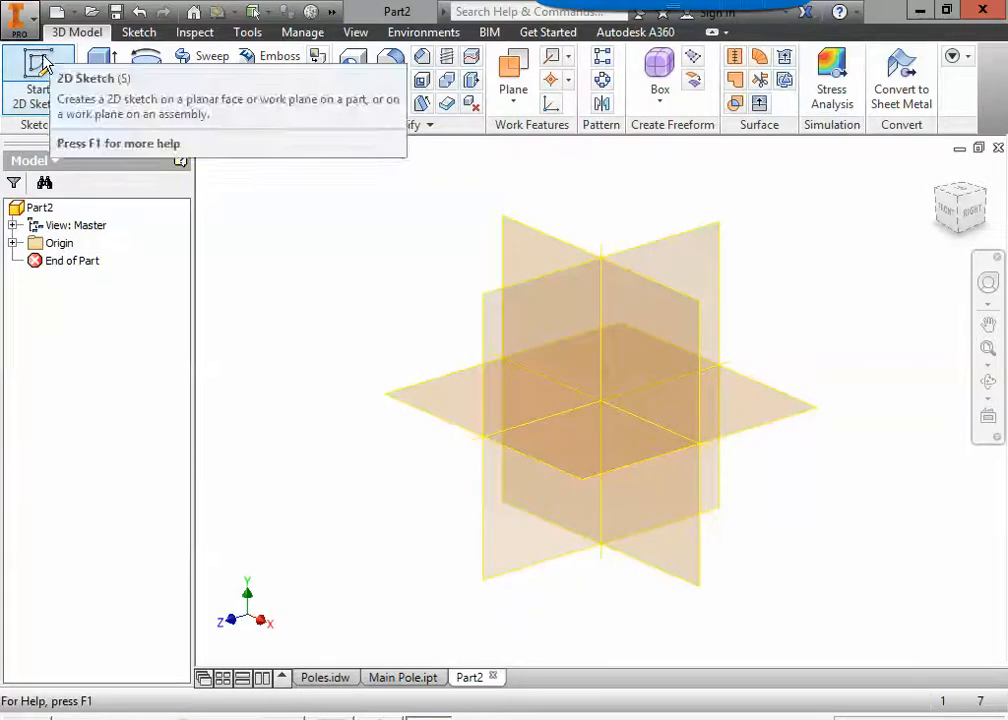
{"action": "left_click", "coordinate": [524, 250]}
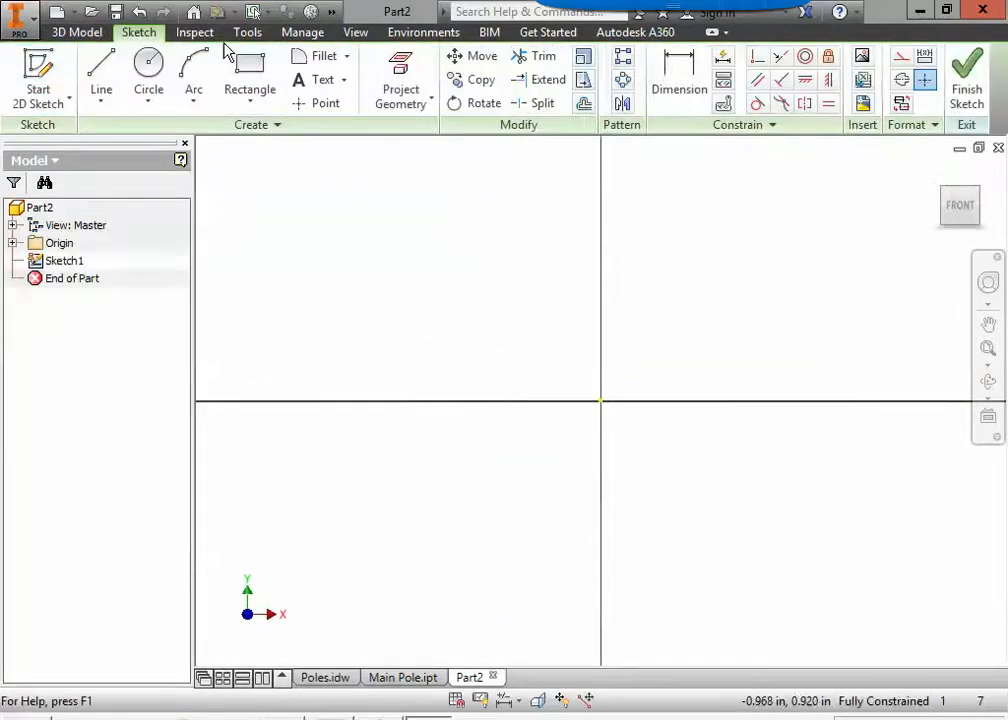
Step: Sketch a rectangle 2 in wide and 123 in high with its first corner at the origin, and finish the sketch
{"action": "left_click", "coordinate": [245, 68]}
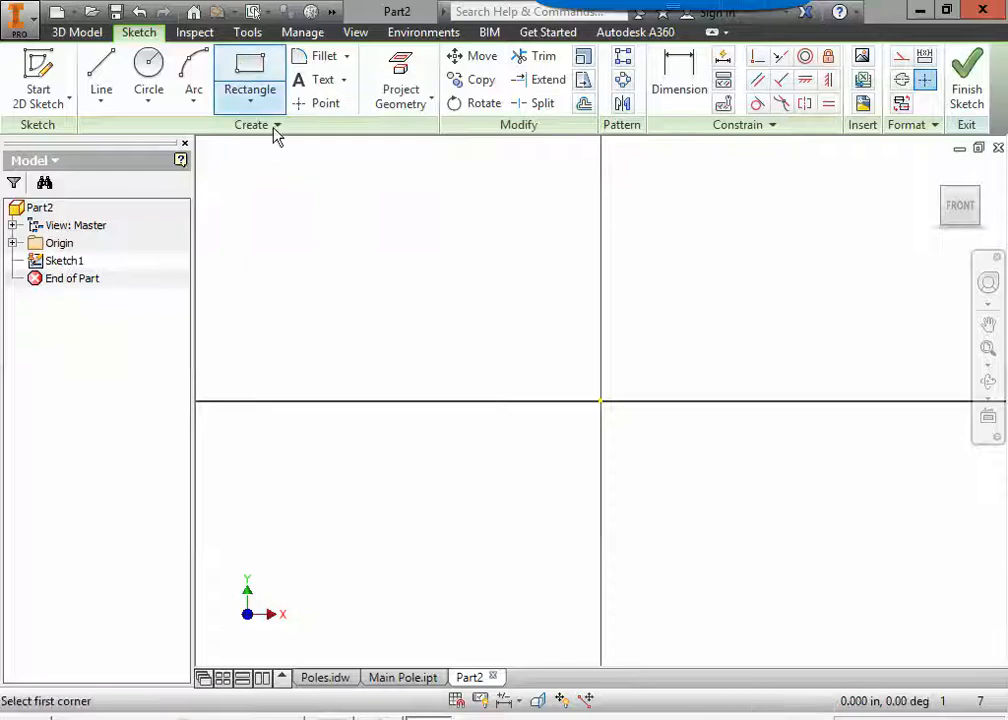
{"action": "left_click", "coordinate": [601, 401]}
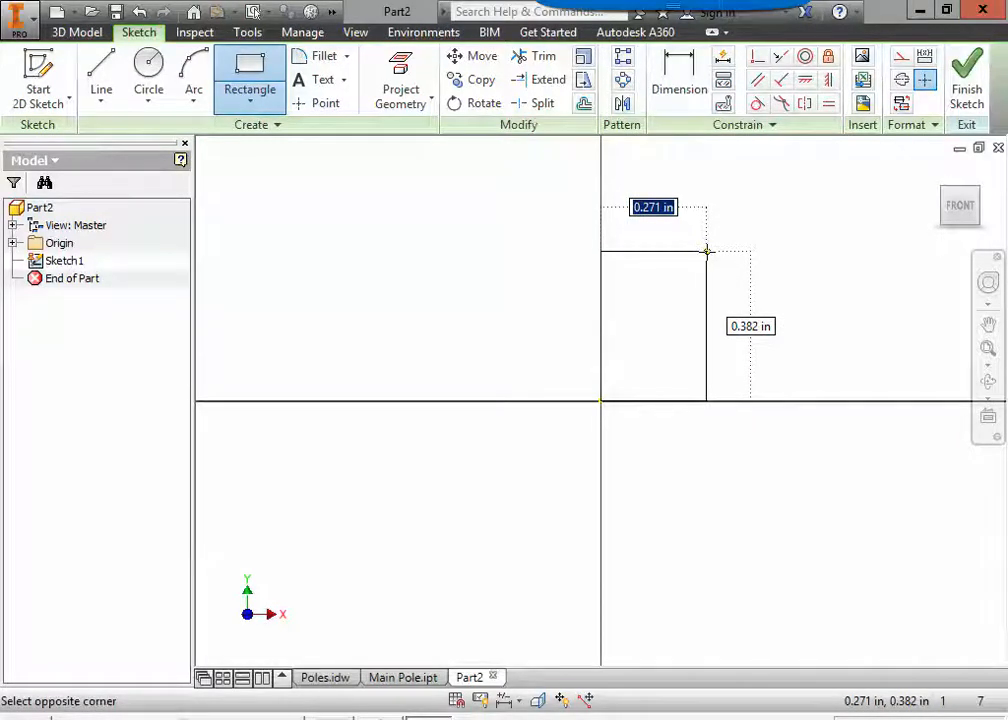
{"action": "type", "text": "2"}
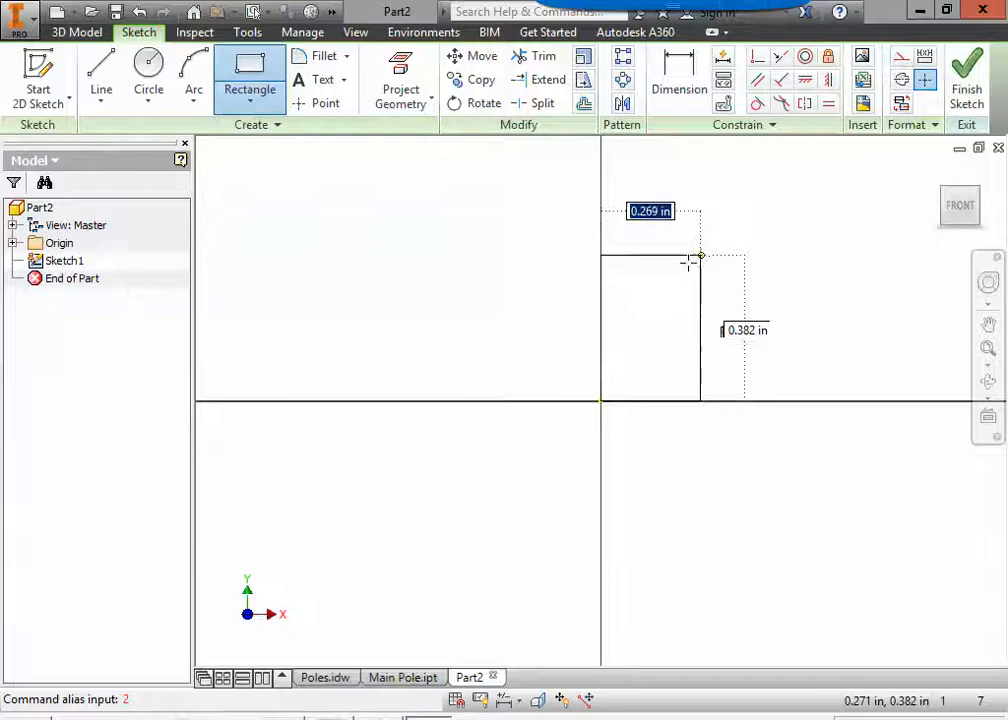
{"action": "type", "text": "2"}
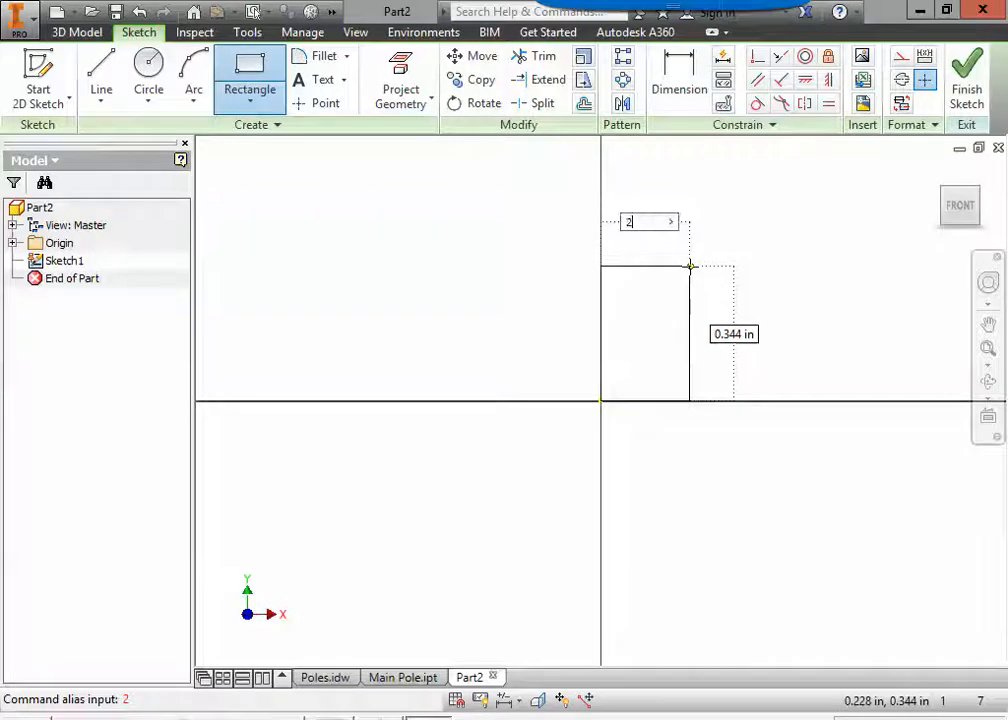
{"action": "key", "text": "Tab"}
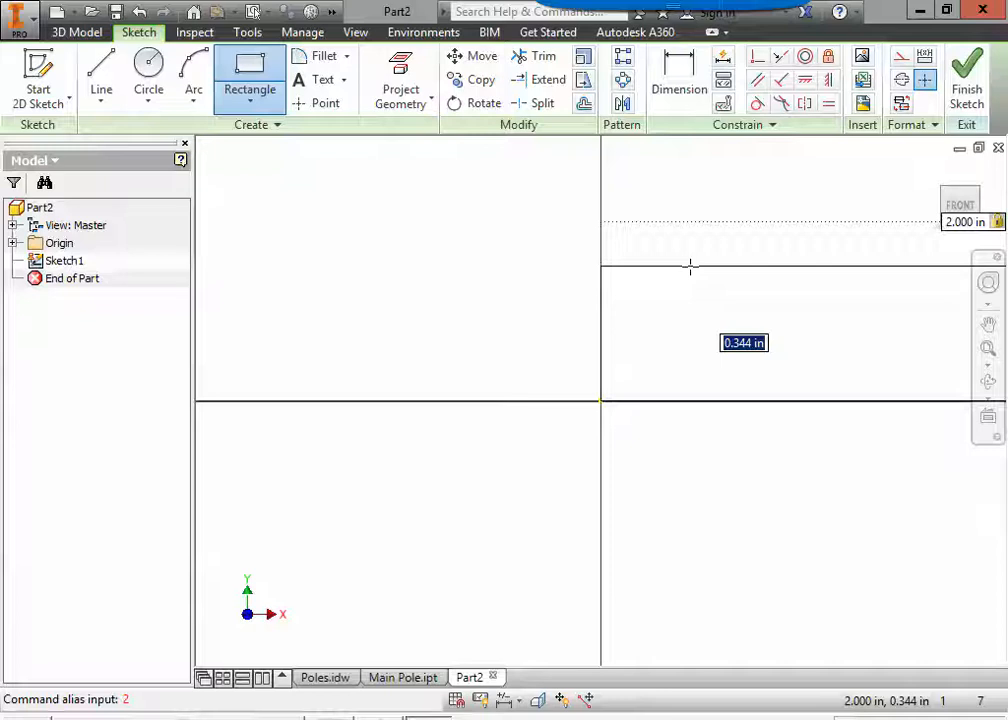
{"action": "type", "text": "123"}
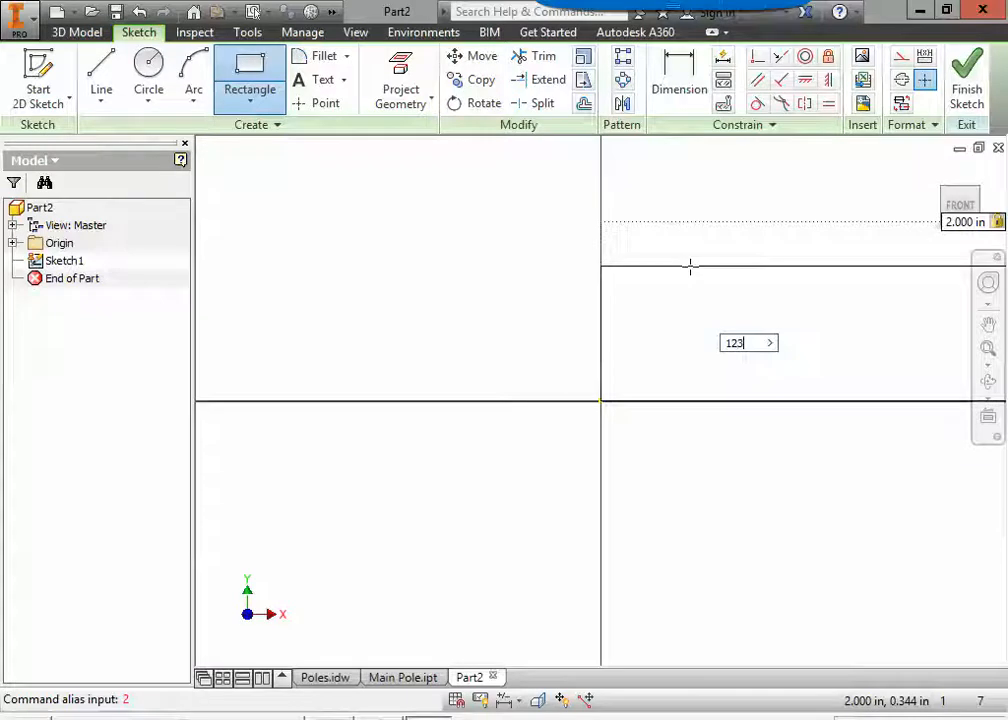
{"action": "key", "text": "Tab"}
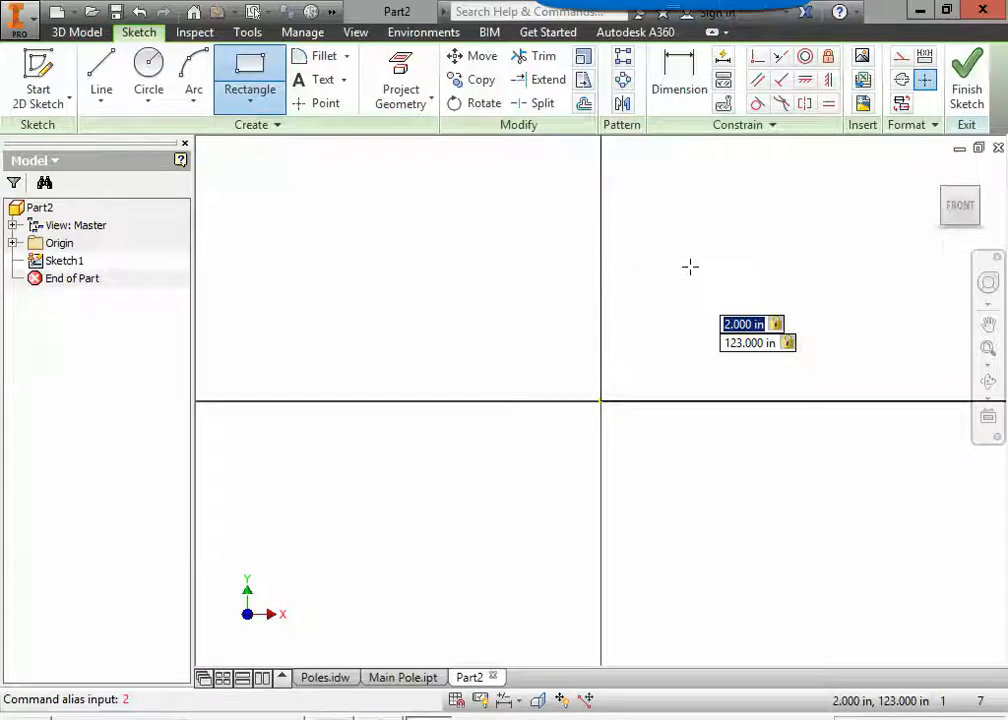
{"action": "key", "text": "Return"}
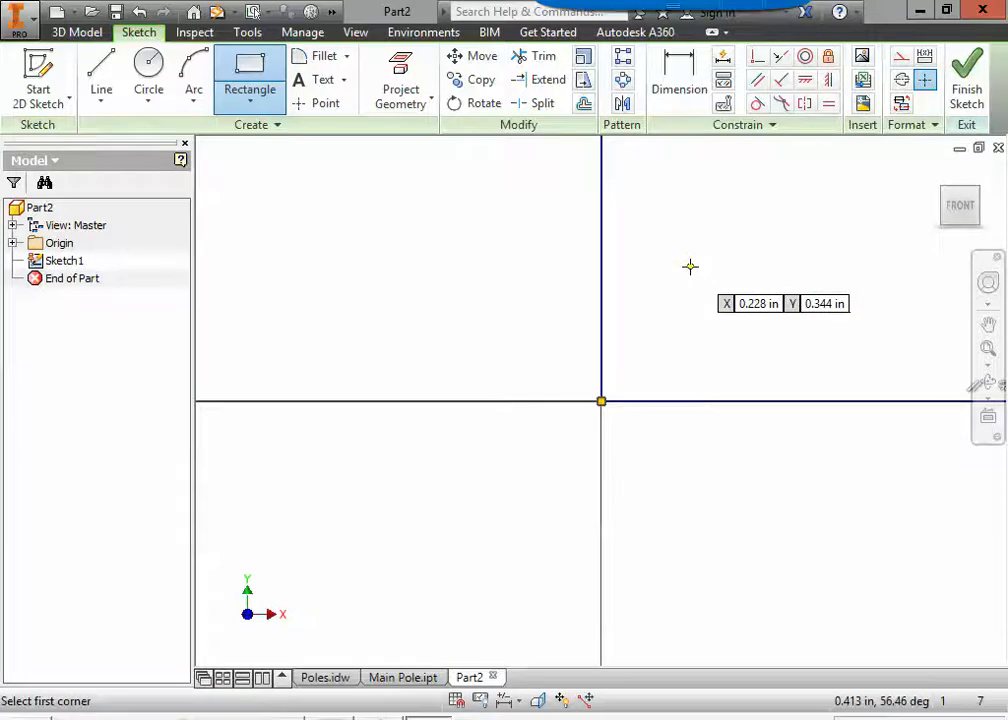
{"action": "left_click", "coordinate": [993, 352]}
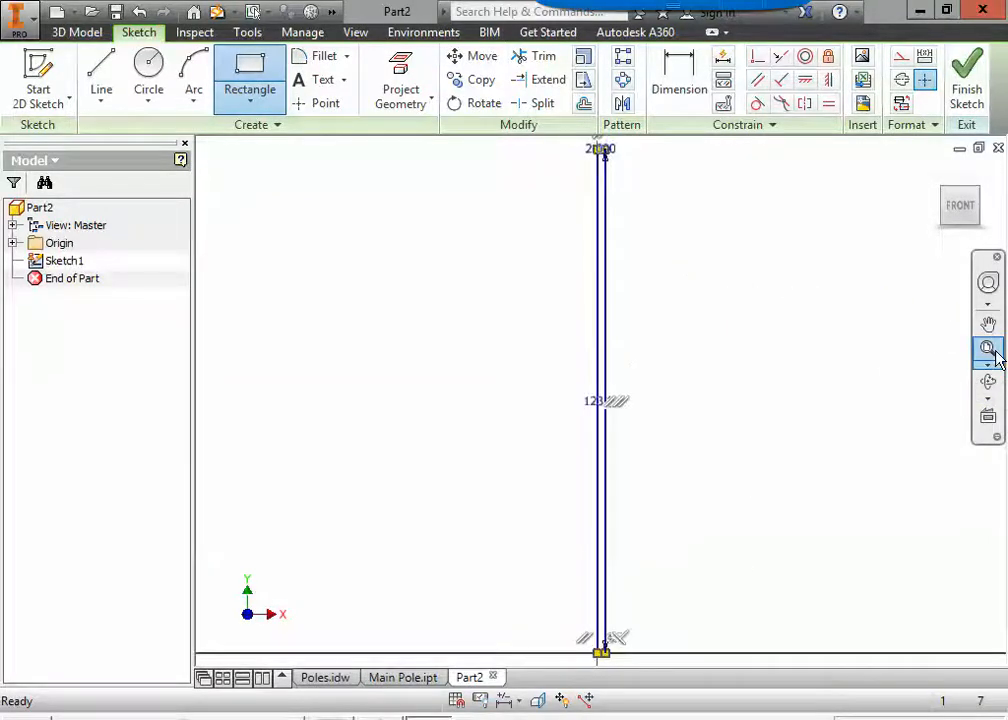
{"action": "key", "text": "Escape"}
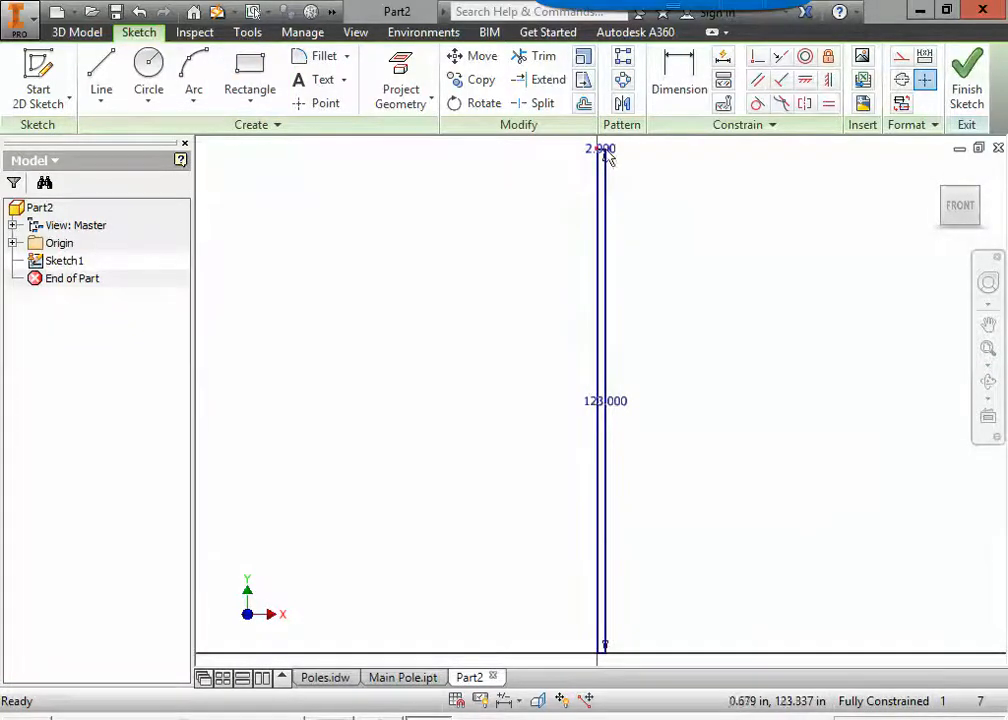
{"action": "left_click", "coordinate": [967, 78]}
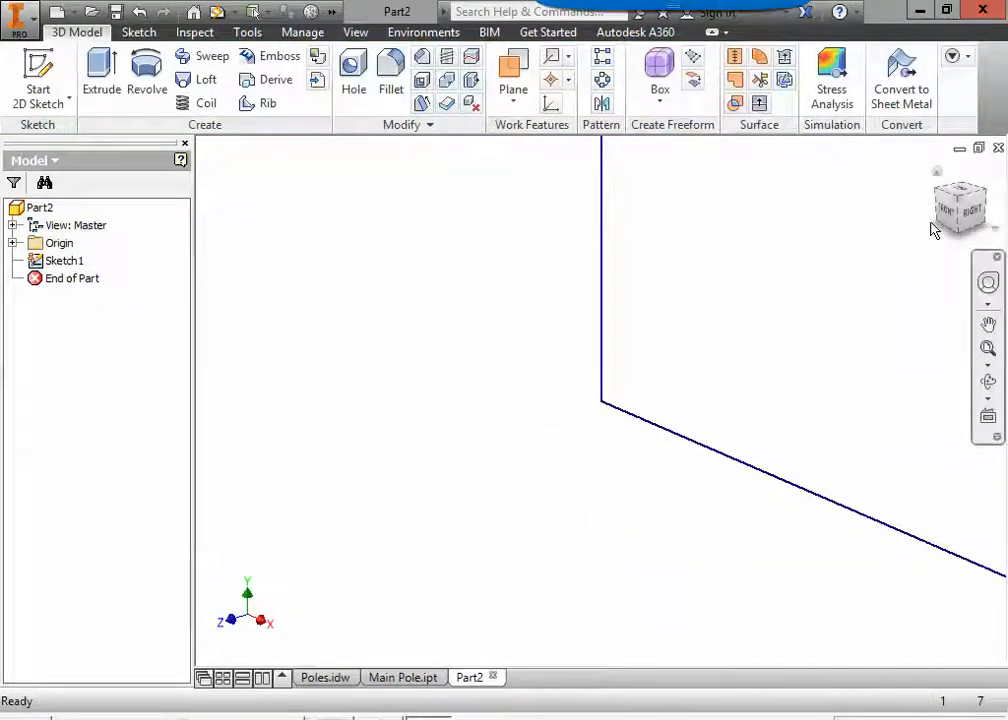
Step: Revolve the 2 by 123 in rectangle fully around its long edge at the origin into a solid pole
{"action": "left_click", "coordinate": [937, 173]}
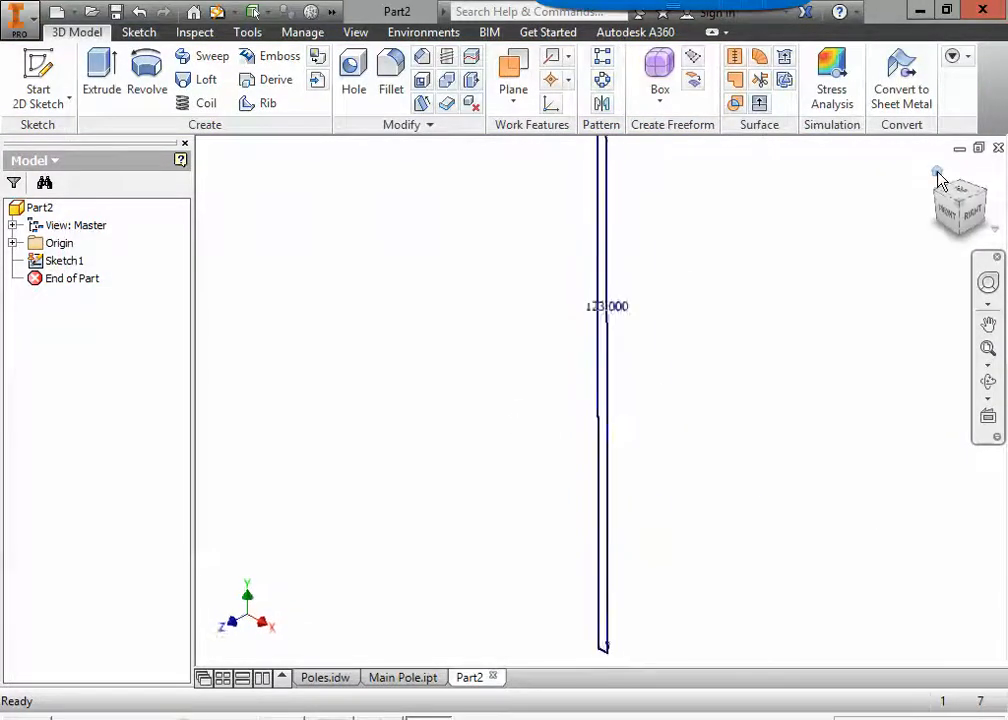
{"action": "left_click", "coordinate": [155, 88]}
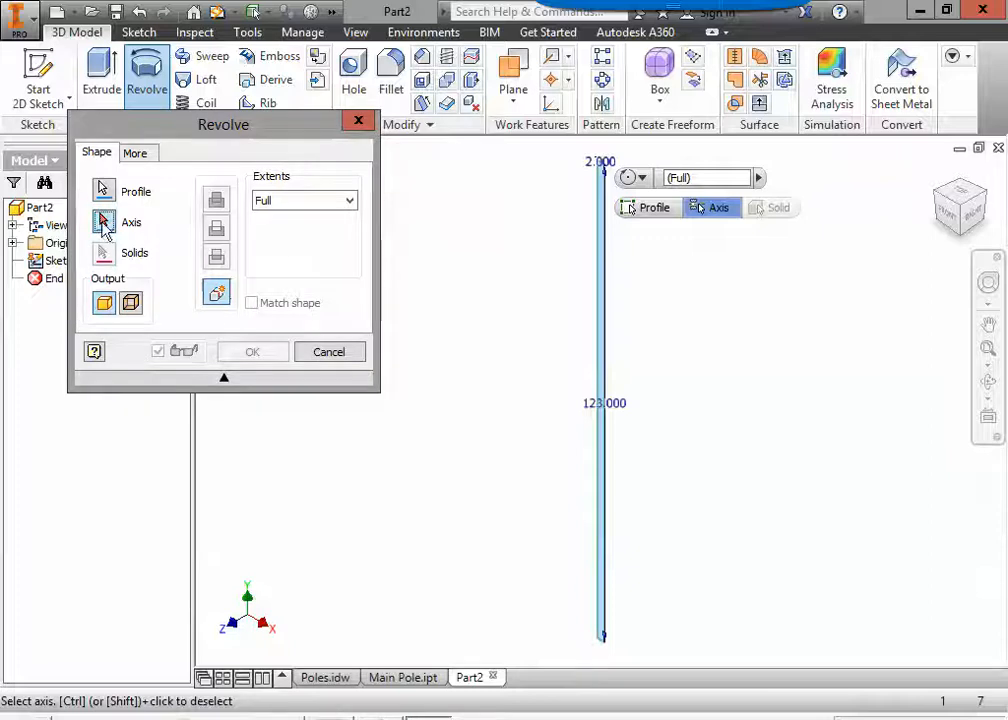
{"action": "left_click", "coordinate": [599, 392]}
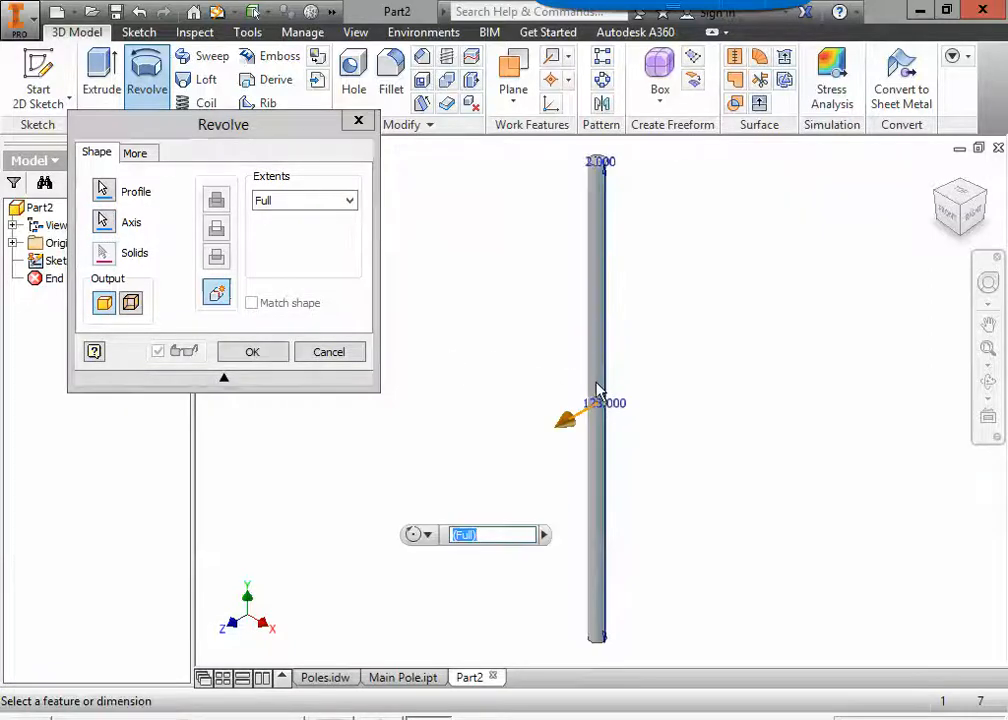
{"action": "scroll", "coordinate": [600, 158], "scroll_direction": "up", "scroll_amount": 5}
{"action": "scroll", "coordinate": [605, 255], "scroll_direction": "up", "scroll_amount": 4}
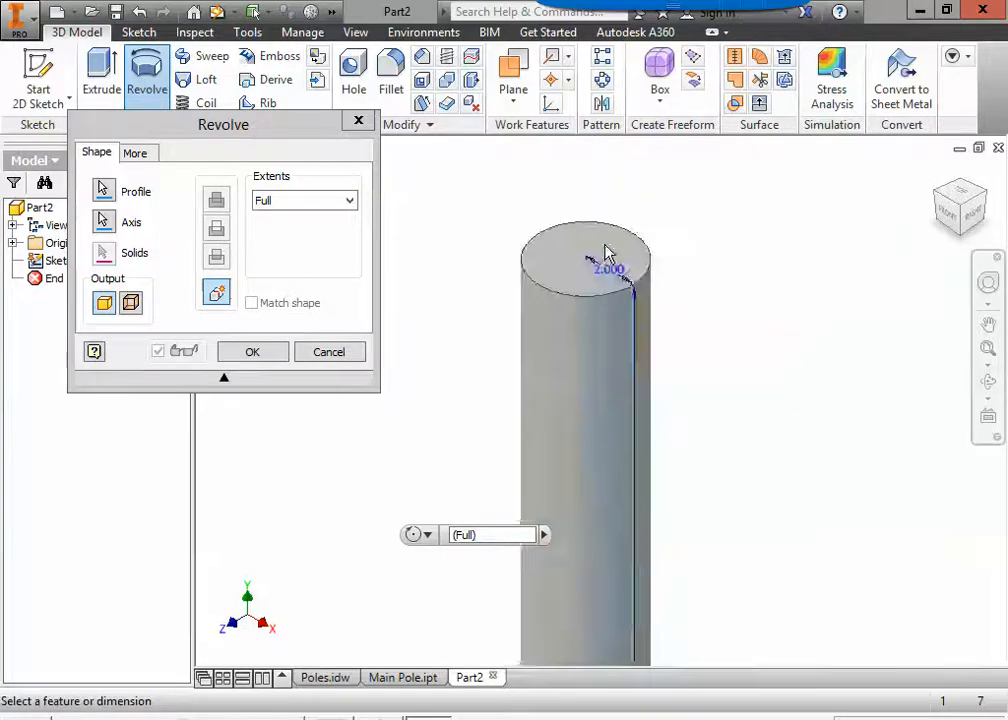
{"action": "scroll", "coordinate": [600, 355], "scroll_direction": "down", "scroll_amount": 5}
{"action": "scroll", "coordinate": [601, 349], "scroll_direction": "down", "scroll_amount": 3}
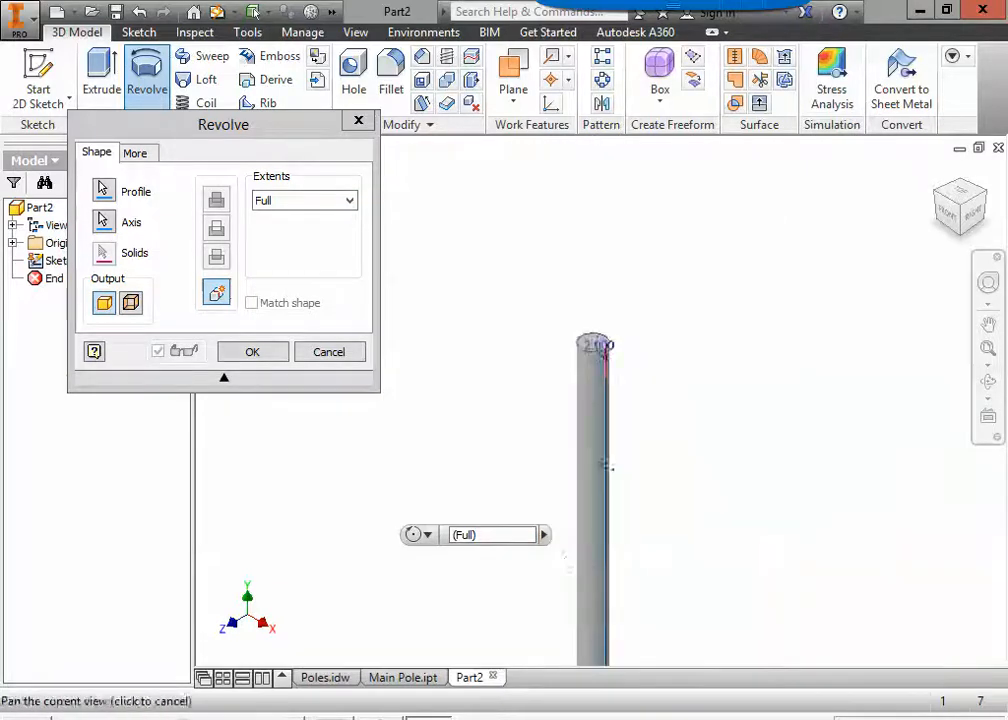
{"action": "middle_click_drag", "start_coordinate": [607, 467], "coordinate": [619, 295]}
{"action": "scroll", "coordinate": [619, 295], "scroll_direction": "up", "scroll_amount": 6}
{"action": "scroll", "coordinate": [596, 497], "scroll_direction": "down", "scroll_amount": 4}
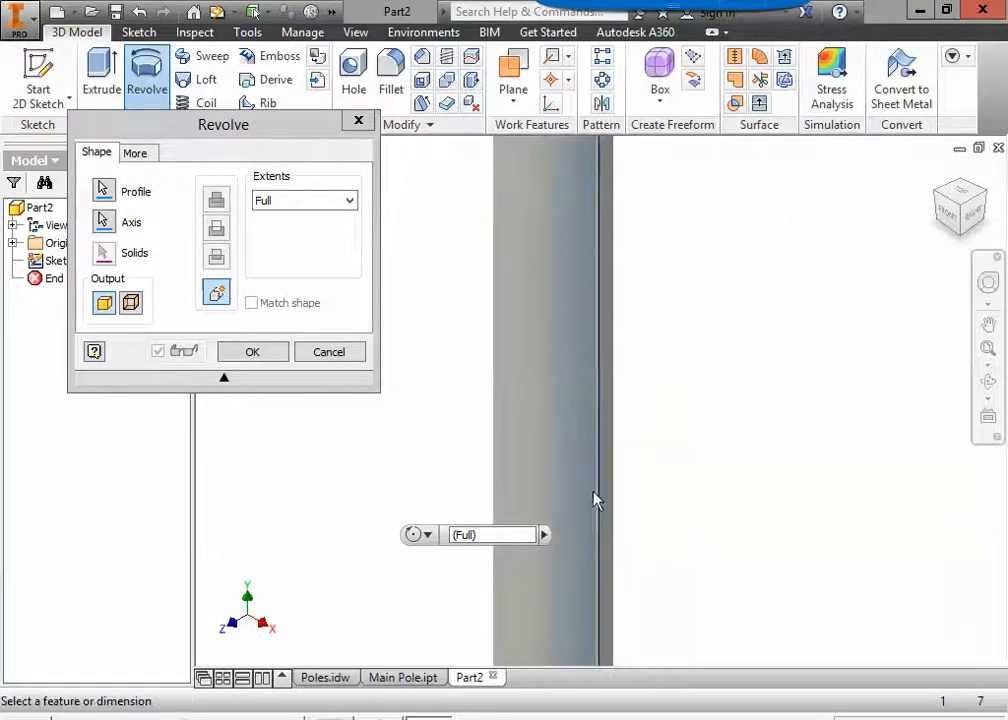
{"action": "scroll", "coordinate": [586, 266], "scroll_direction": "up", "scroll_amount": 5}
{"action": "scroll", "coordinate": [586, 266], "scroll_direction": "up", "scroll_amount": 5}
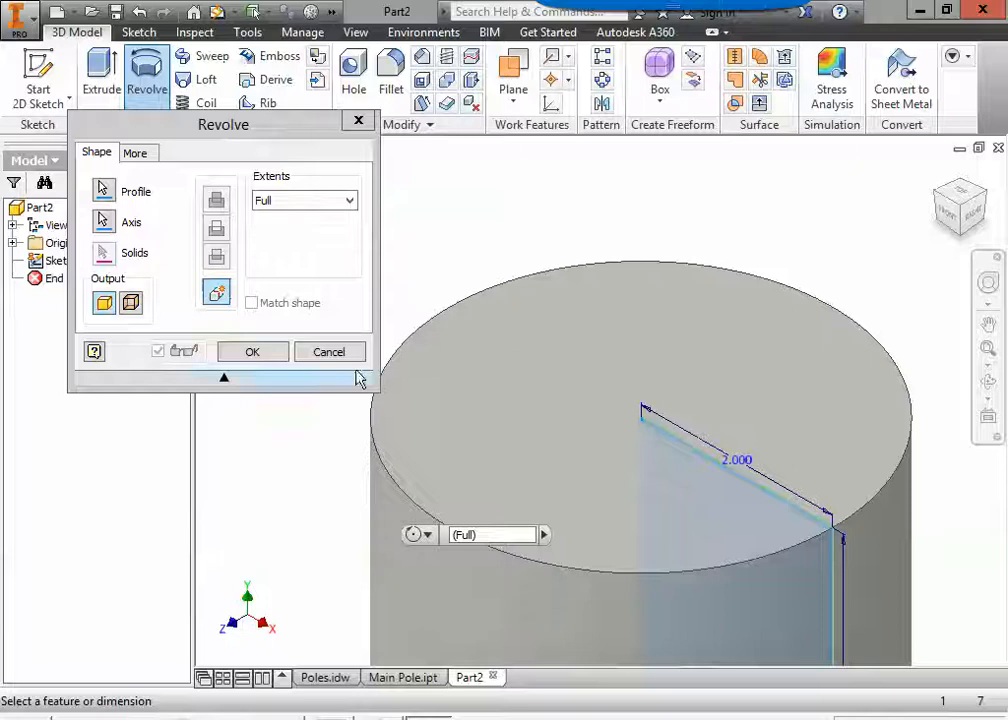
{"action": "left_click", "coordinate": [280, 355]}
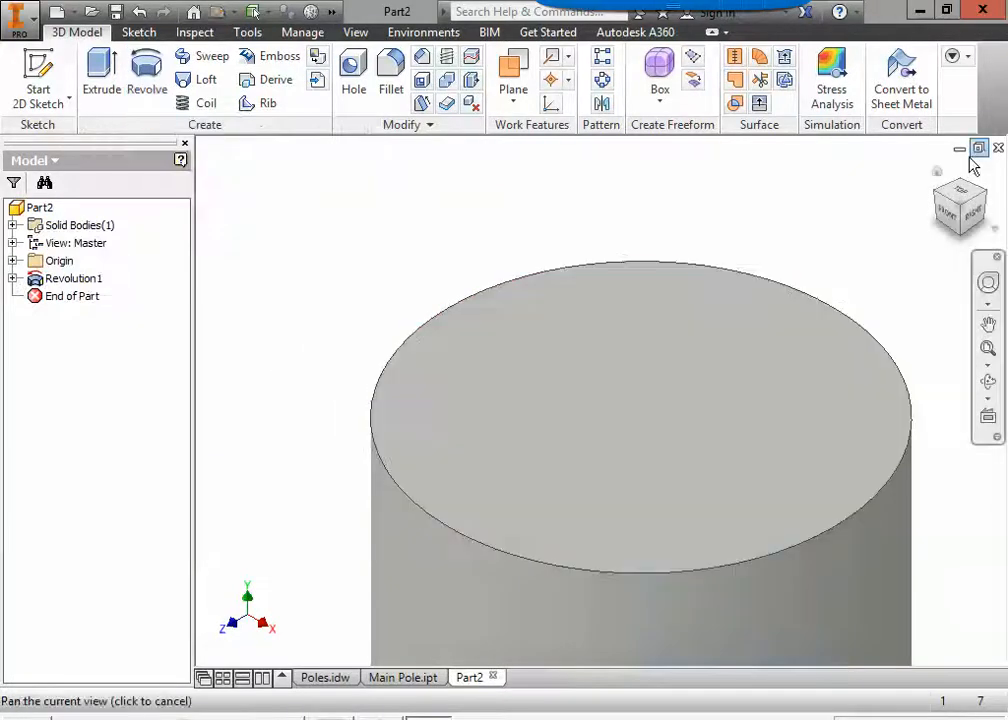
{"action": "left_click", "coordinate": [937, 173]}
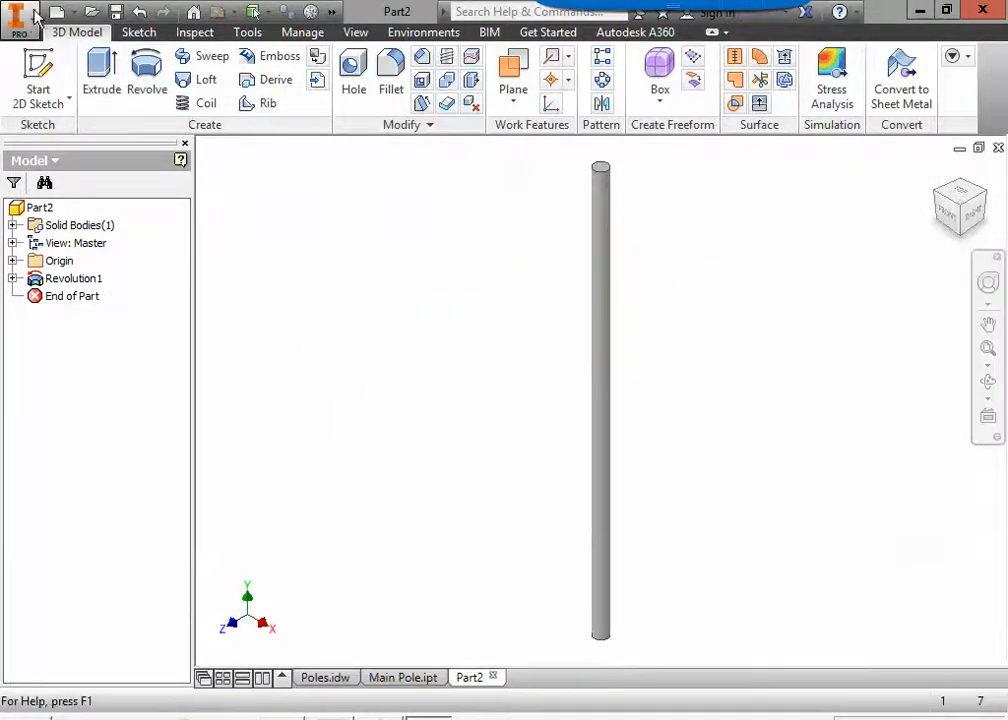
Step: Save the part as Long Pole in the 1PlayGround folder
{"action": "left_click", "coordinate": [34, 16]}
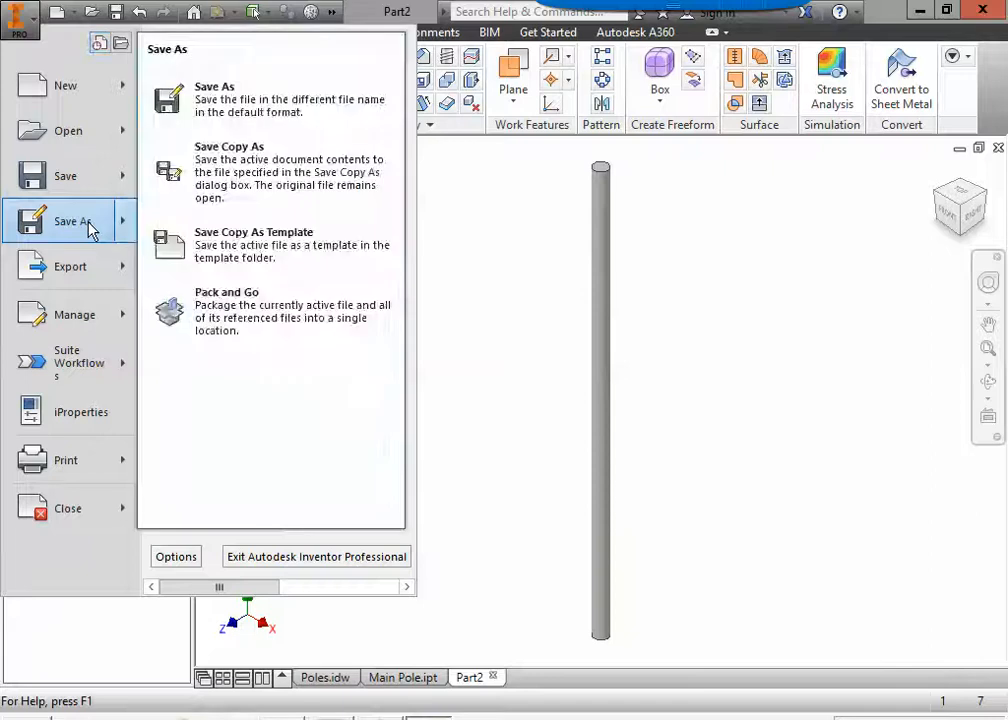
{"action": "left_click", "coordinate": [72, 220]}
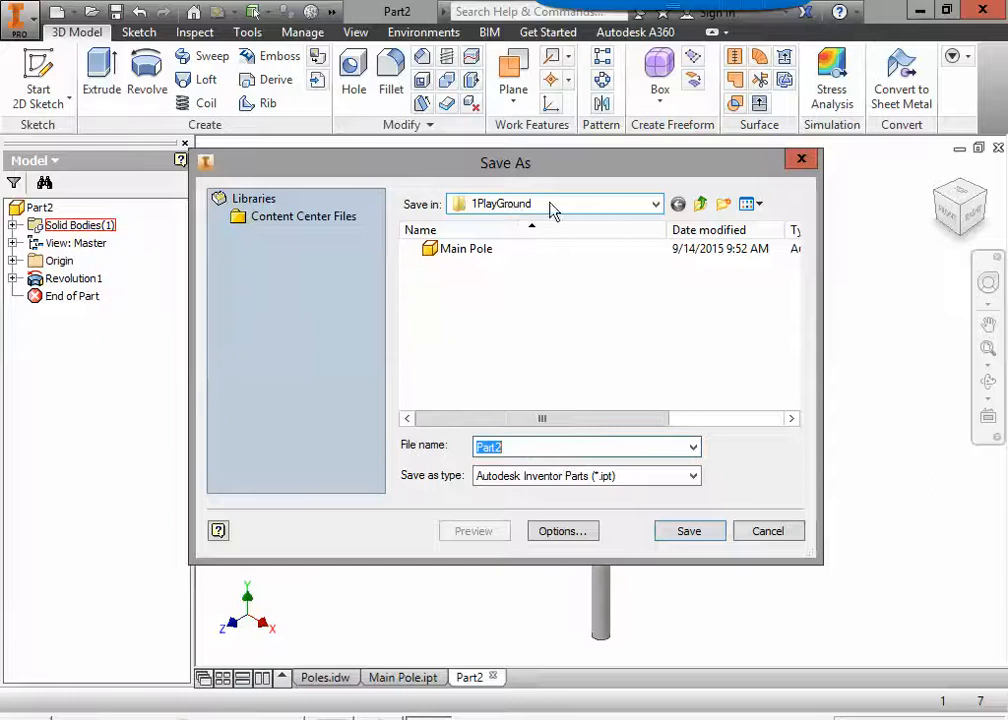
{"action": "left_click", "coordinate": [655, 204]}
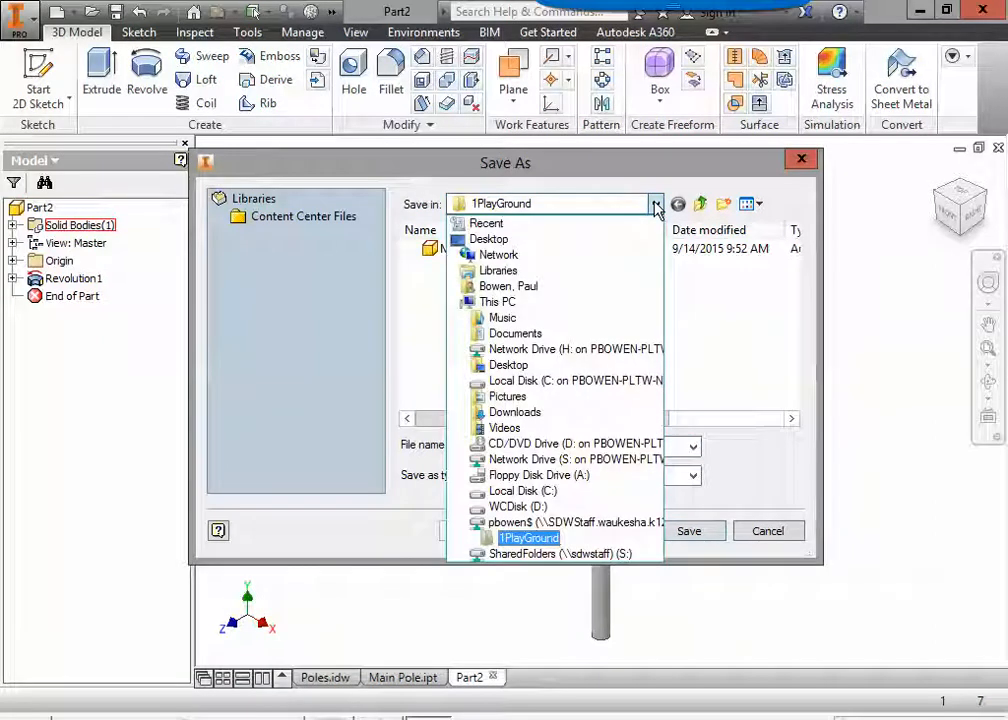
{"action": "left_click", "coordinate": [655, 204]}
{"action": "left_click", "coordinate": [530, 447]}
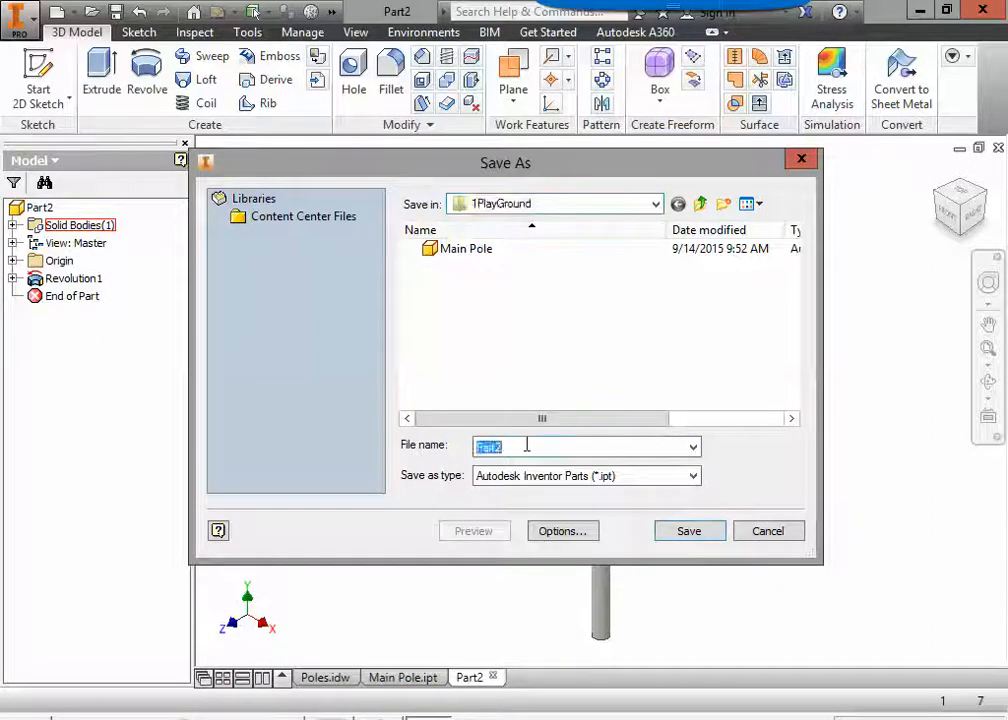
{"action": "left_click", "coordinate": [543, 447]}
{"action": "left_click_drag", "start_coordinate": [545, 448], "coordinate": [426, 447]}
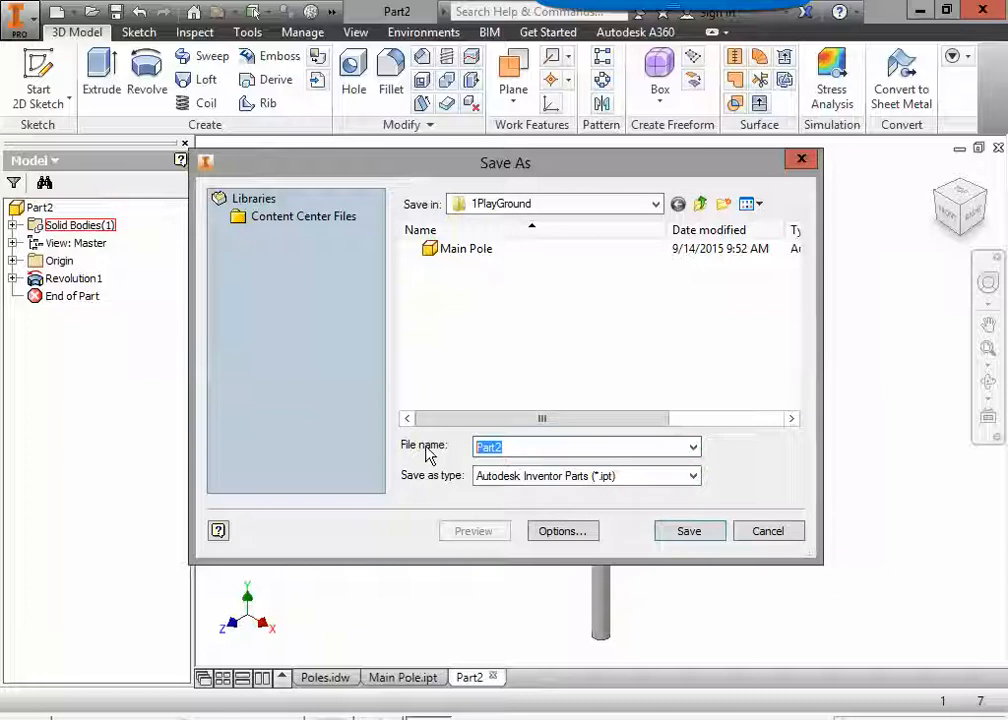
{"action": "type", "text": "Long Pole"}
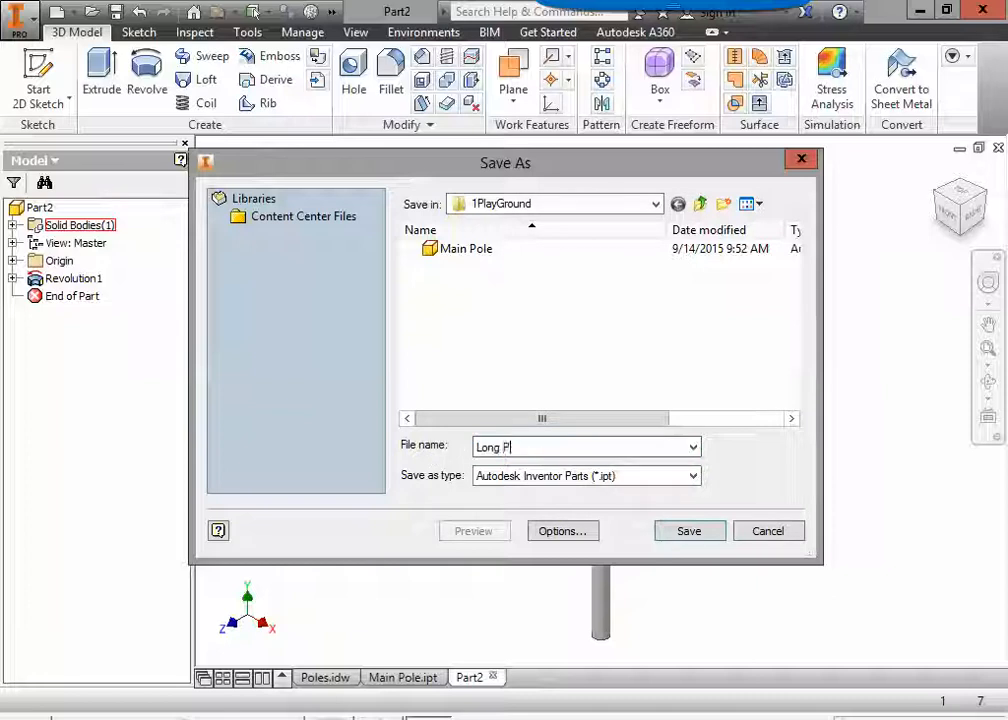
{"action": "left_click", "coordinate": [690, 531]}
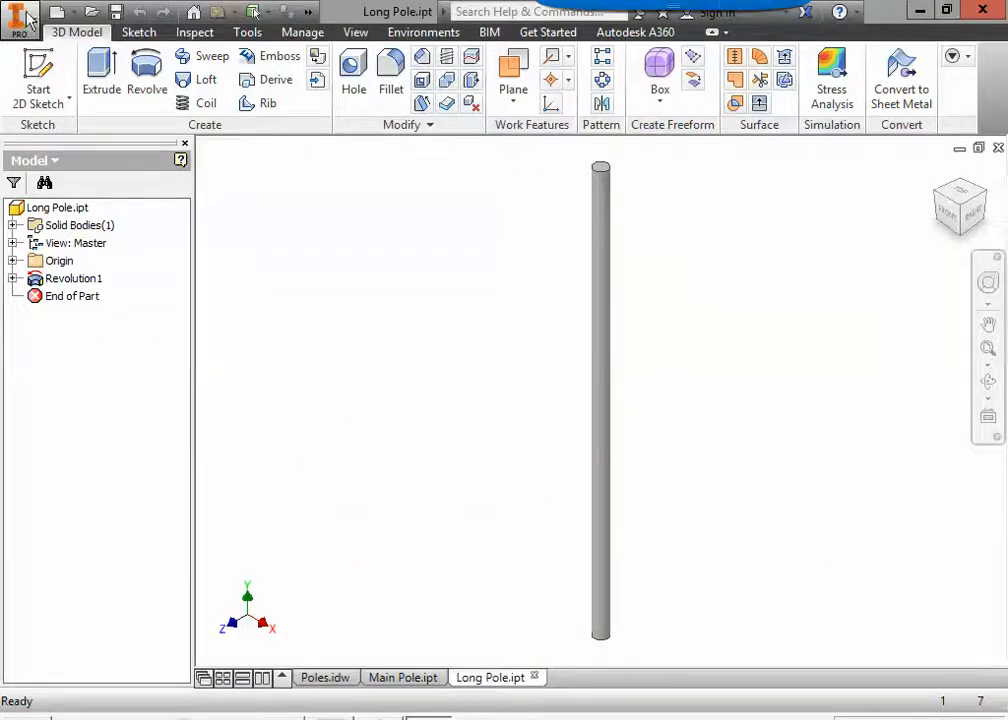
Step: Check the Short Pole's dimensions in the Poles.idw drawing and create a new part from the Standard.ipt template
{"action": "left_click", "coordinate": [335, 677]}
{"action": "scroll", "coordinate": [722, 402], "scroll_direction": "up", "scroll_amount": 5}
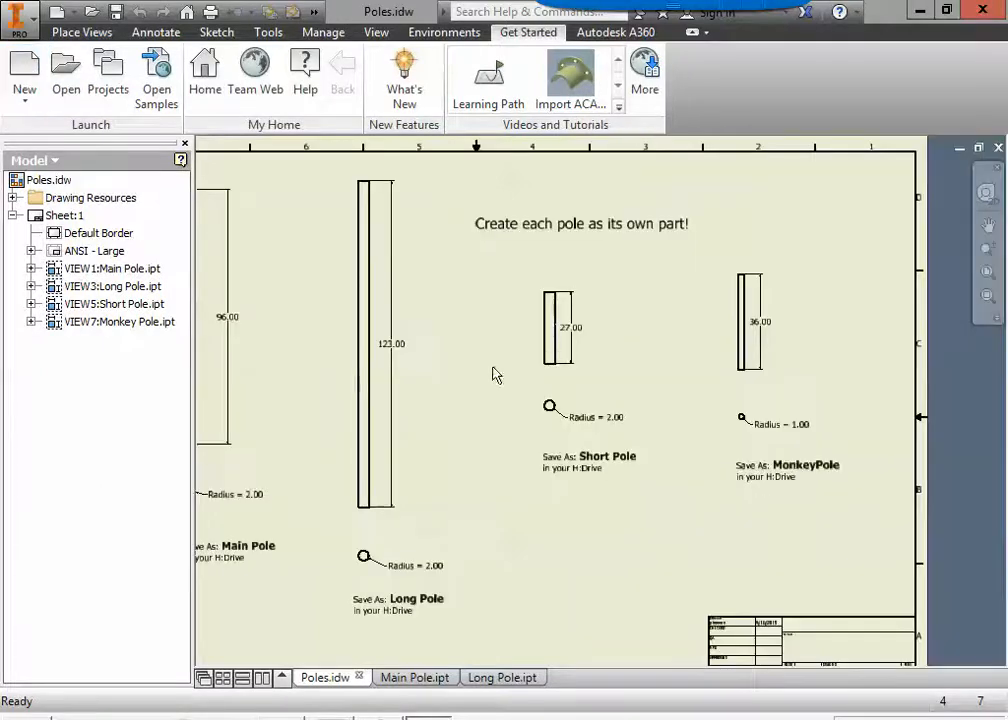
{"action": "left_click", "coordinate": [24, 72]}
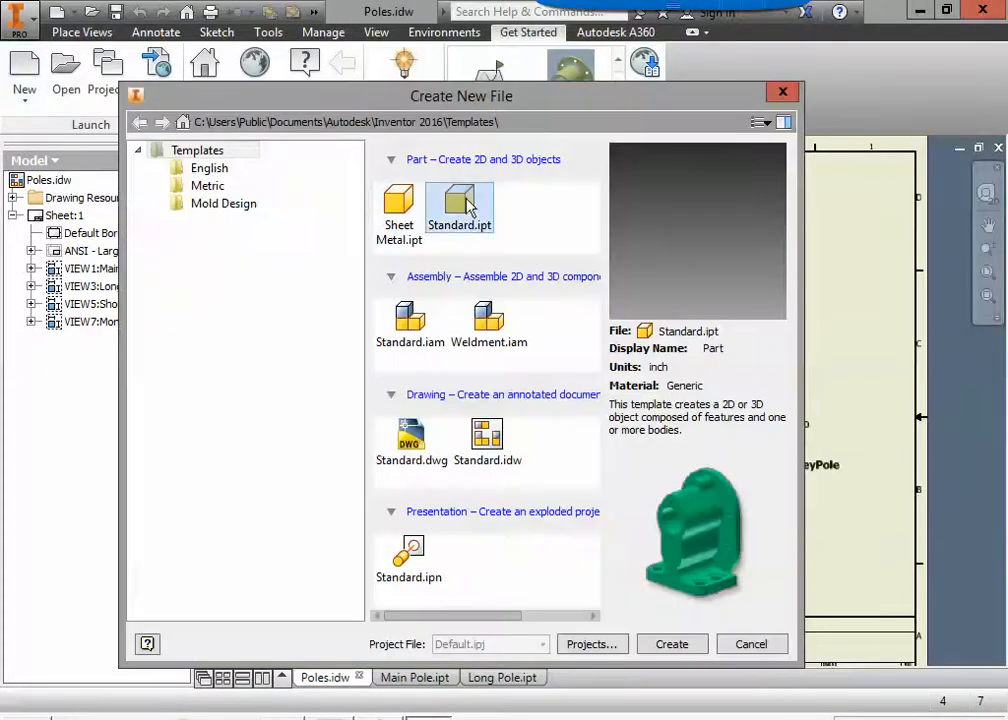
{"action": "double_click", "coordinate": [465, 206]}
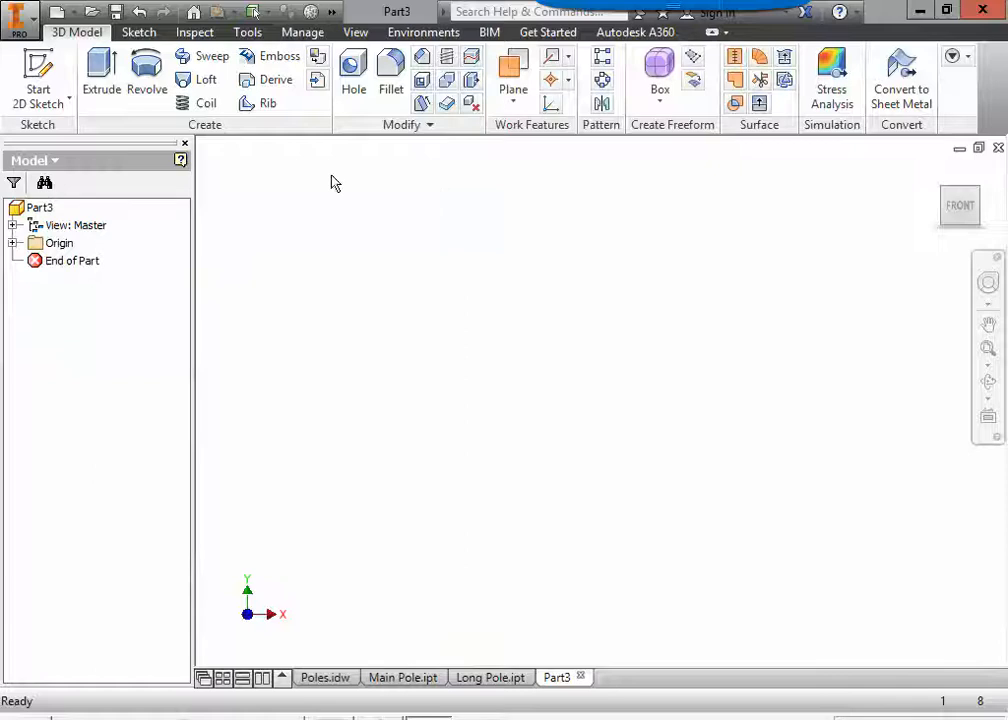
Step: Sketch a rectangle 2 in wide and 27 in high on the XY plane from the origin, and finish the sketch
{"action": "left_click", "coordinate": [32, 64]}
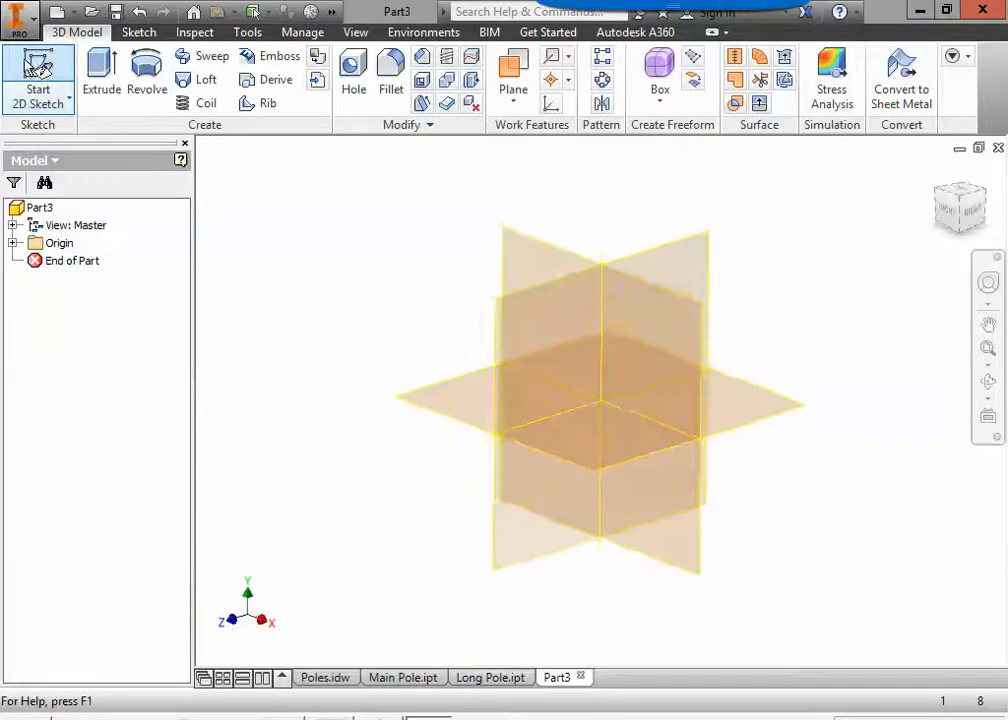
{"action": "left_click", "coordinate": [546, 248]}
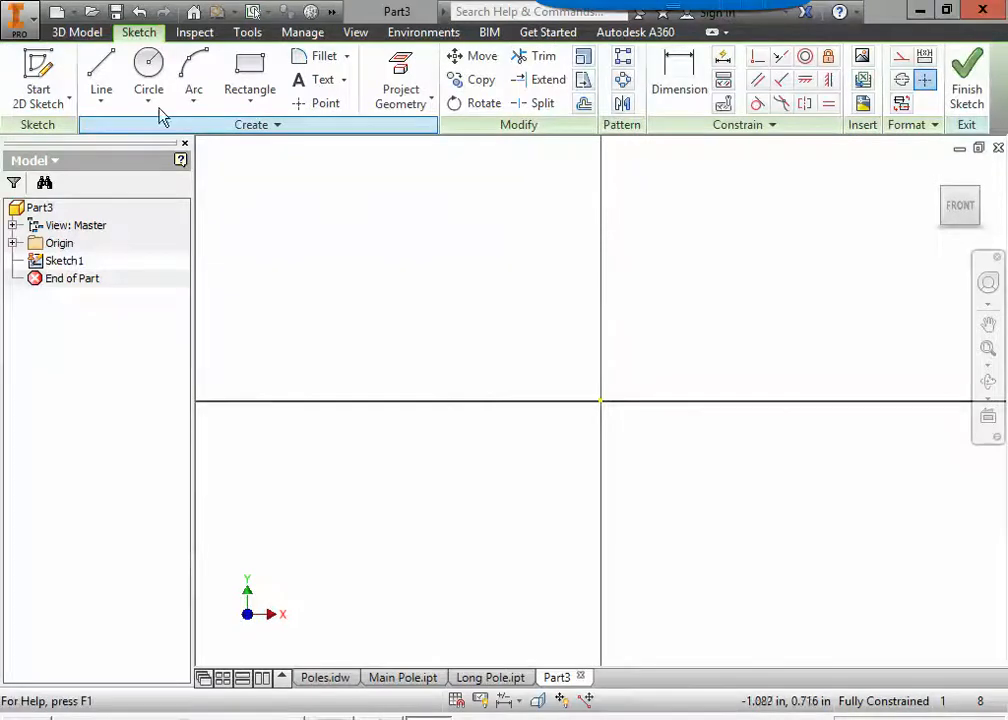
{"action": "left_click", "coordinate": [256, 67]}
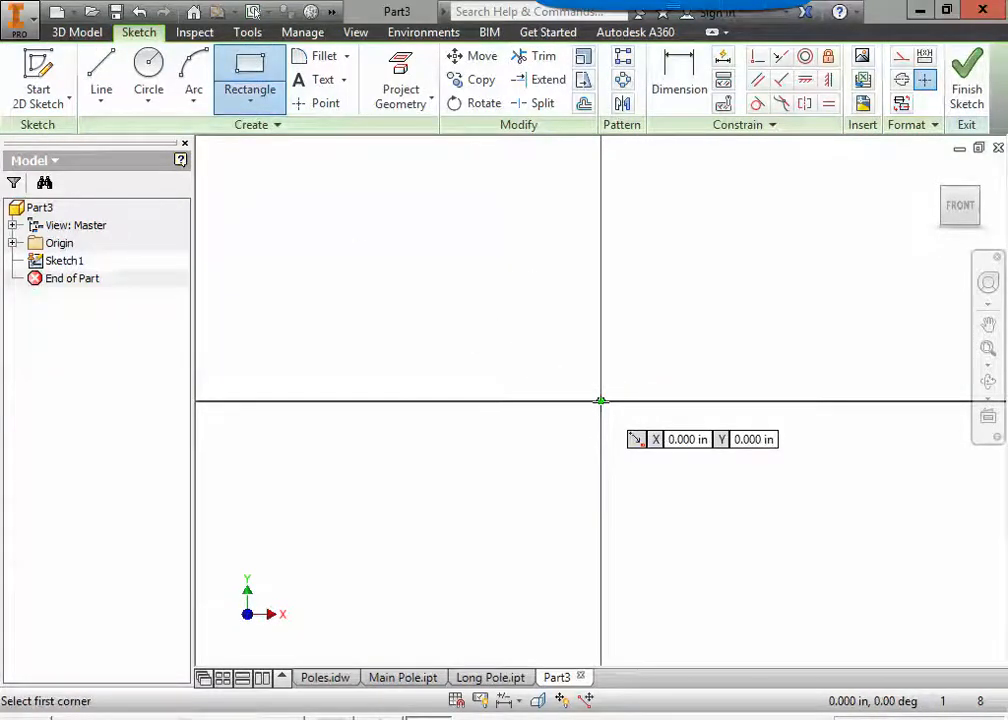
{"action": "left_click", "coordinate": [600, 401]}
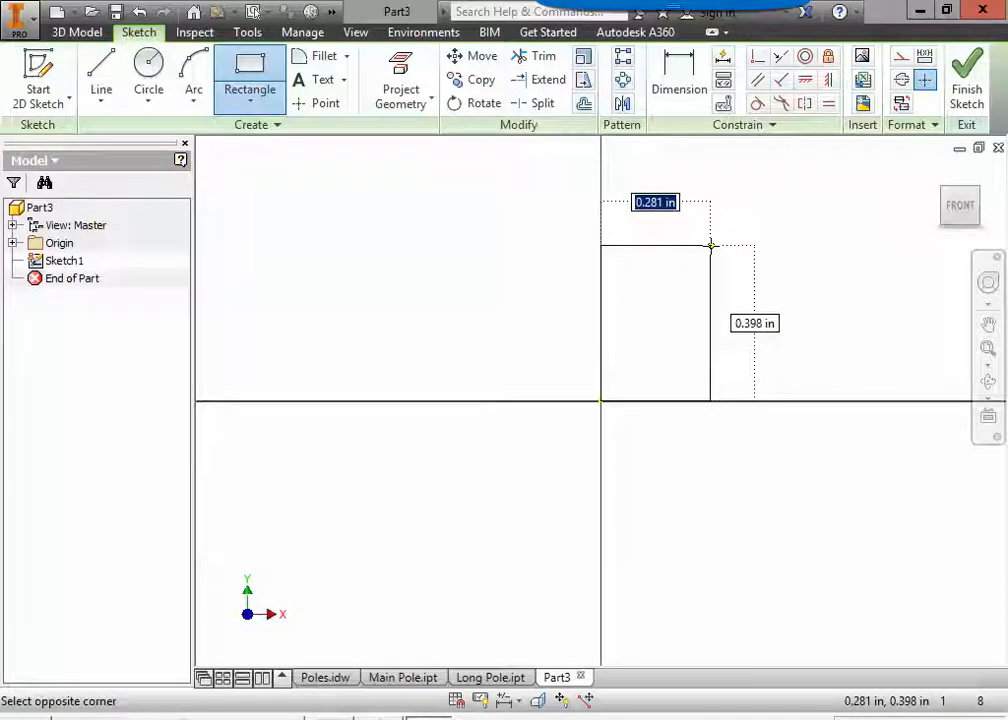
{"action": "type", "text": "2"}
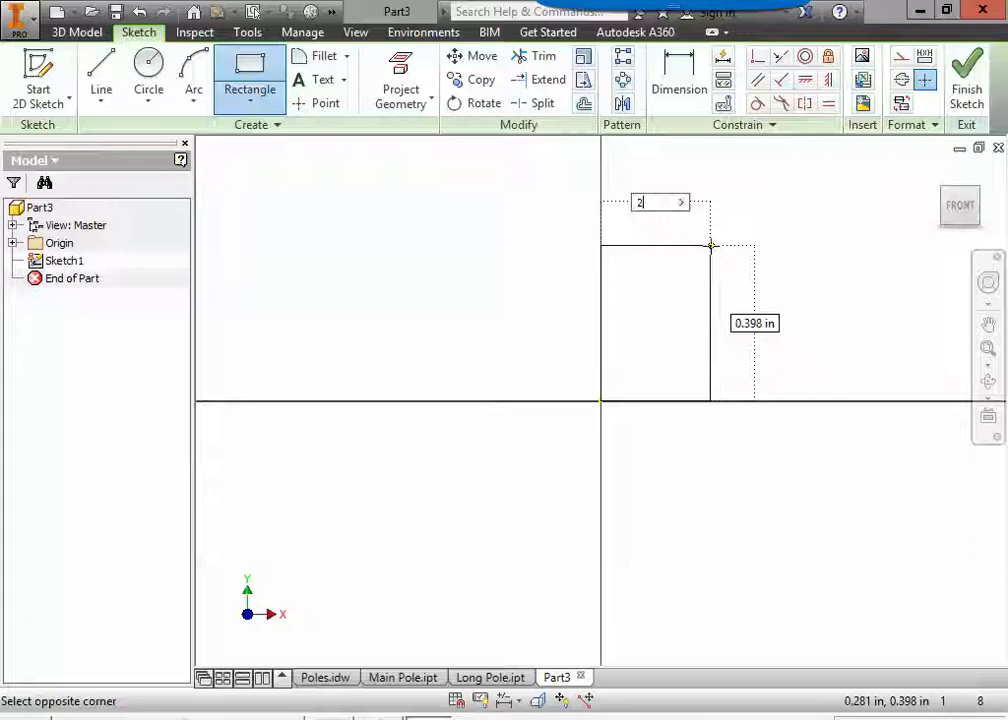
{"action": "key", "text": "Tab"}
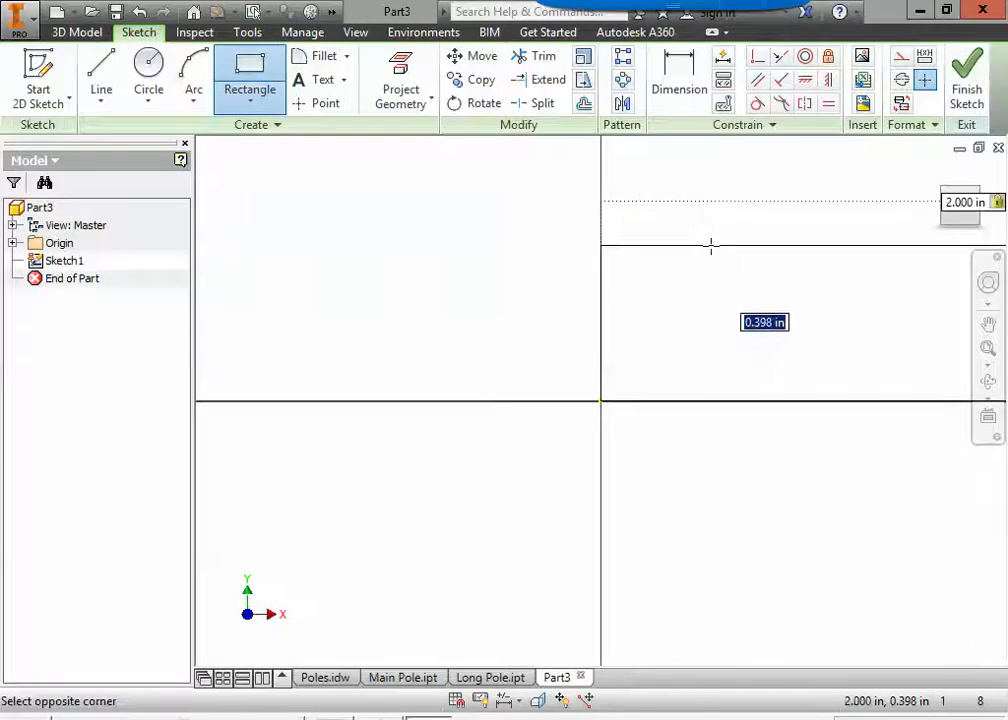
{"action": "type", "text": "27"}
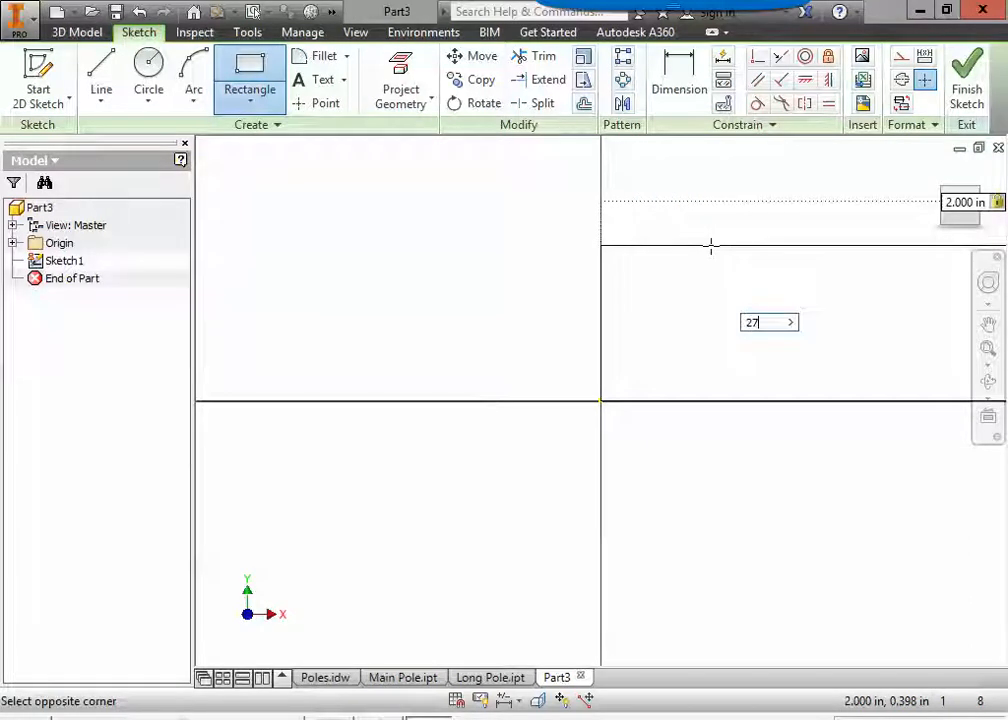
{"action": "key", "text": "Tab"}
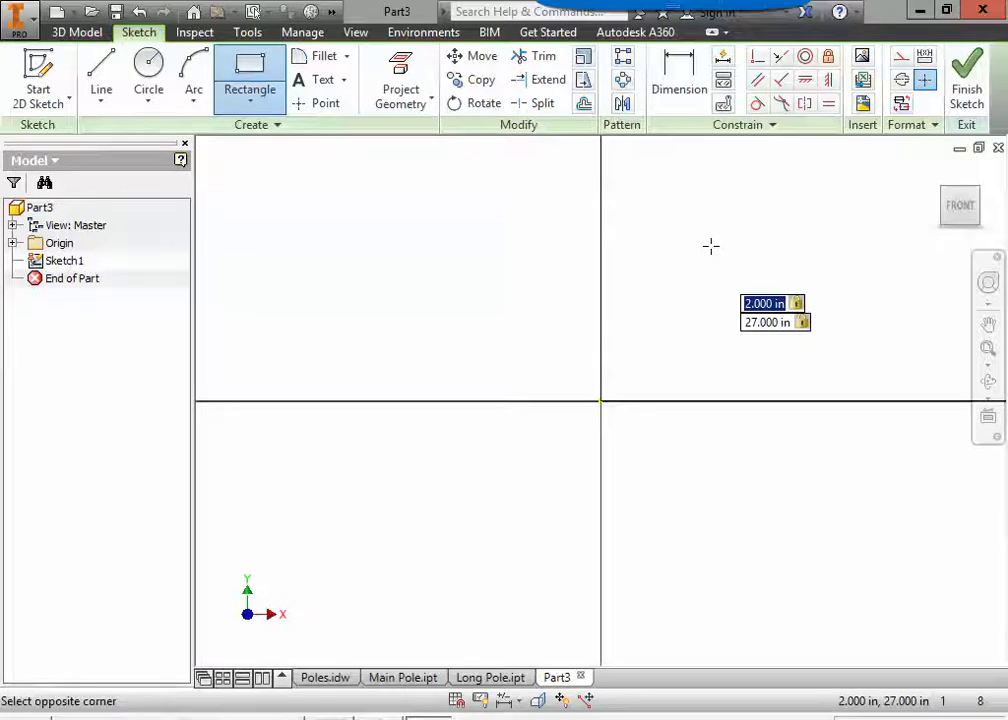
{"action": "key", "text": "Return"}
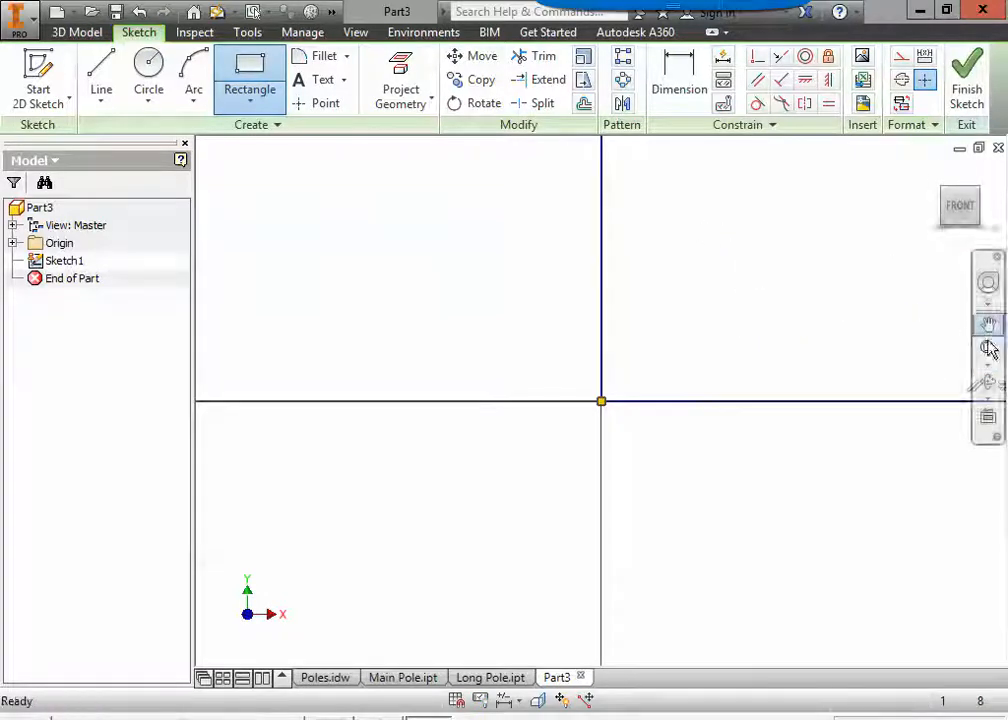
{"action": "left_click", "coordinate": [988, 349]}
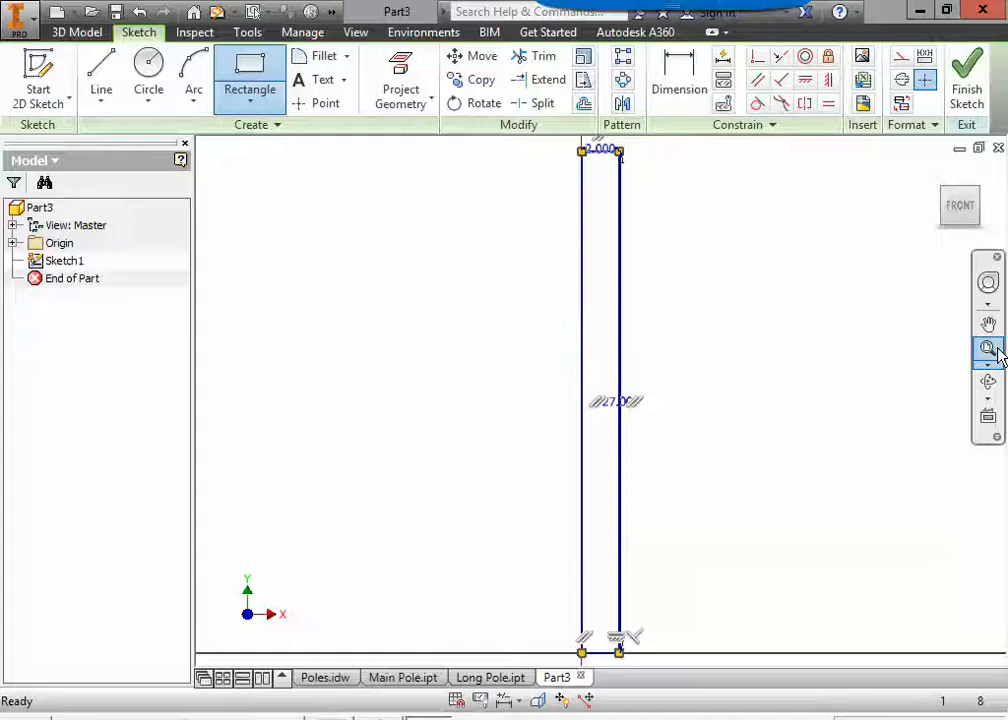
{"action": "key", "text": "Escape"}
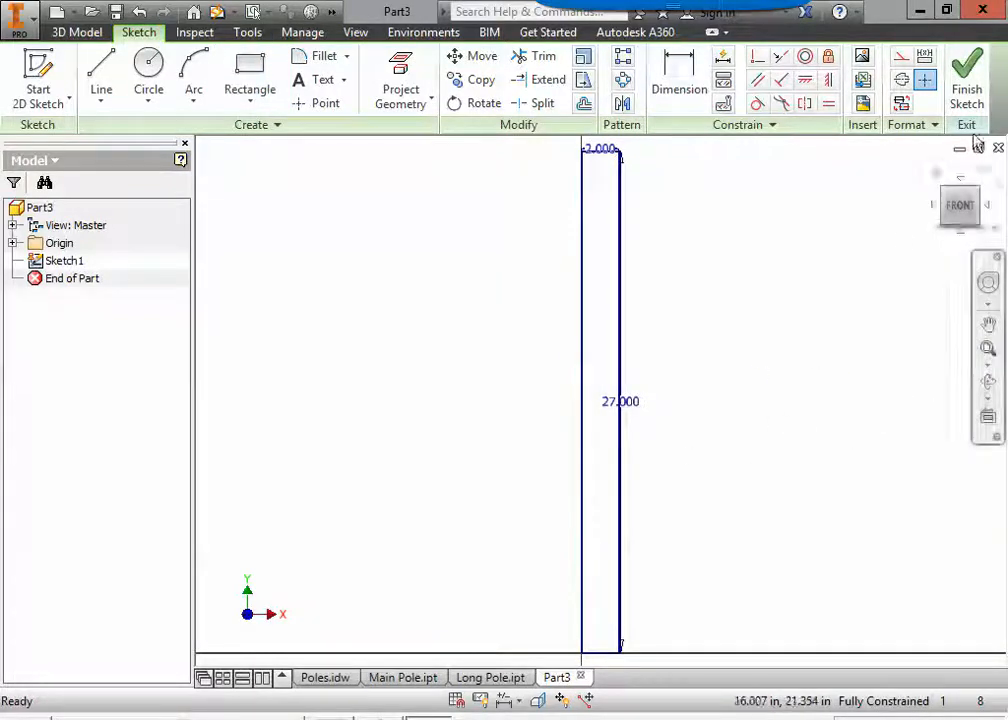
{"action": "left_click", "coordinate": [982, 76]}
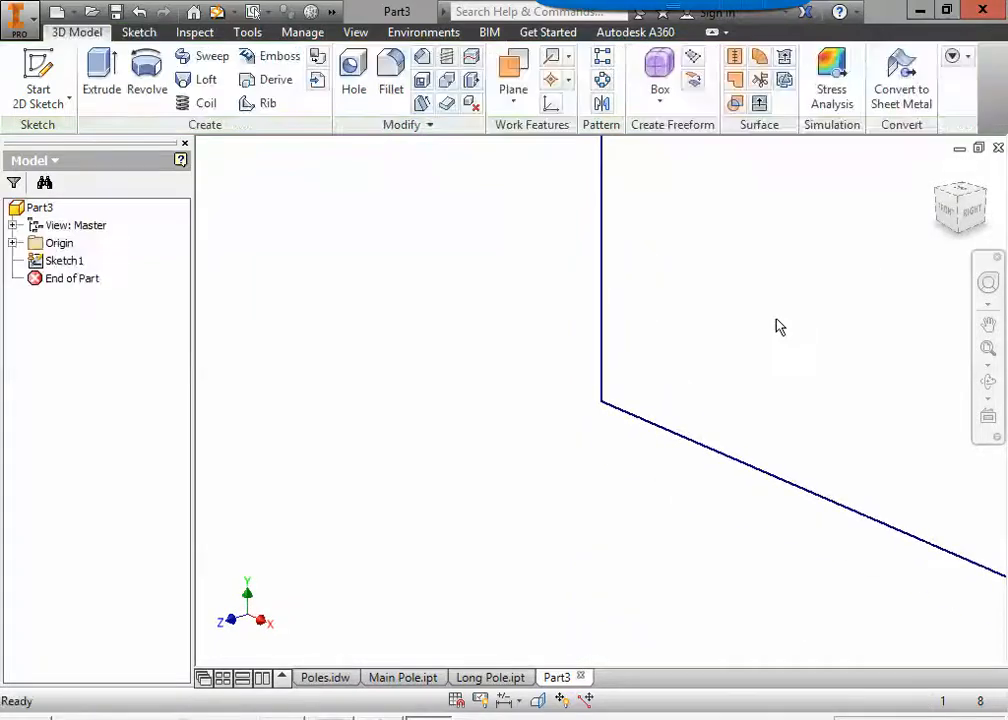
Step: Revolve the 2 by 27 in rectangle fully around its long edge at the origin into a solid pole
{"action": "left_click", "coordinate": [936, 173]}
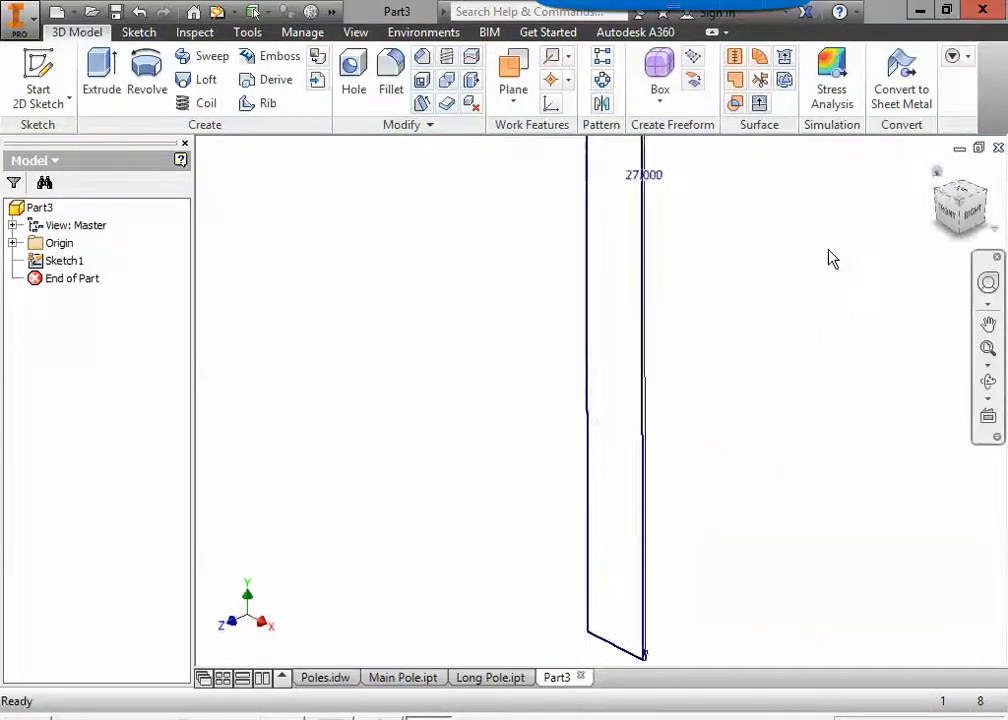
{"action": "left_click", "coordinate": [145, 85]}
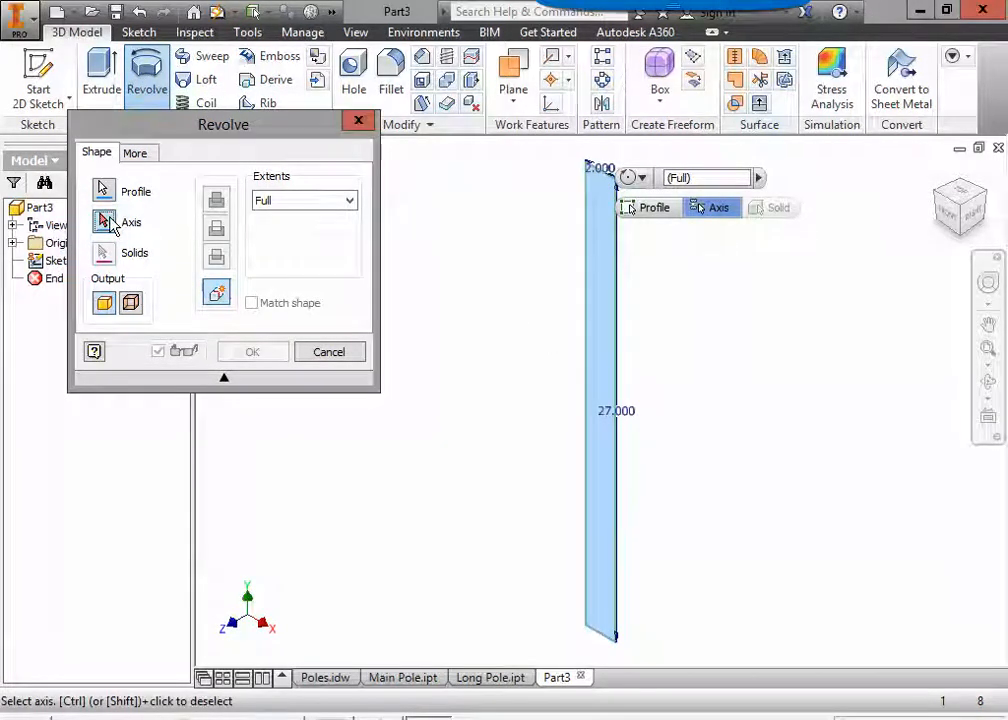
{"action": "left_click", "coordinate": [588, 333]}
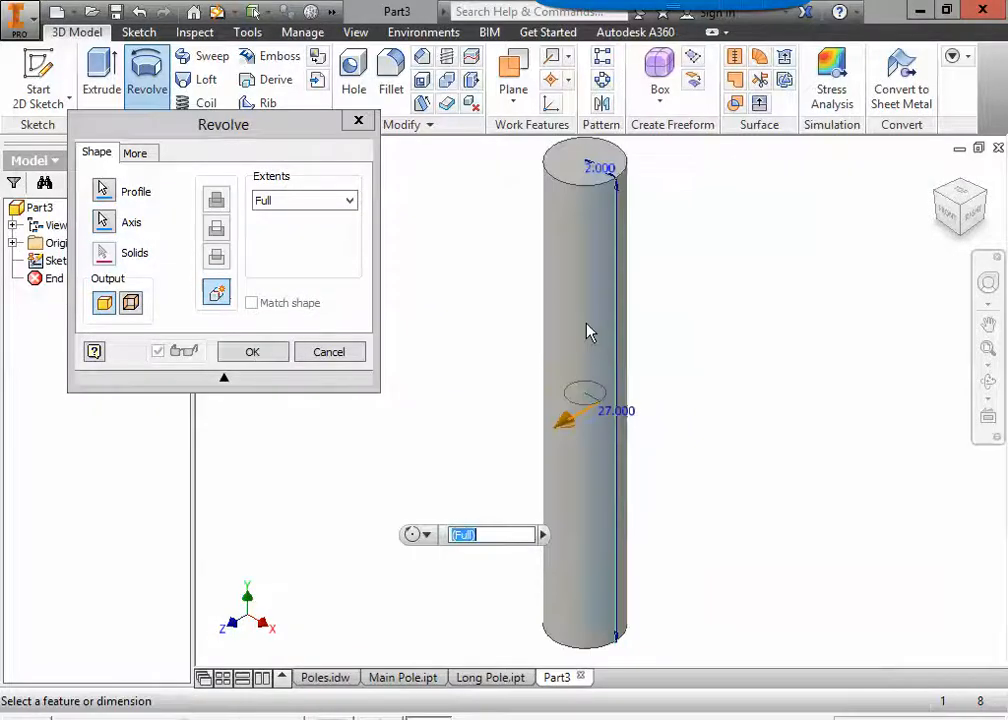
{"action": "scroll", "coordinate": [597, 164], "scroll_direction": "down", "scroll_amount": 3}
{"action": "scroll", "coordinate": [596, 370], "scroll_direction": "up", "scroll_amount": 5}
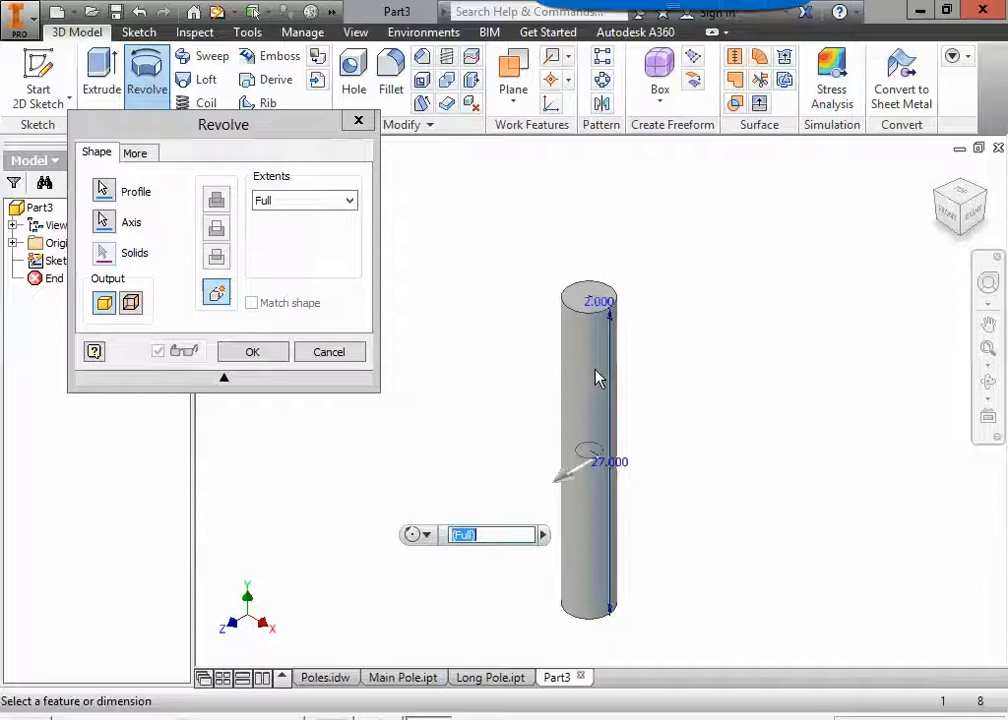
{"action": "scroll", "coordinate": [595, 378], "scroll_direction": "down", "scroll_amount": 5}
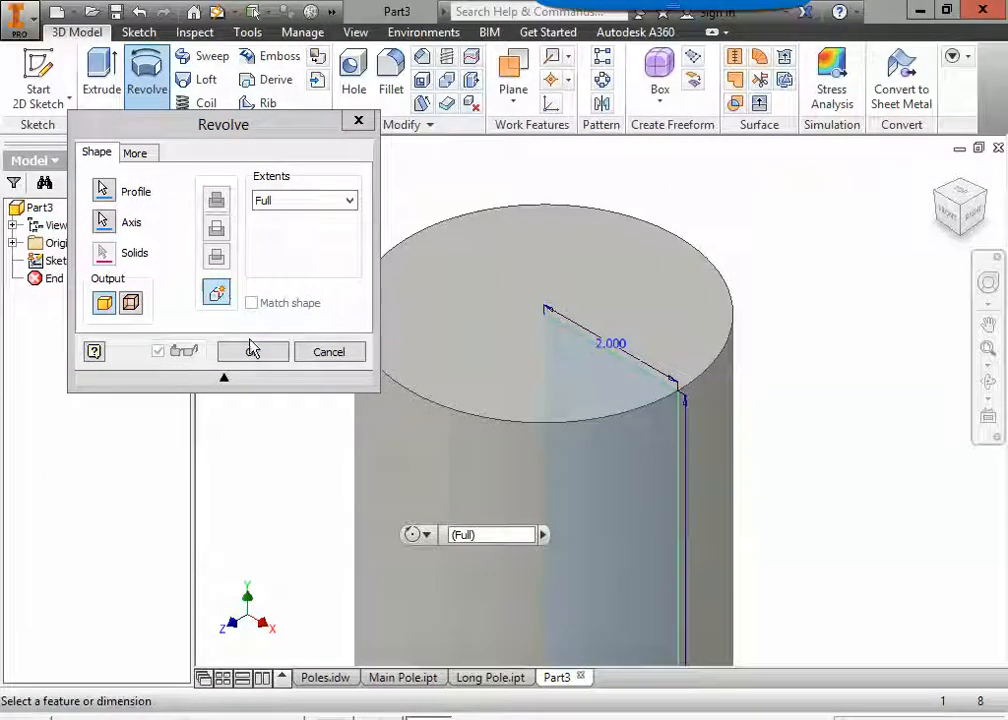
{"action": "left_click", "coordinate": [253, 354]}
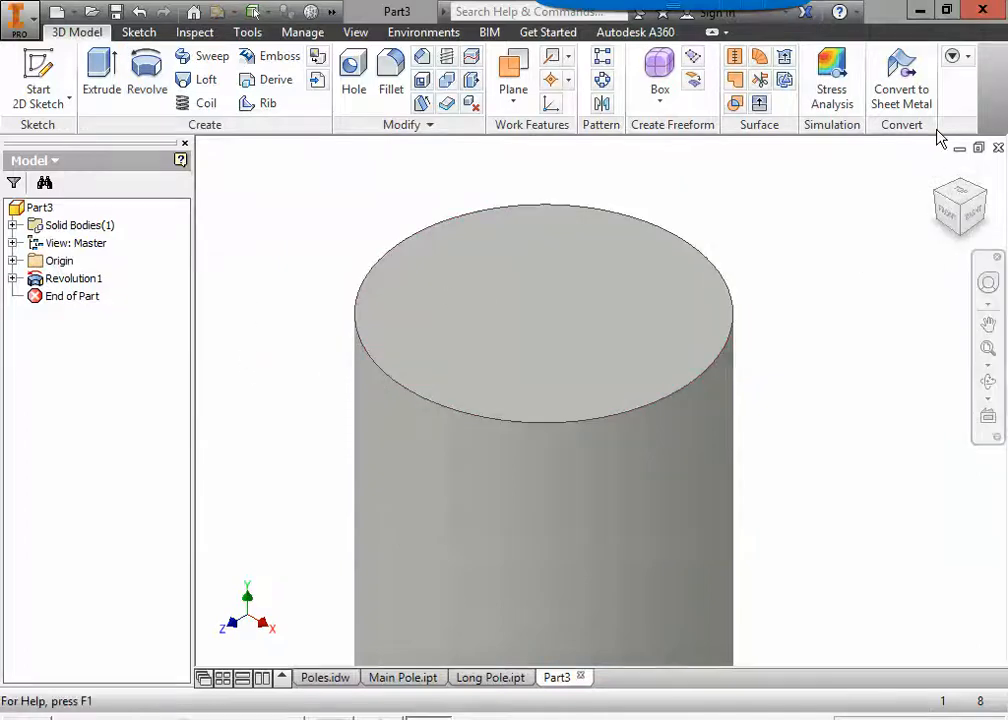
{"action": "left_click", "coordinate": [938, 174]}
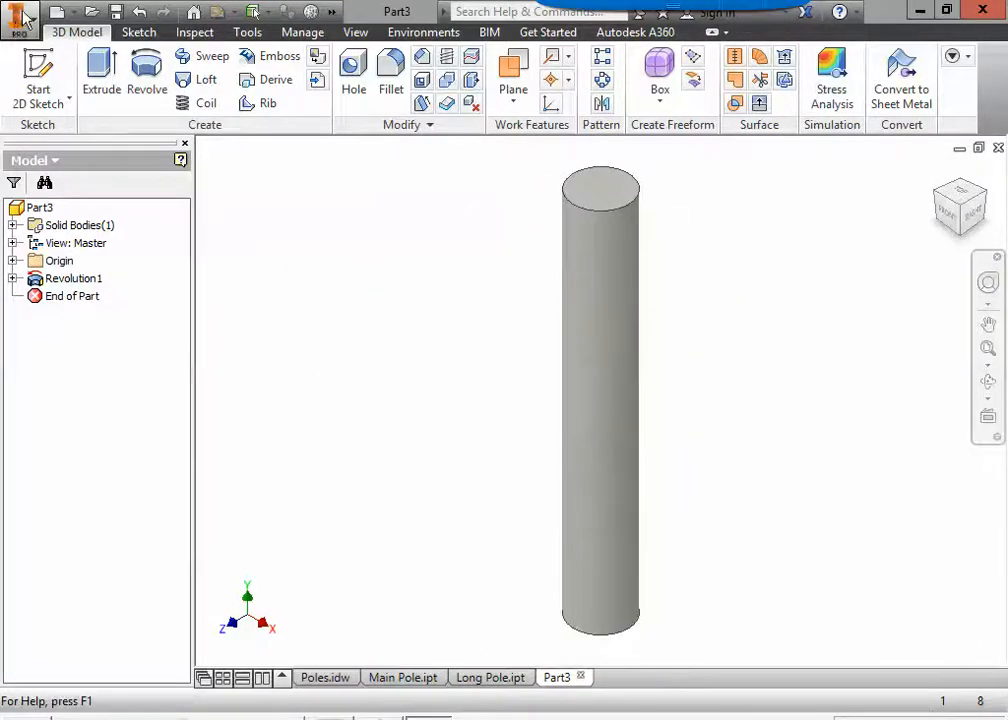
Step: Save the part as Short Pole in the 1PlayGround folder
{"action": "left_click", "coordinate": [22, 16]}
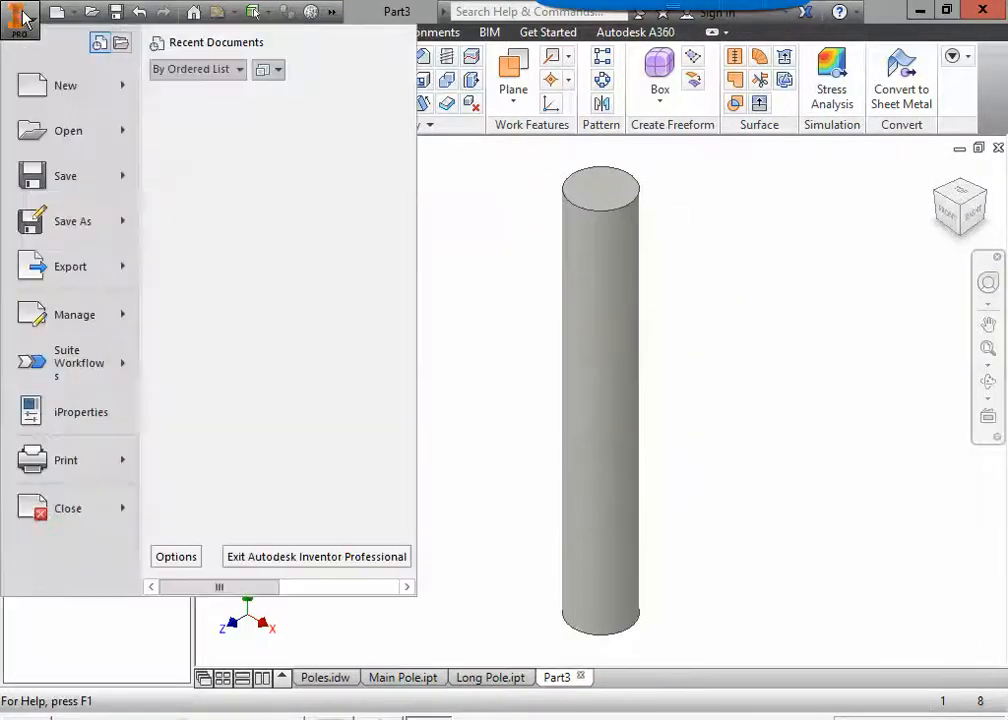
{"action": "left_click", "coordinate": [74, 224]}
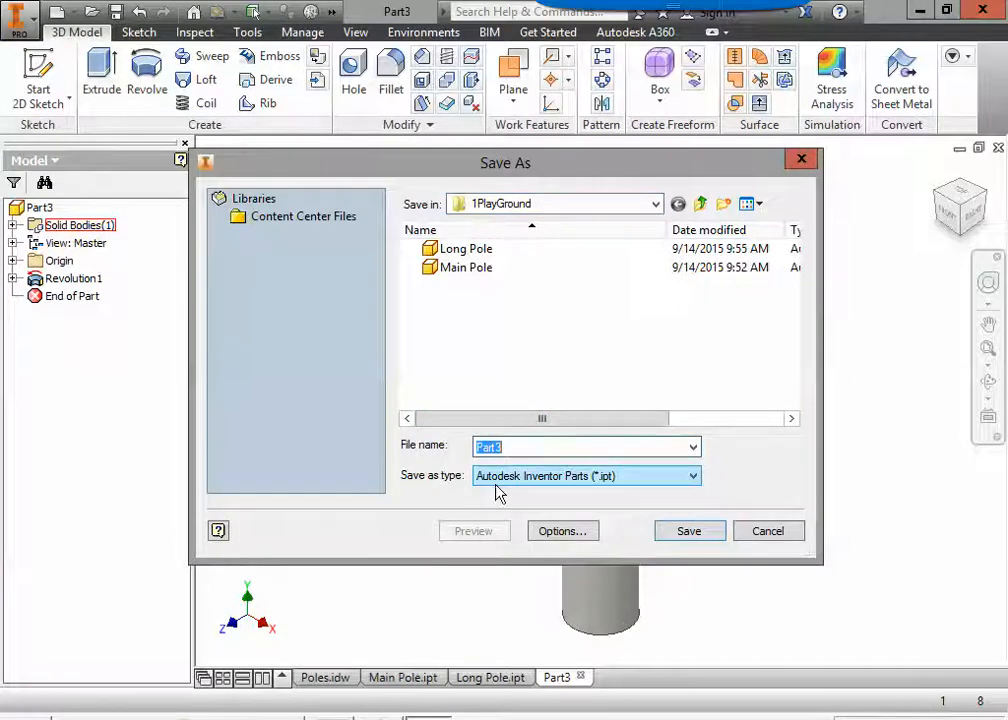
{"action": "left_click_drag", "start_coordinate": [519, 447], "coordinate": [463, 444]}
{"action": "type", "text": "Short Pole"}
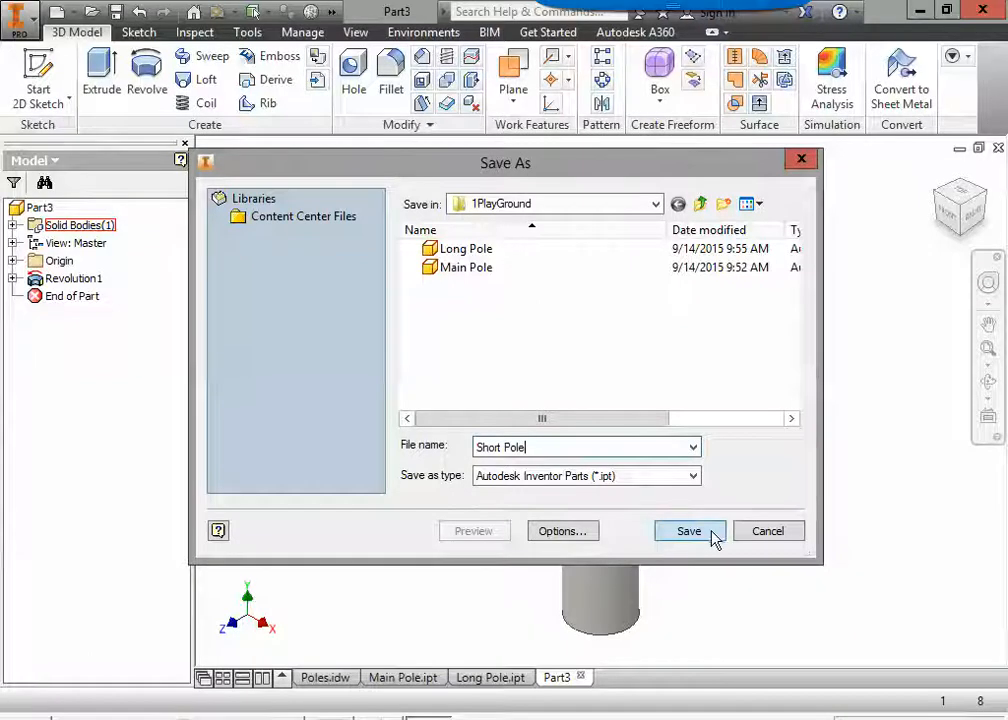
{"action": "left_click", "coordinate": [713, 533]}
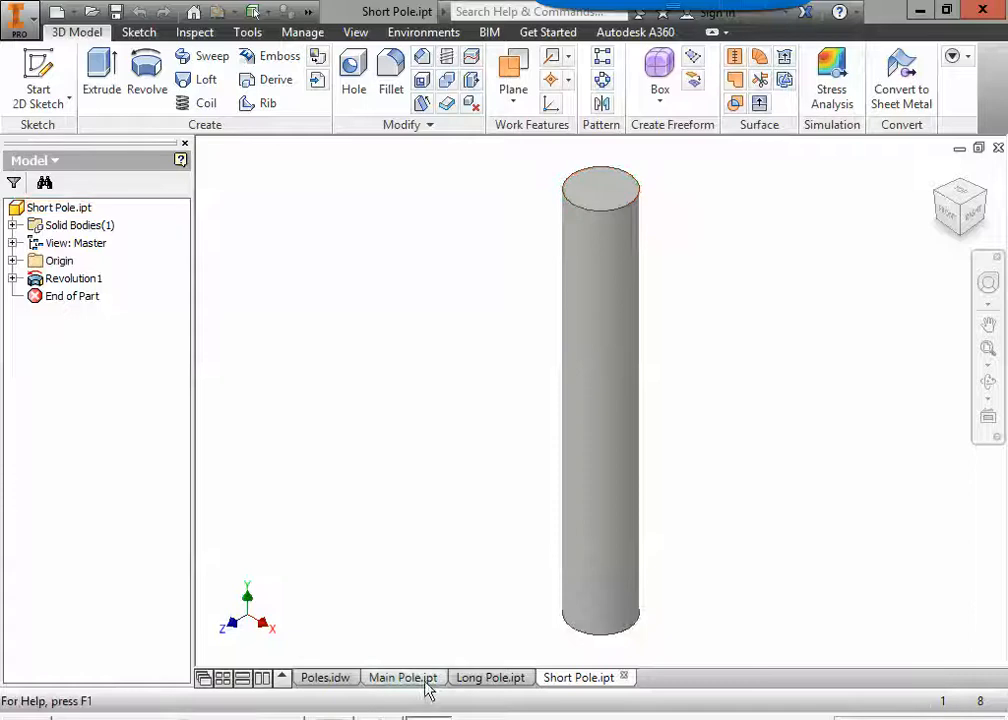
Step: Check the MonkeyPole's dimensions in the Poles.idw drawing and create a new part from the Standard.ipt template
{"action": "left_click", "coordinate": [325, 678]}
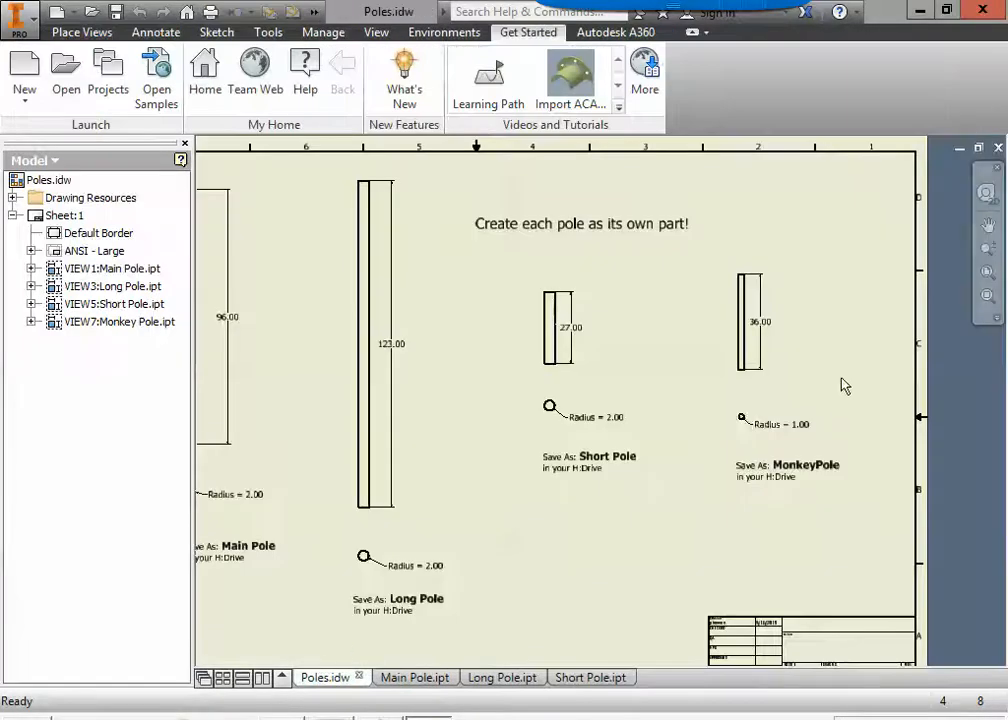
{"action": "scroll", "coordinate": [838, 407], "scroll_direction": "up", "scroll_amount": 3}
{"action": "mouse_move", "coordinate": [818, 444]}
{"action": "middle_mouse_down"}
{"action": "mouse_move", "coordinate": [794, 446]}
{"action": "mouse_move", "coordinate": [786, 468]}
{"action": "middle_mouse_up"}
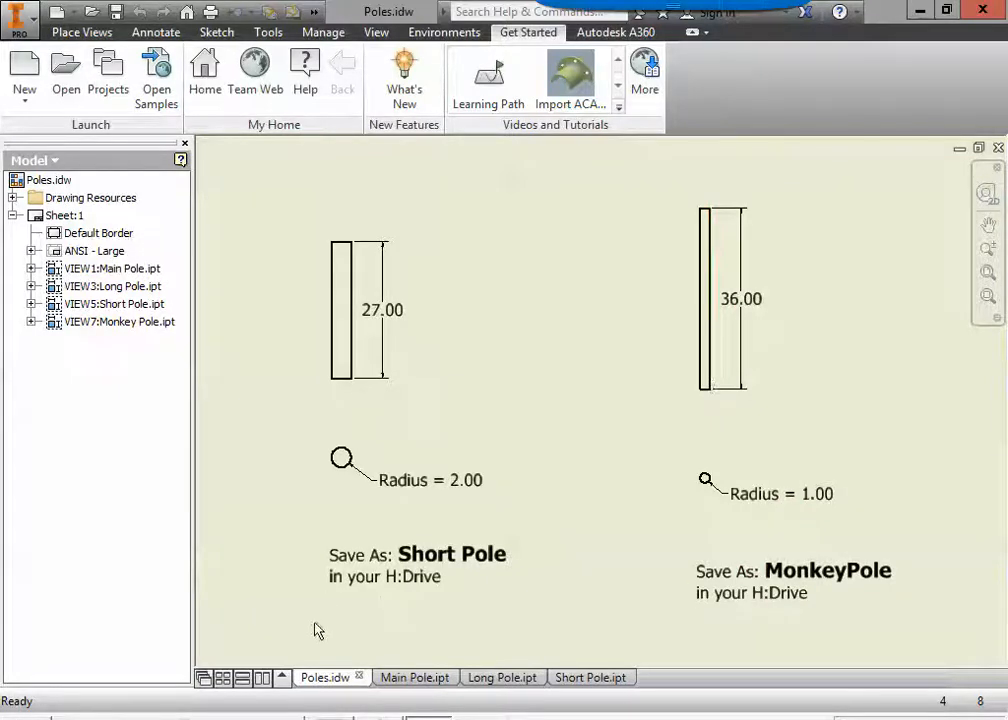
{"action": "left_click", "coordinate": [18, 16]}
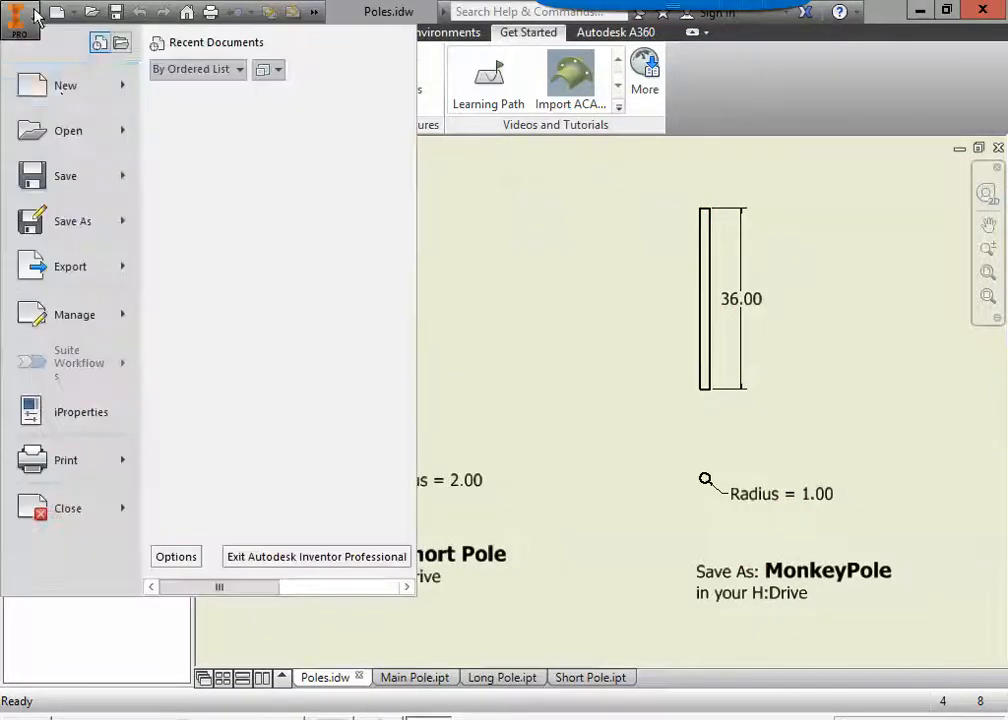
{"action": "left_click", "coordinate": [62, 94]}
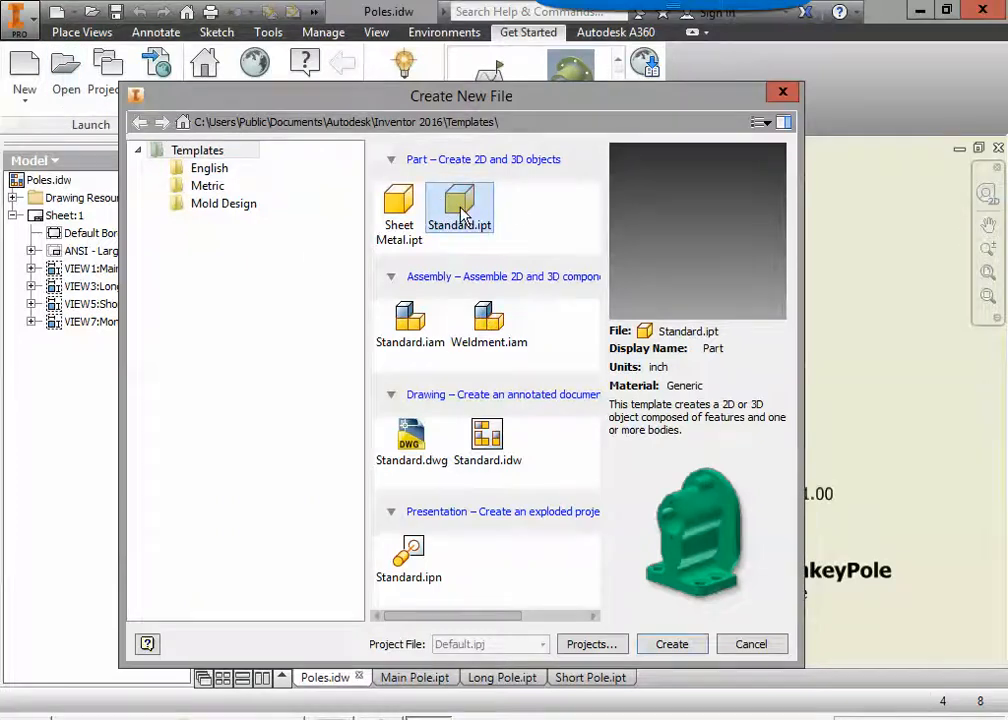
{"action": "double_click", "coordinate": [460, 206]}
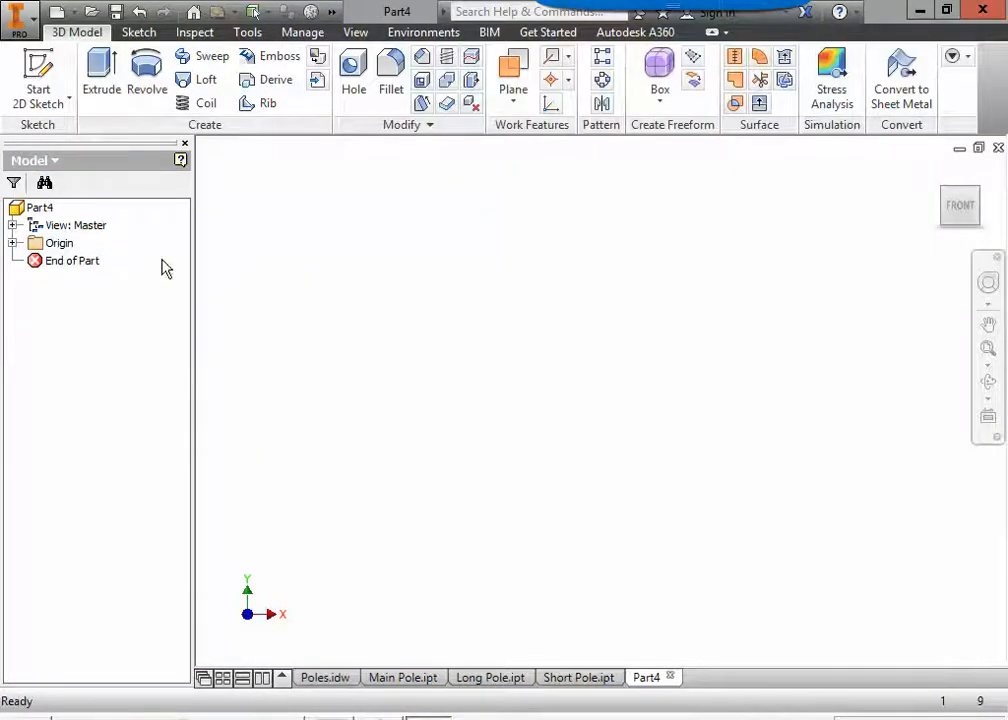
Step: Sketch a rectangle 1 in wide and 36 in high on the XY plane from the origin, and finish the sketch
{"action": "left_click", "coordinate": [45, 68]}
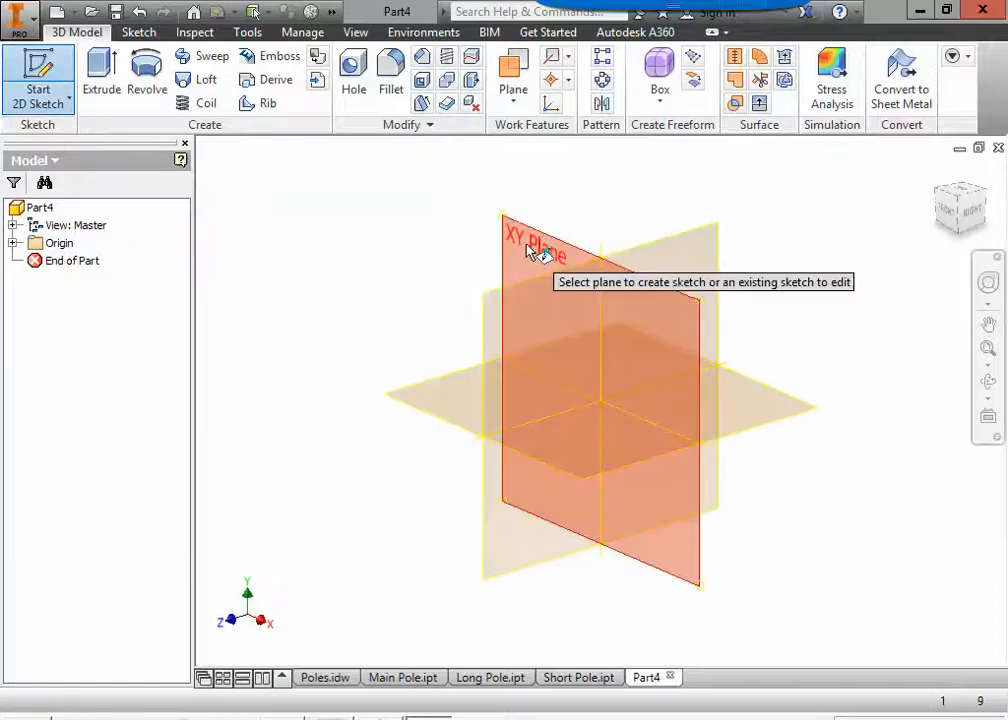
{"action": "left_click", "coordinate": [529, 246]}
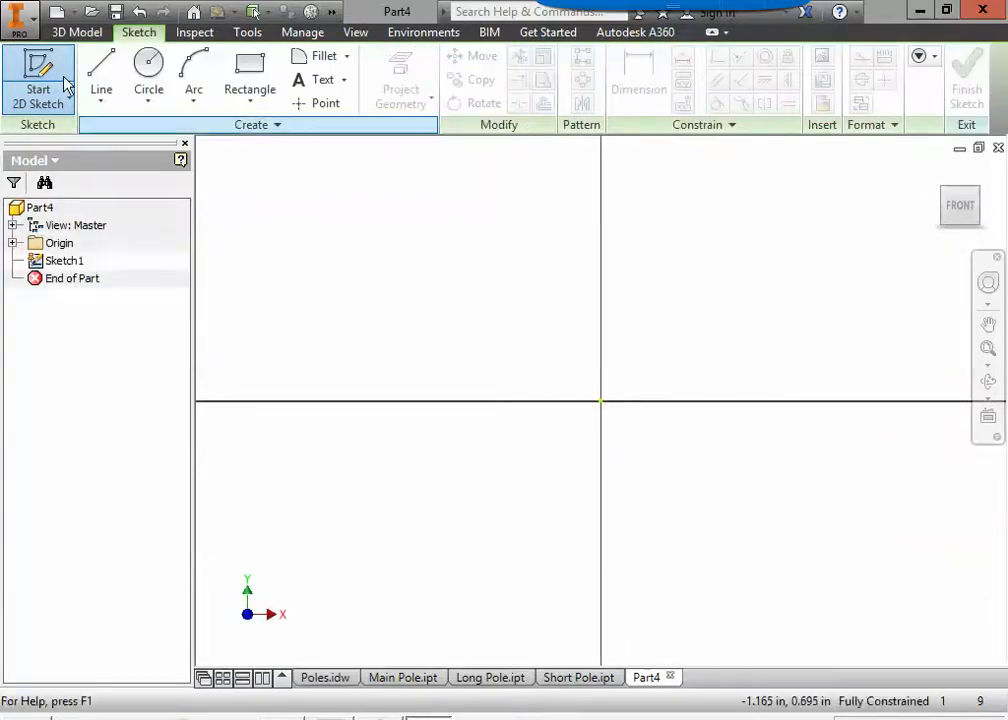
{"action": "left_click", "coordinate": [252, 72]}
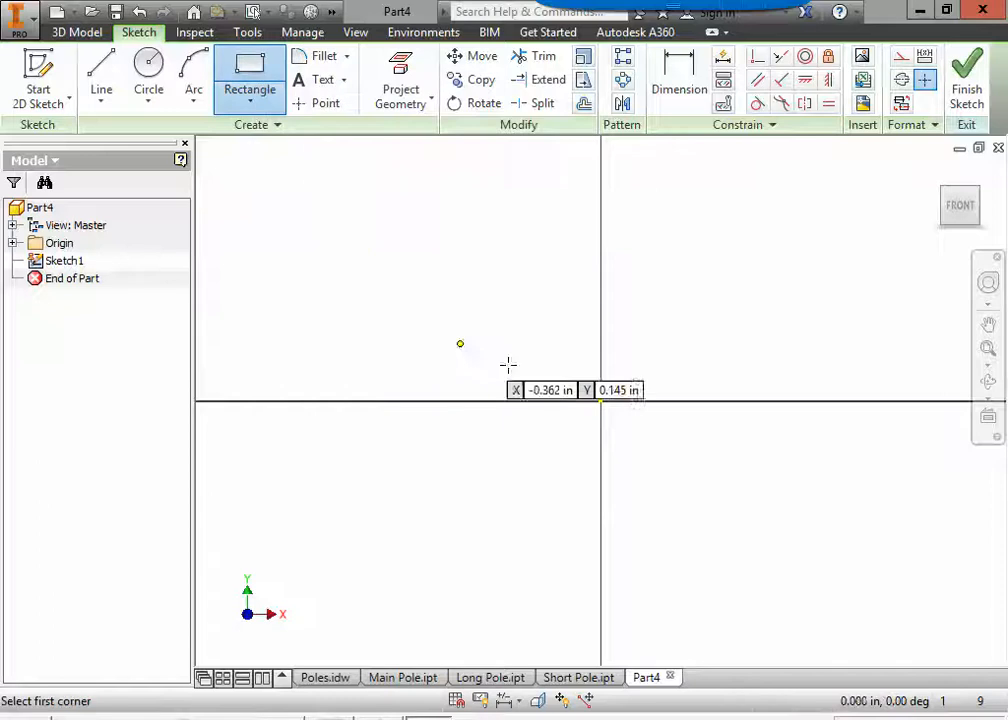
{"action": "left_click", "coordinate": [600, 402]}
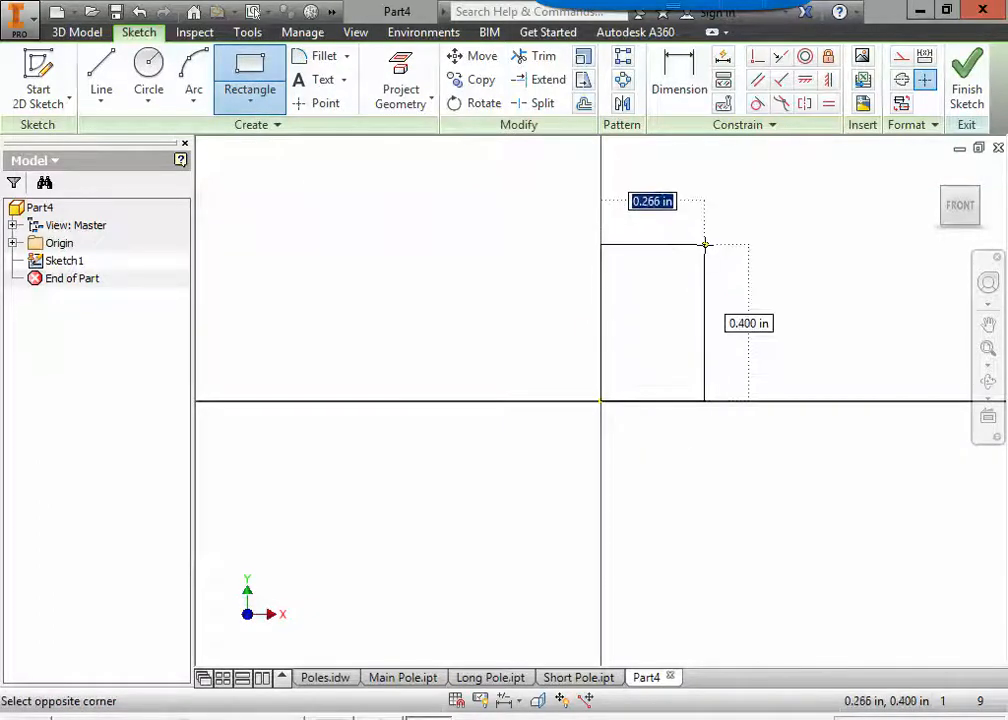
{"action": "type", "text": "1"}
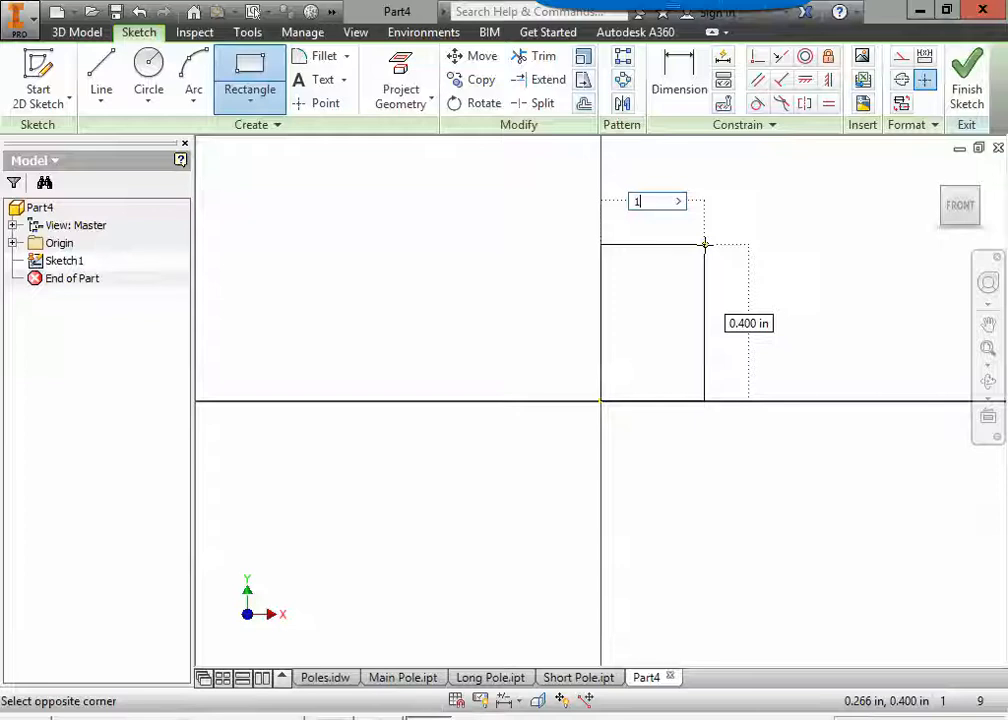
{"action": "key", "text": "Tab"}
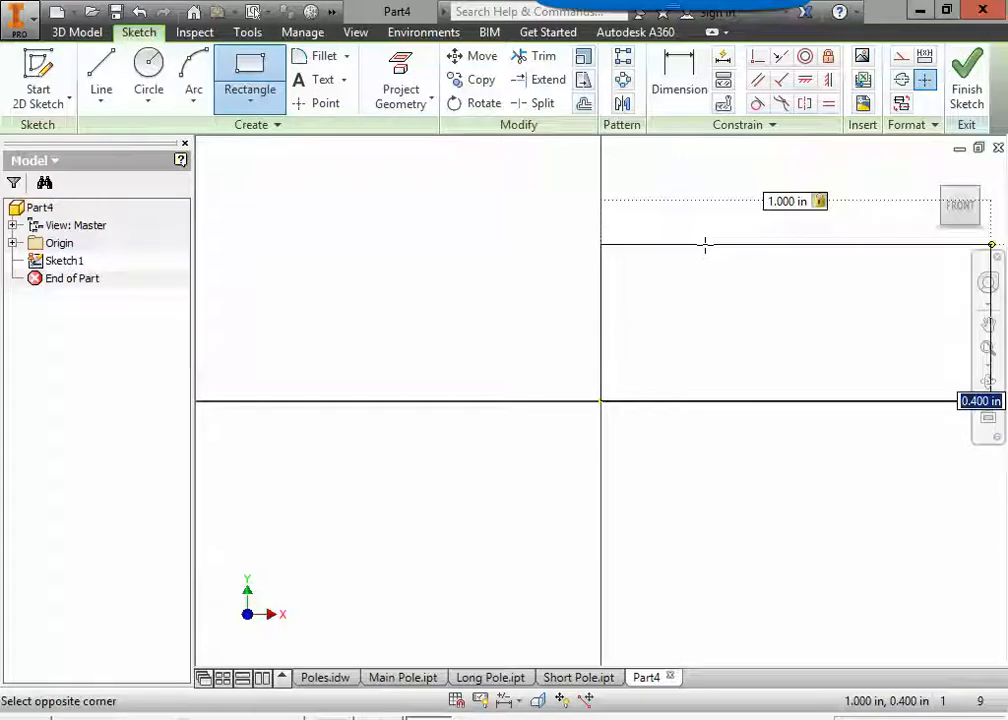
{"action": "type", "text": "36"}
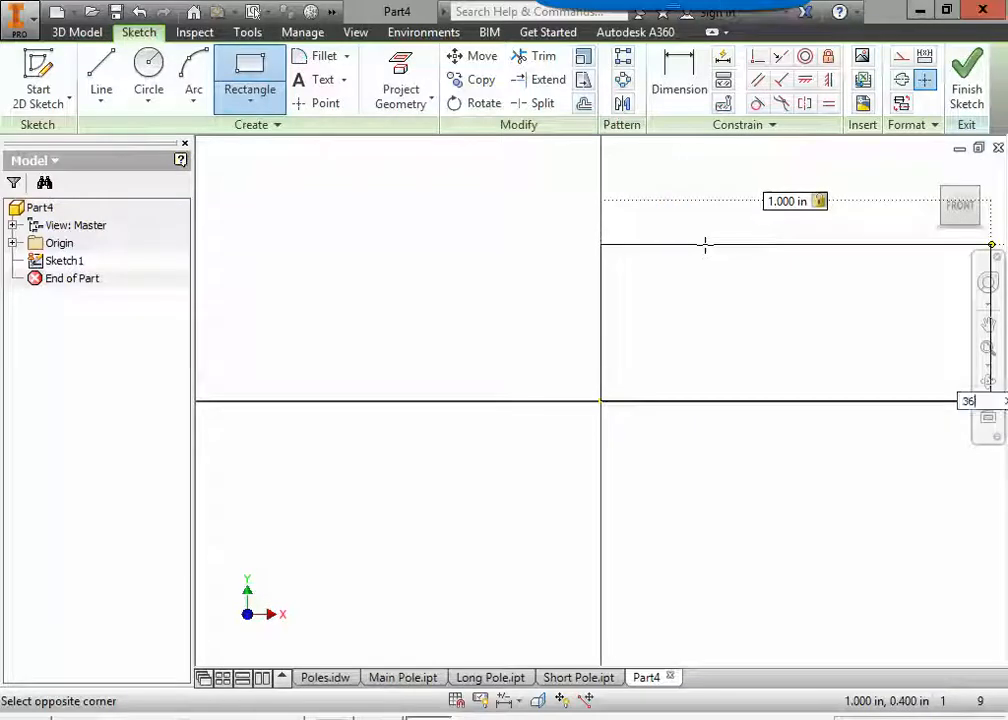
{"action": "key", "text": "Tab"}
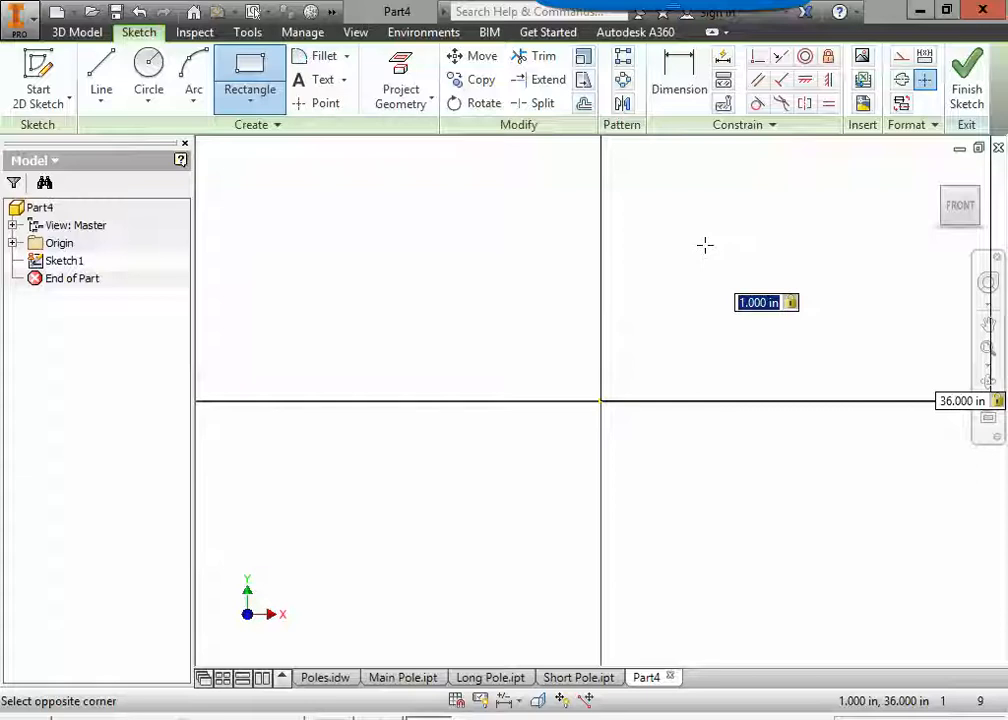
{"action": "key", "text": "Return"}
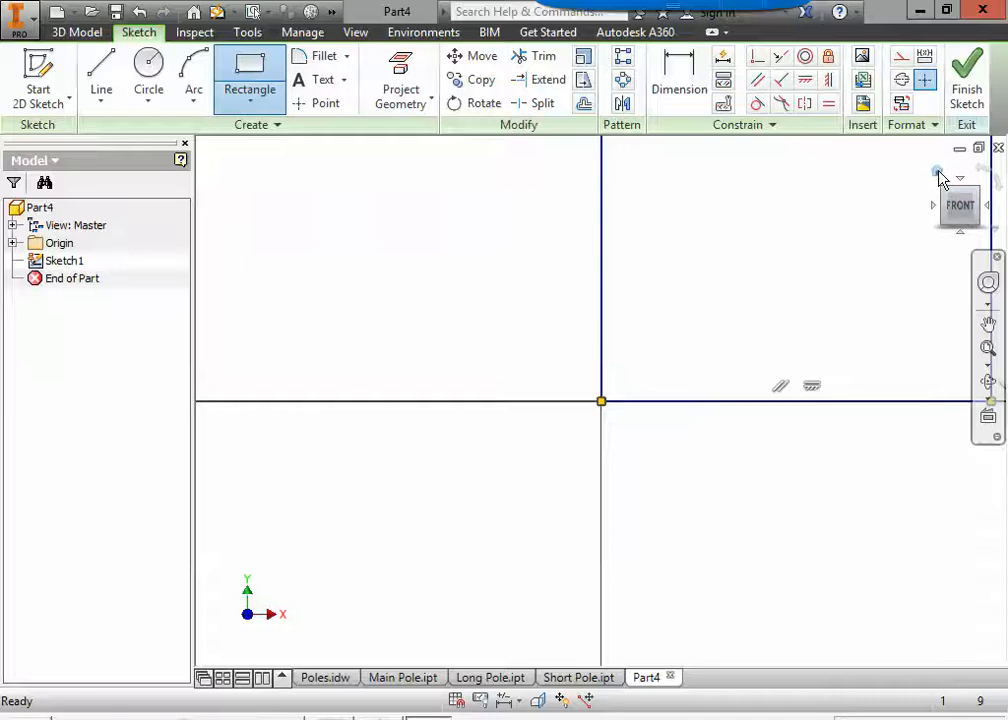
{"action": "left_click", "coordinate": [987, 349]}
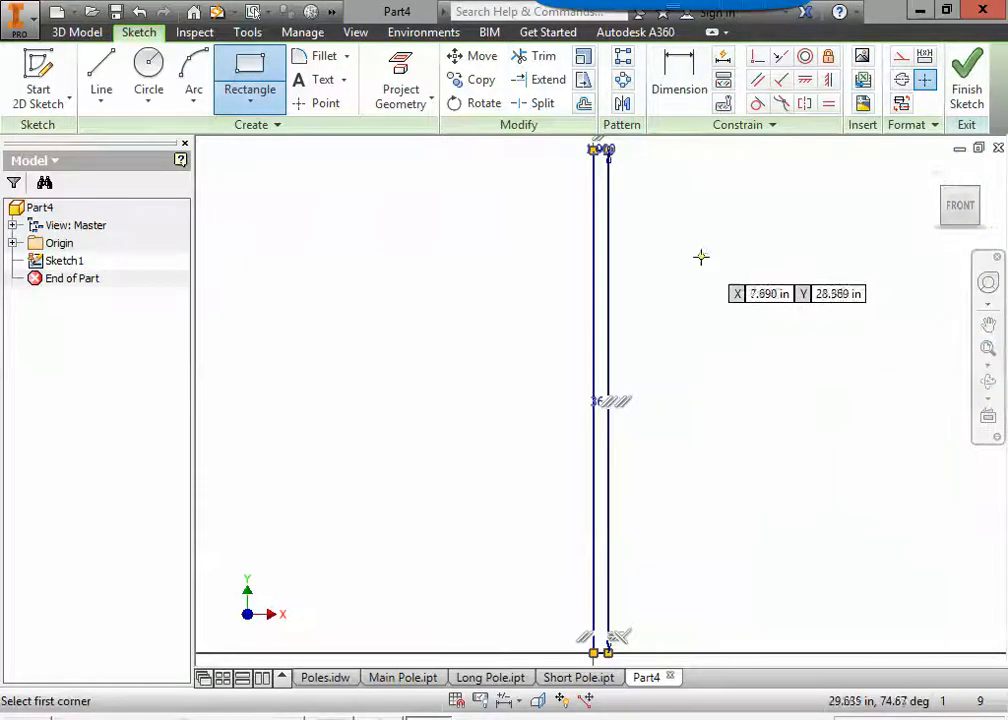
{"action": "key", "text": "Escape"}
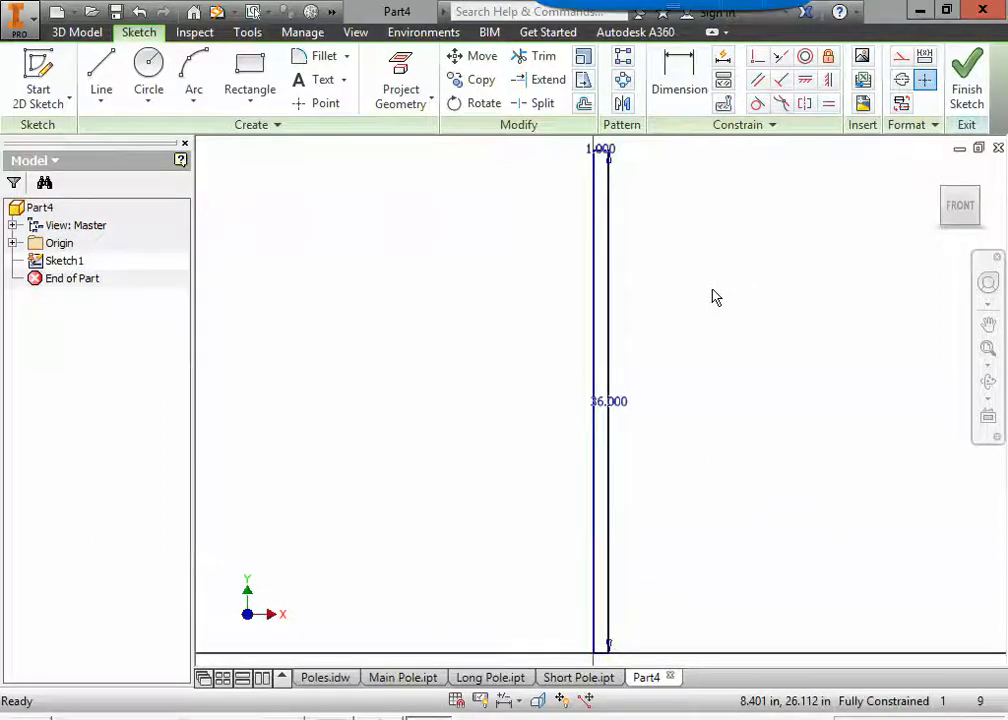
{"action": "left_click", "coordinate": [972, 78]}
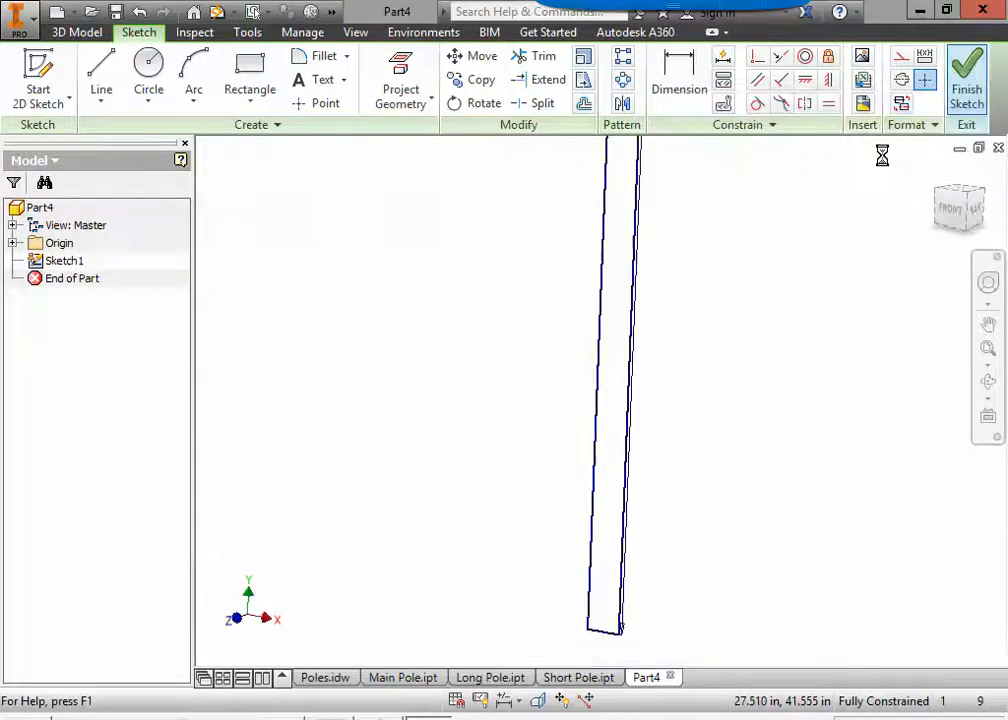
Step: Revolve the 1 by 36 in rectangle fully around its long edge at the origin into a solid pole
{"action": "left_click", "coordinate": [938, 180]}
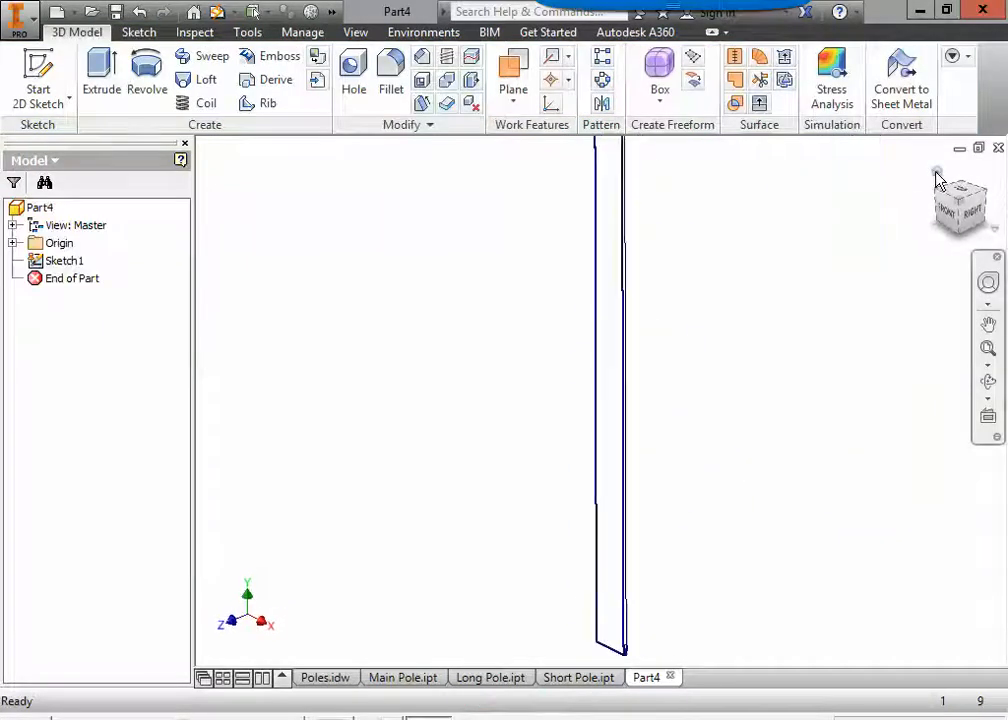
{"action": "left_click", "coordinate": [152, 90]}
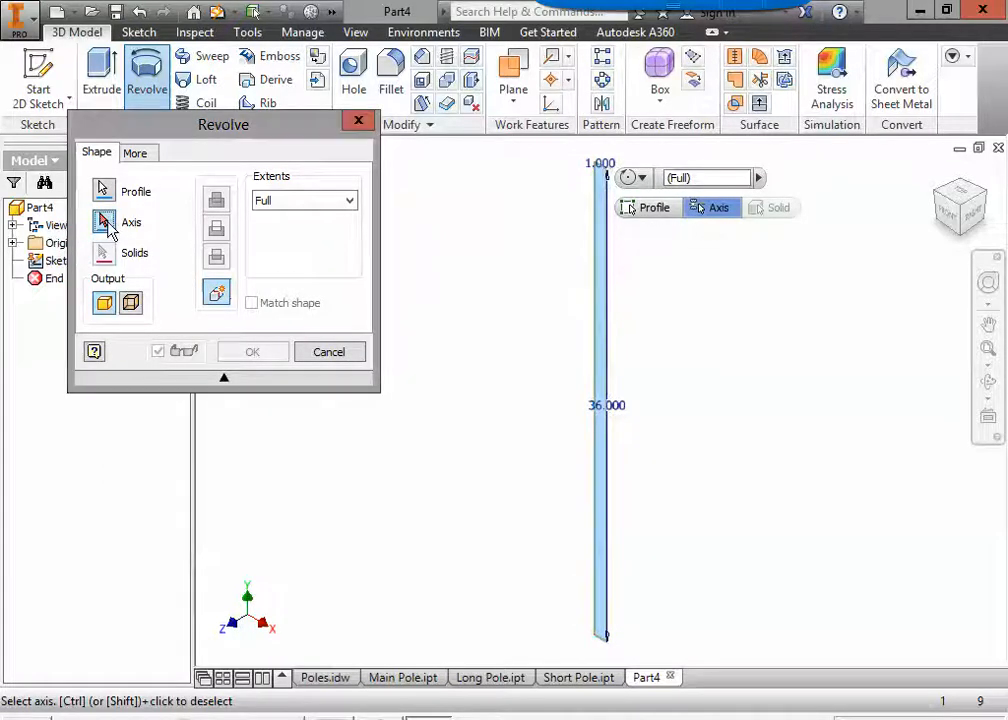
{"action": "left_click", "coordinate": [597, 388]}
{"action": "middle_click_drag", "start_coordinate": [585, 275], "coordinate": [560, 370]}
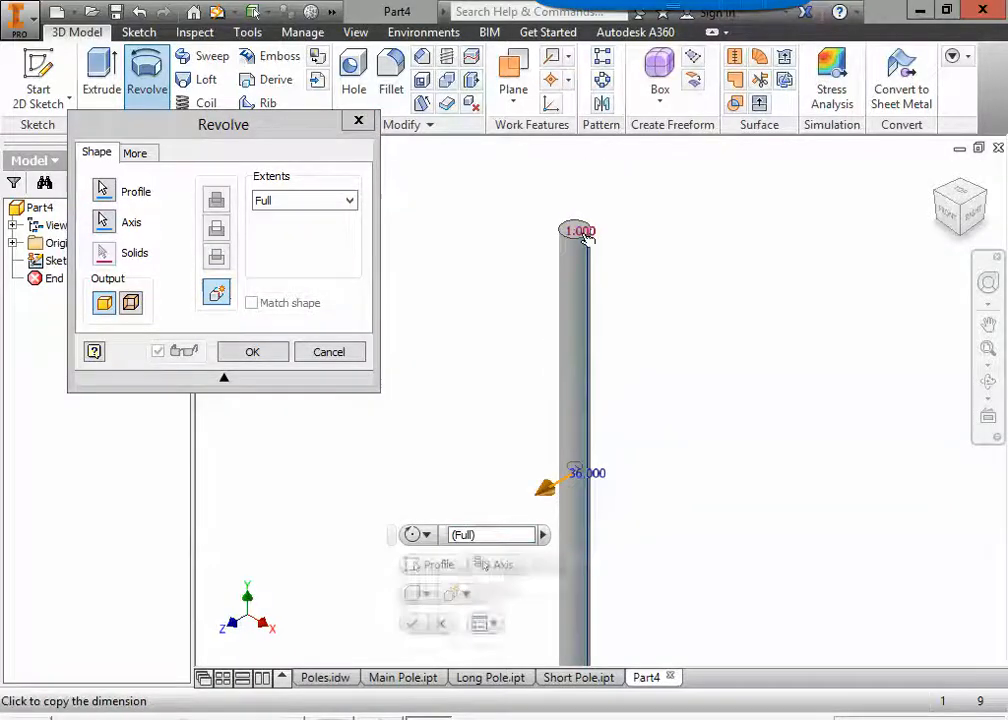
{"action": "scroll", "coordinate": [574, 229], "scroll_direction": "up", "scroll_amount": 5}
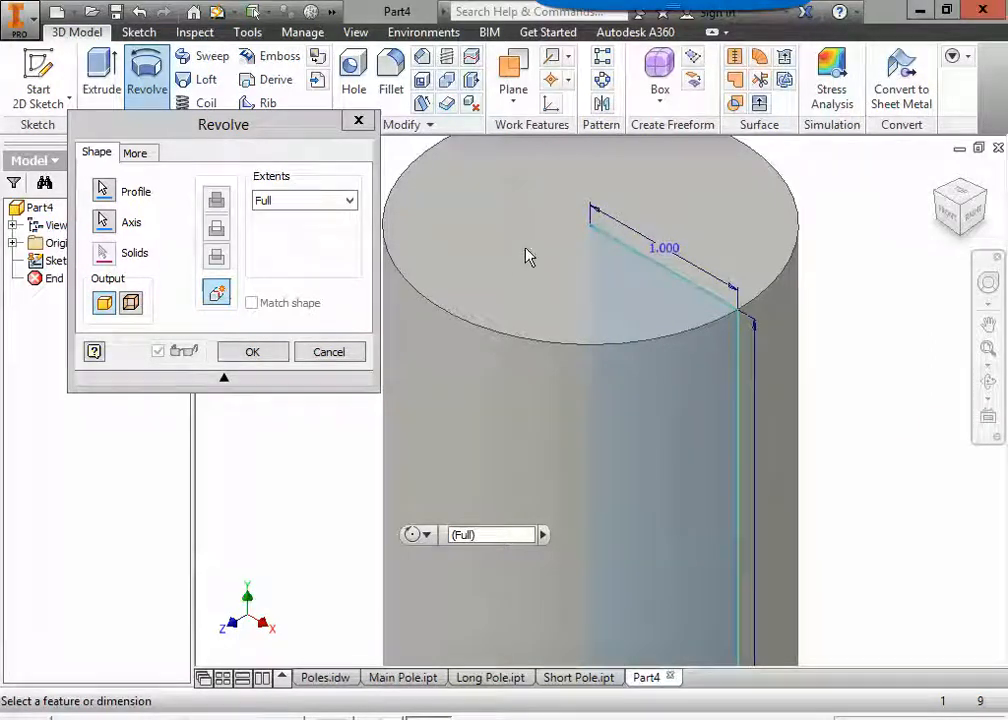
{"action": "left_click", "coordinate": [252, 351]}
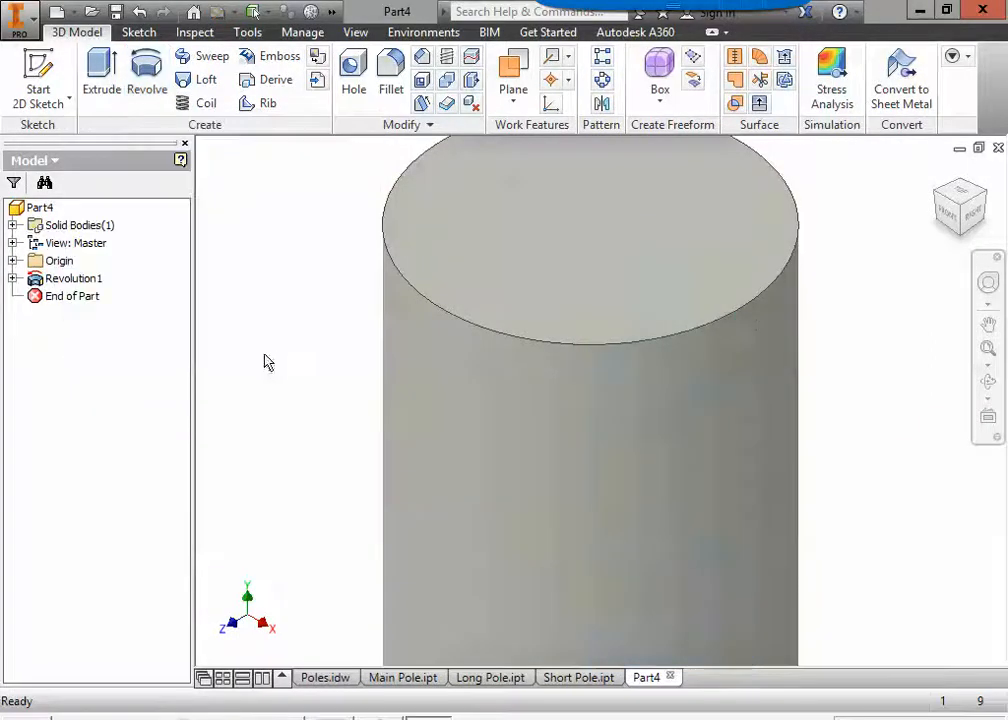
{"action": "left_click", "coordinate": [937, 174]}
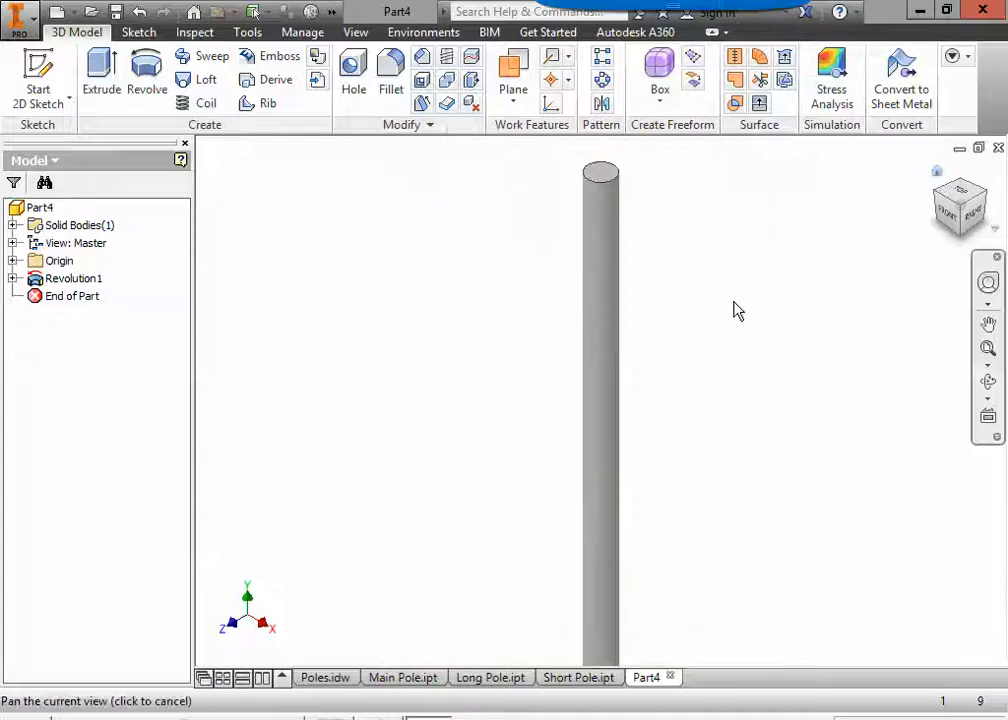
Step: Save the part as Monkey Pole in the 1PlayGround folder
{"action": "left_click", "coordinate": [31, 25]}
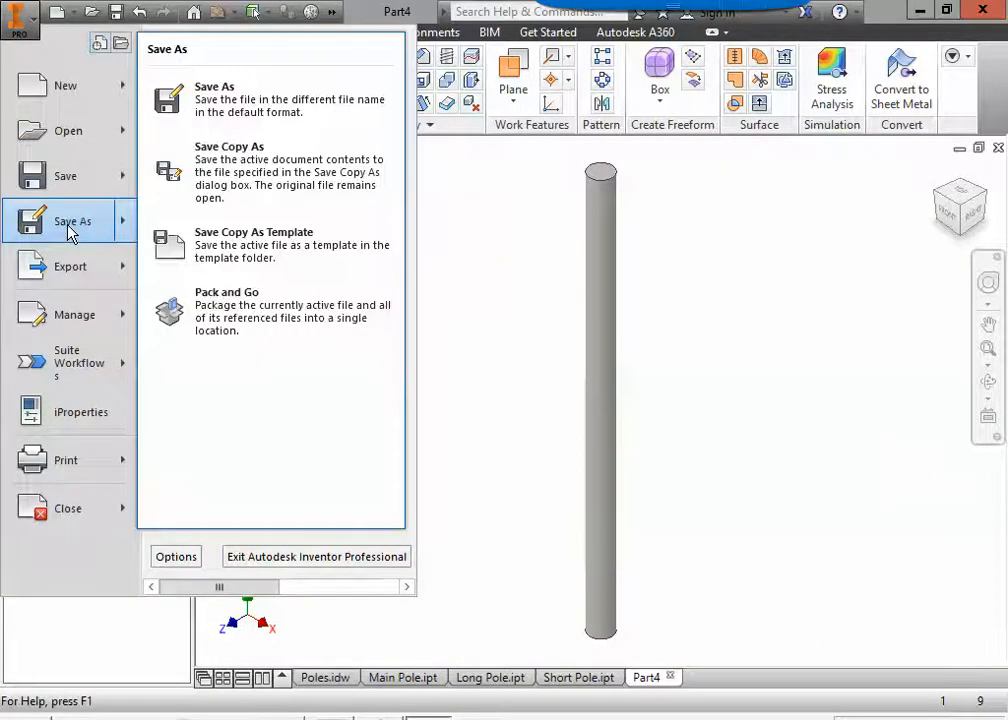
{"action": "left_click", "coordinate": [67, 221]}
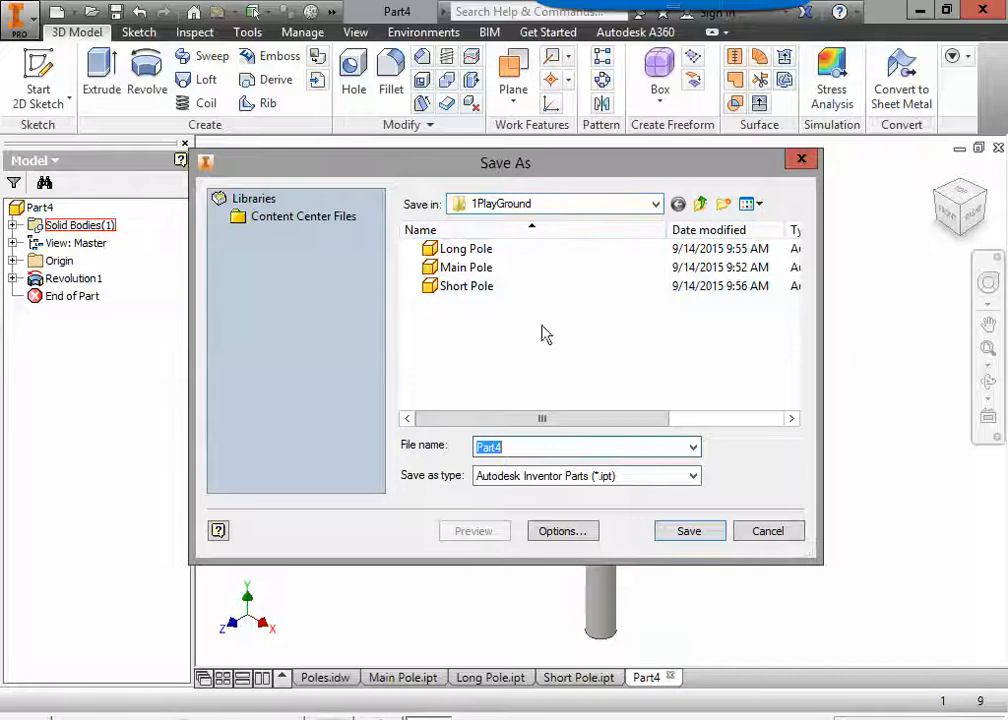
{"action": "left_click_drag", "start_coordinate": [532, 445], "coordinate": [430, 446]}
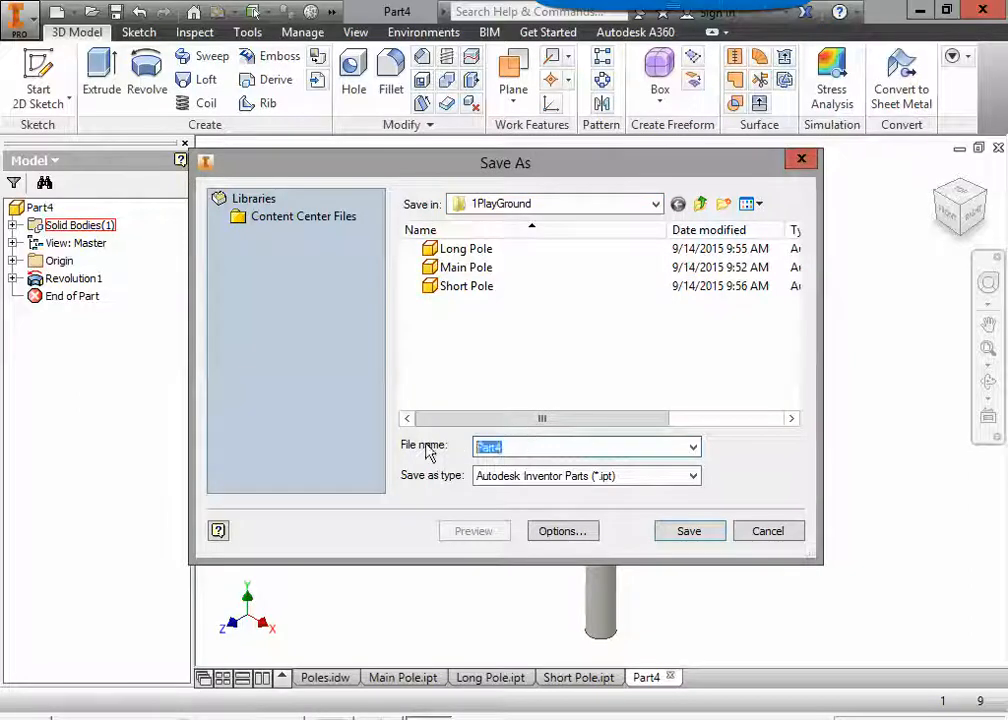
{"action": "type", "text": "Monkey Pole"}
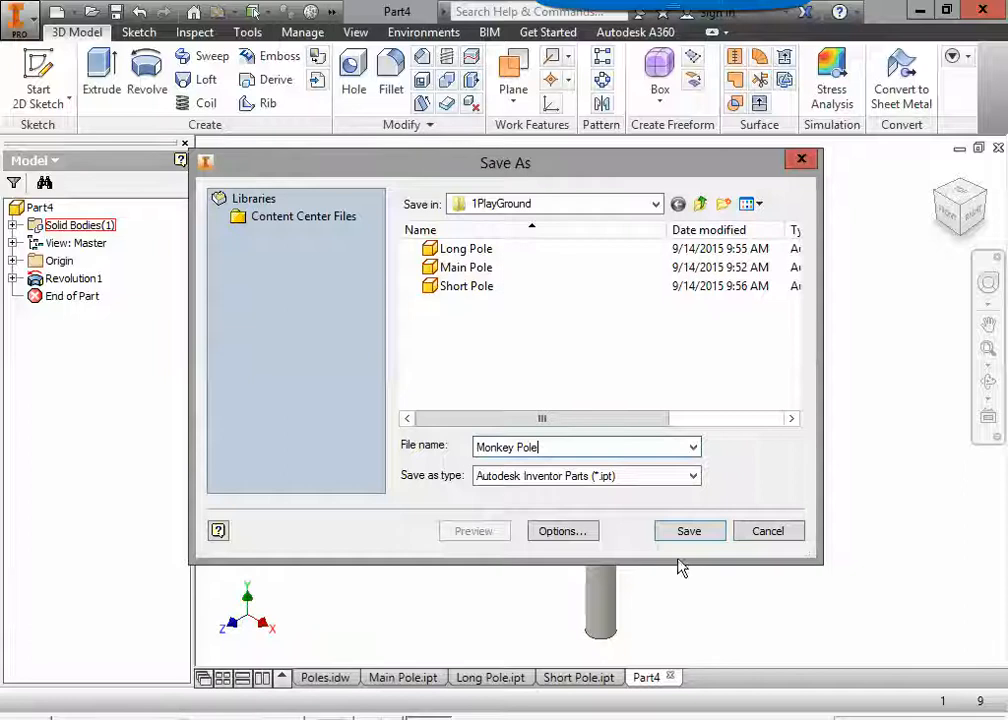
{"action": "left_click", "coordinate": [703, 533]}
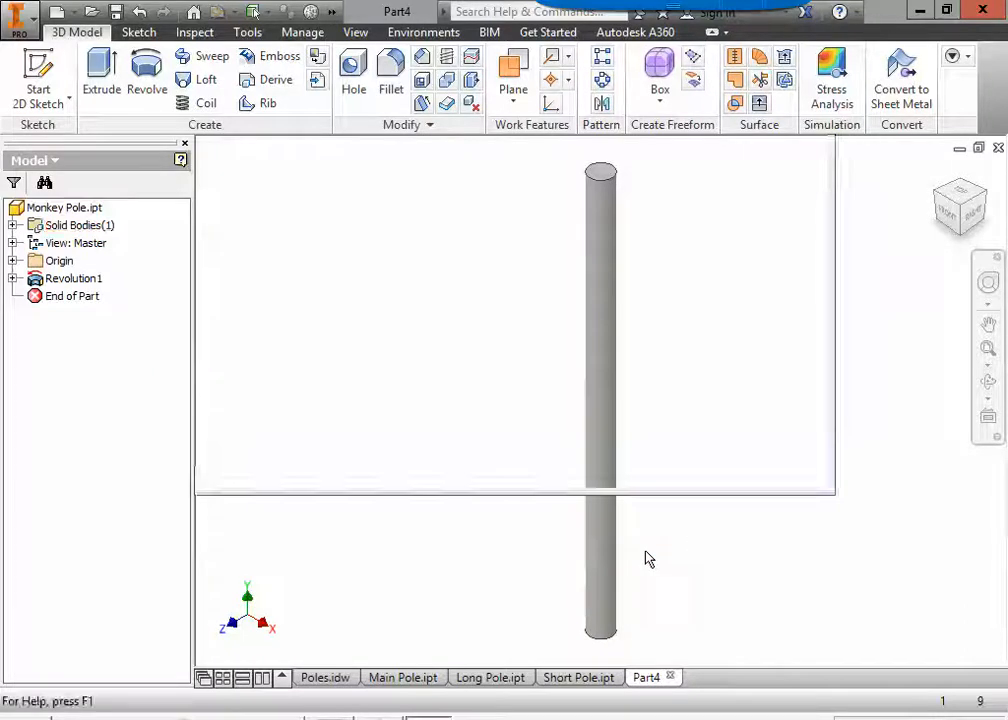